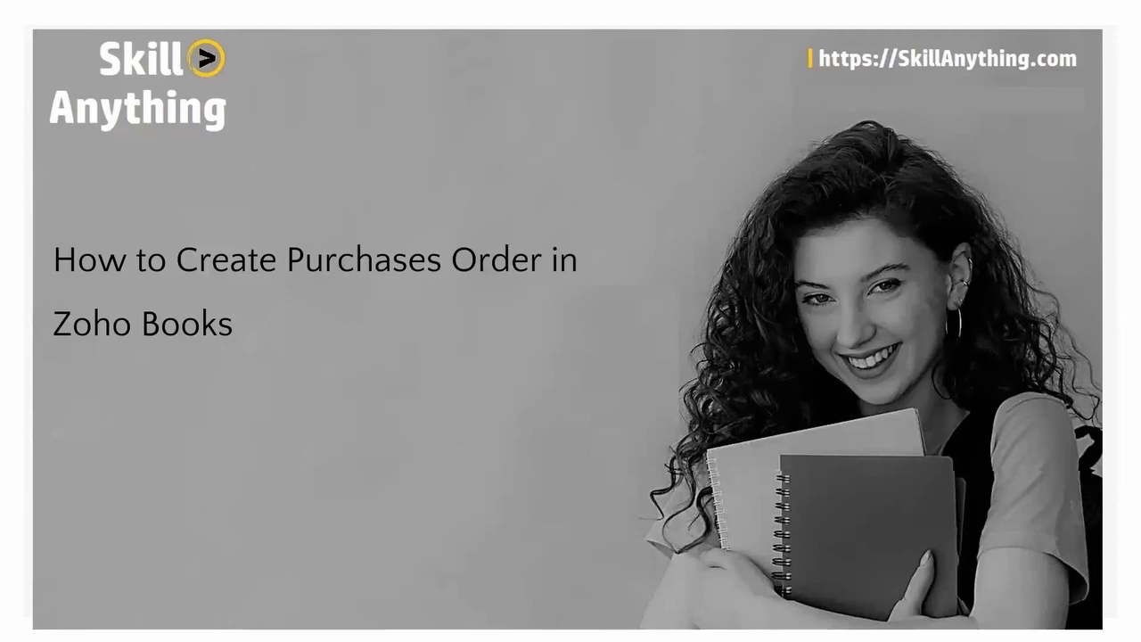
Step: Advance the slideshow to the Objectives & Focus Areas slide, then switch to Zoho Books in Chrome
{"action": "key", "text": "Right"}
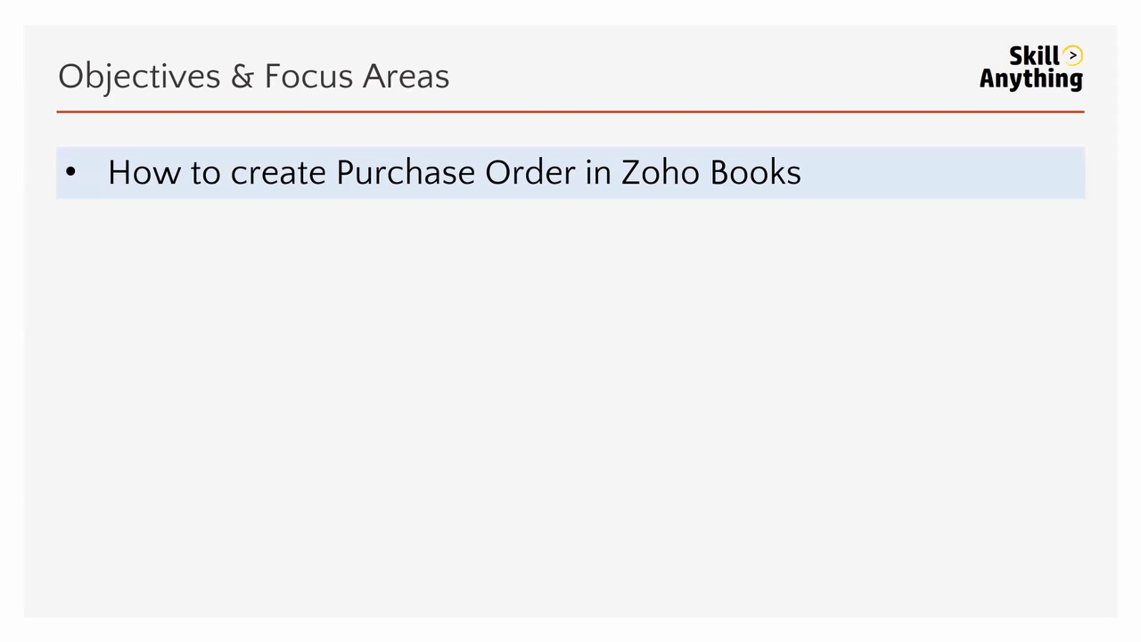
{"action": "key", "text": "alt+Tab"}
{"action": "key", "text": "Tab"}
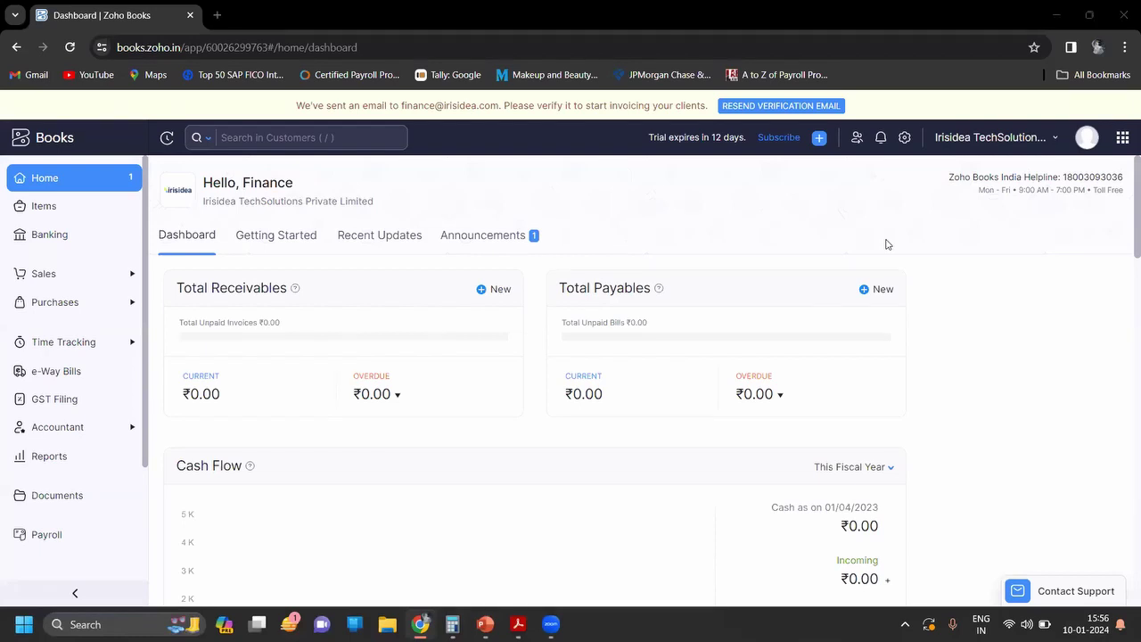
{"action": "key", "text": "alt+Tab"}
{"action": "key", "text": "Tab"}
{"action": "key", "text": "Tab"}
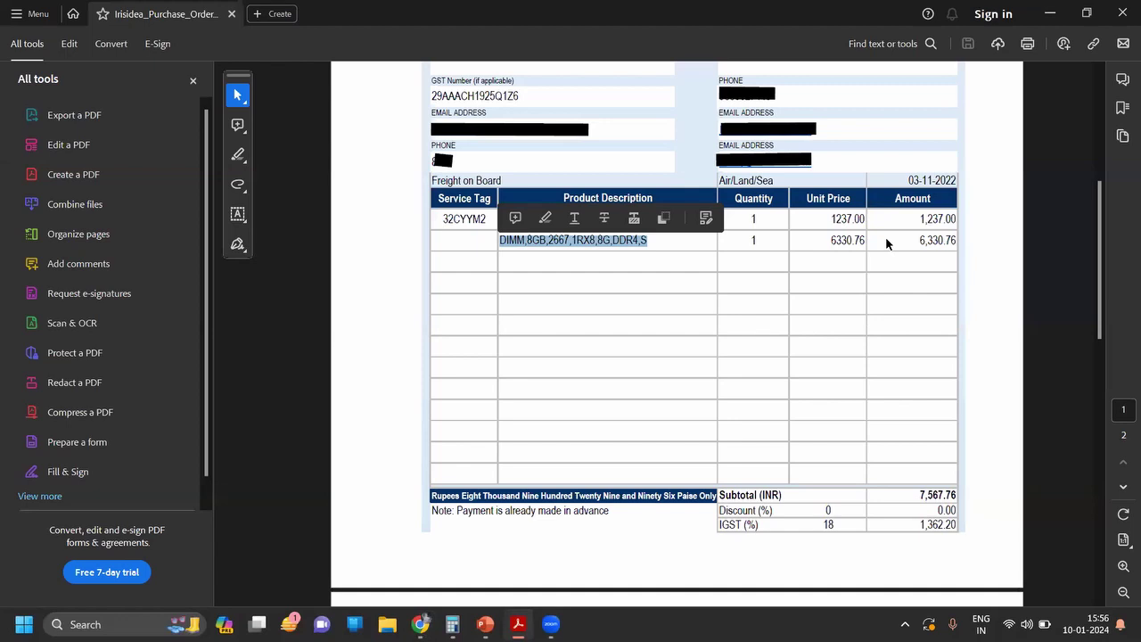
{"action": "left_click", "coordinate": [886, 239]}
{"action": "scroll", "coordinate": [884, 239], "scroll_direction": "up", "scroll_amount": 3}
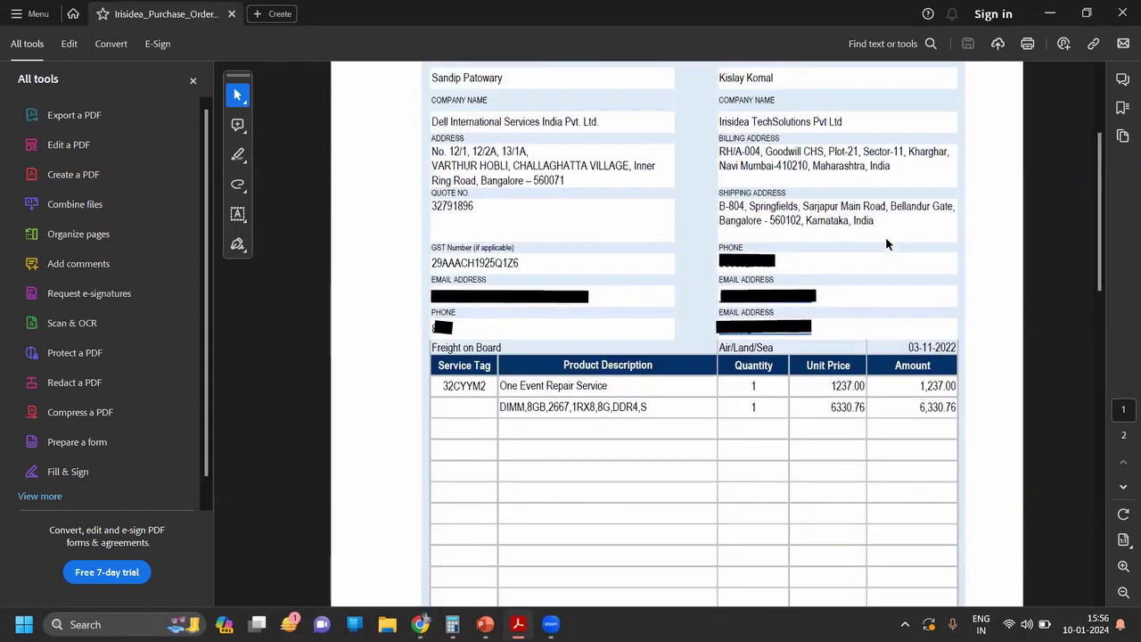
{"action": "scroll", "coordinate": [885, 236], "scroll_direction": "up", "scroll_amount": 3}
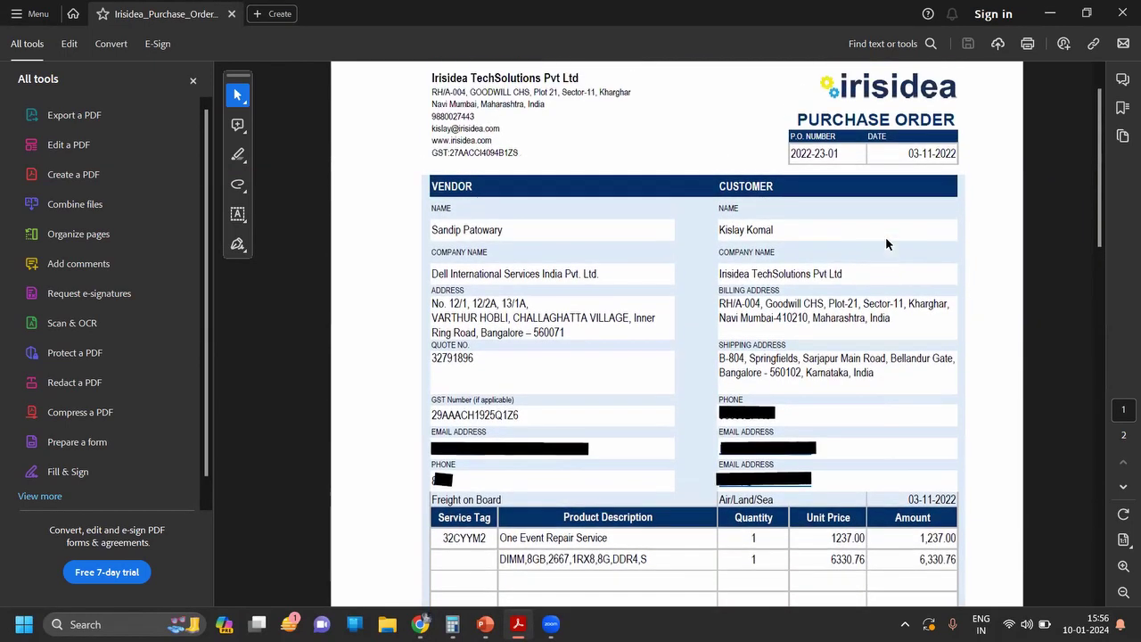
{"action": "scroll", "coordinate": [885, 237], "scroll_direction": "down", "scroll_amount": 5}
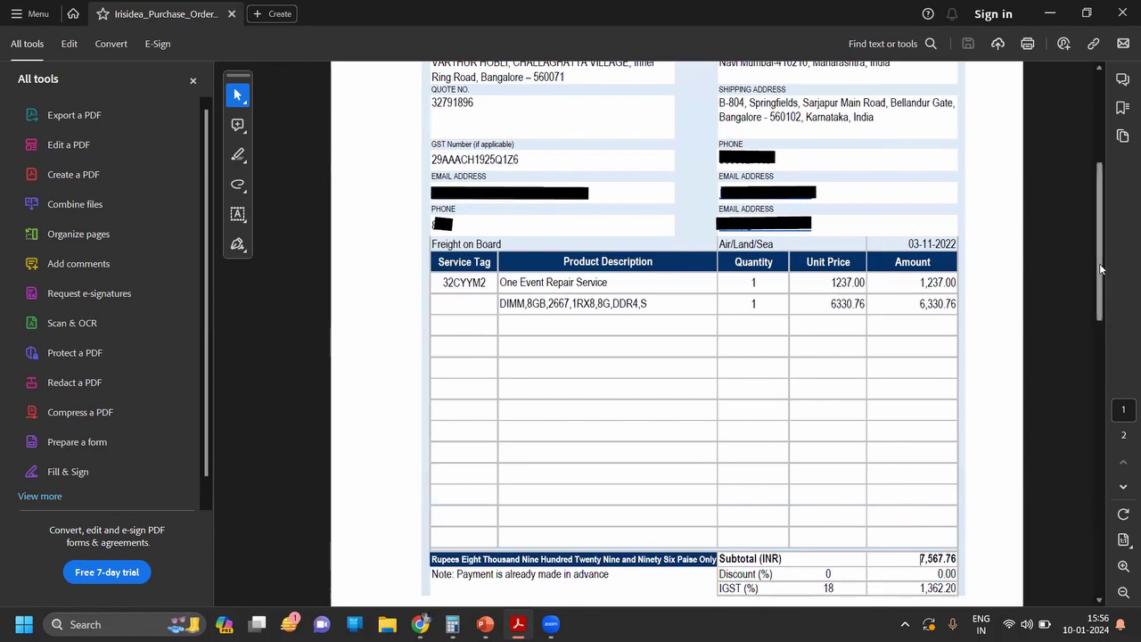
{"action": "scroll", "coordinate": [796, 154], "scroll_direction": "up", "scroll_amount": 6}
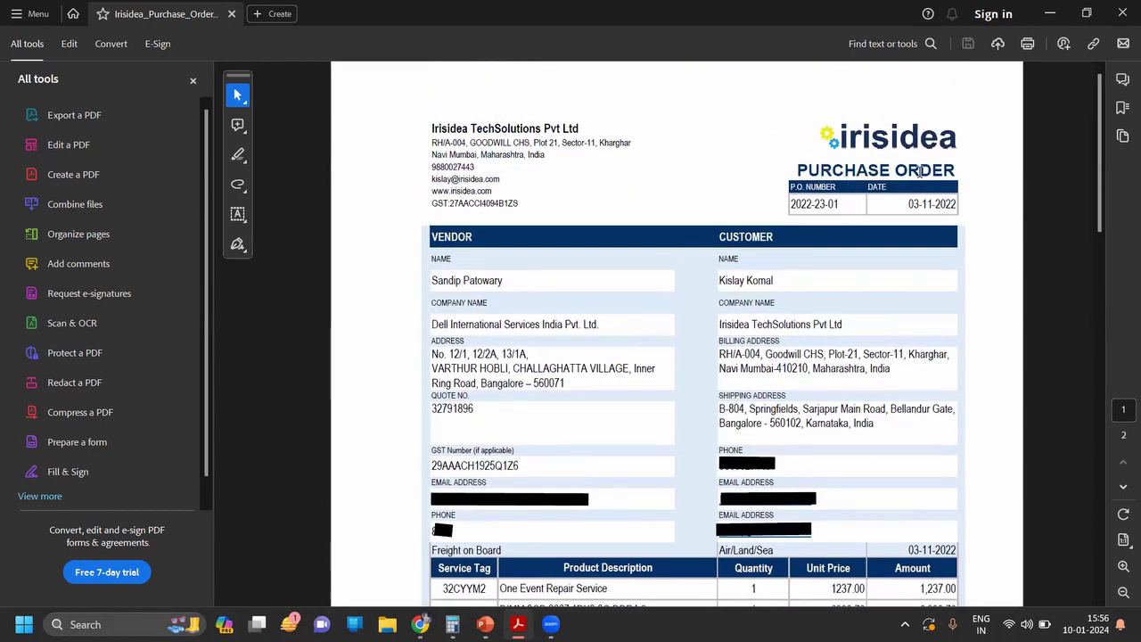
{"action": "key", "text": "alt+Tab"}
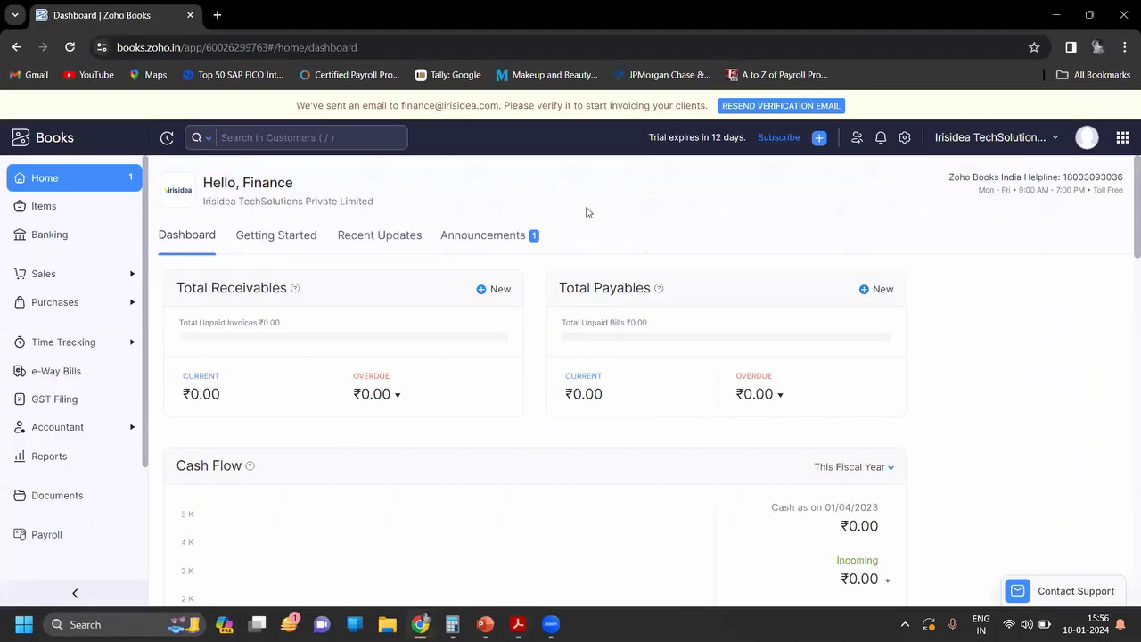
Step: Go to Purchases > Vendors and start a new vendor
{"action": "left_click", "coordinate": [117, 306]}
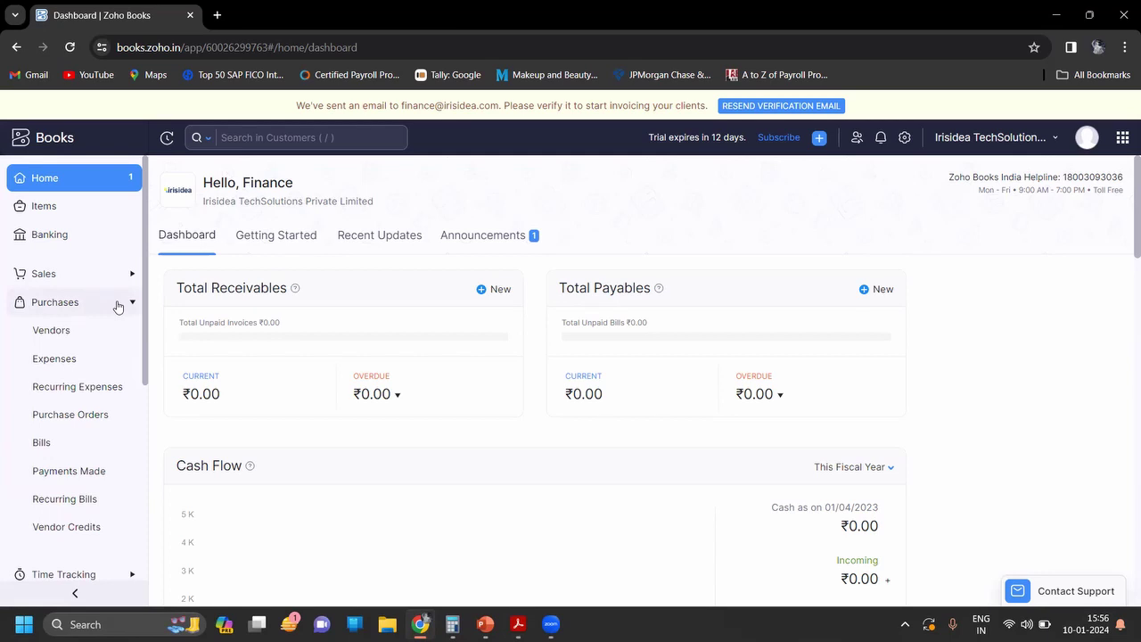
{"action": "left_click", "coordinate": [76, 332]}
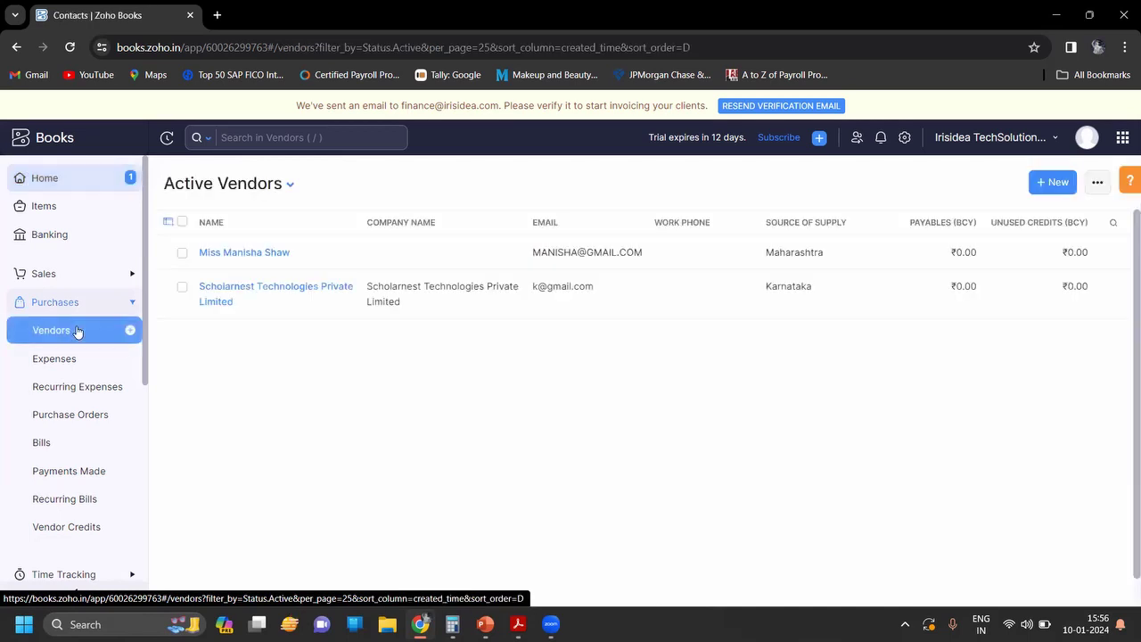
{"action": "left_click", "coordinate": [1051, 184]}
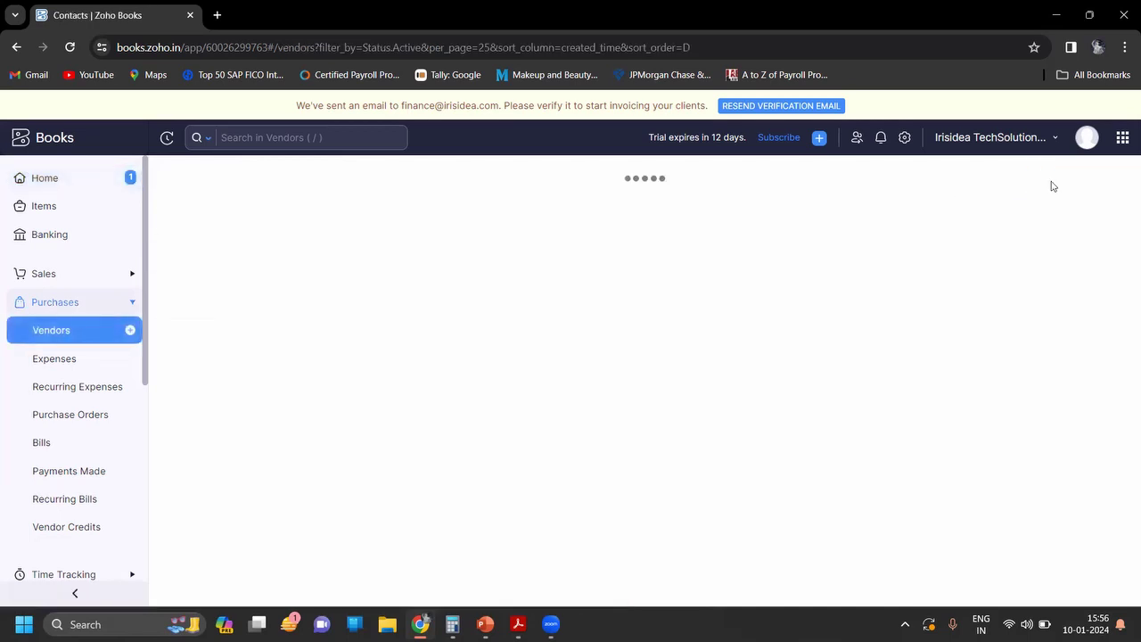
Step: Copy the vendor contact's first name and surname from the purchase order PDF into the name fields
{"action": "key", "text": "alt+Tab"}
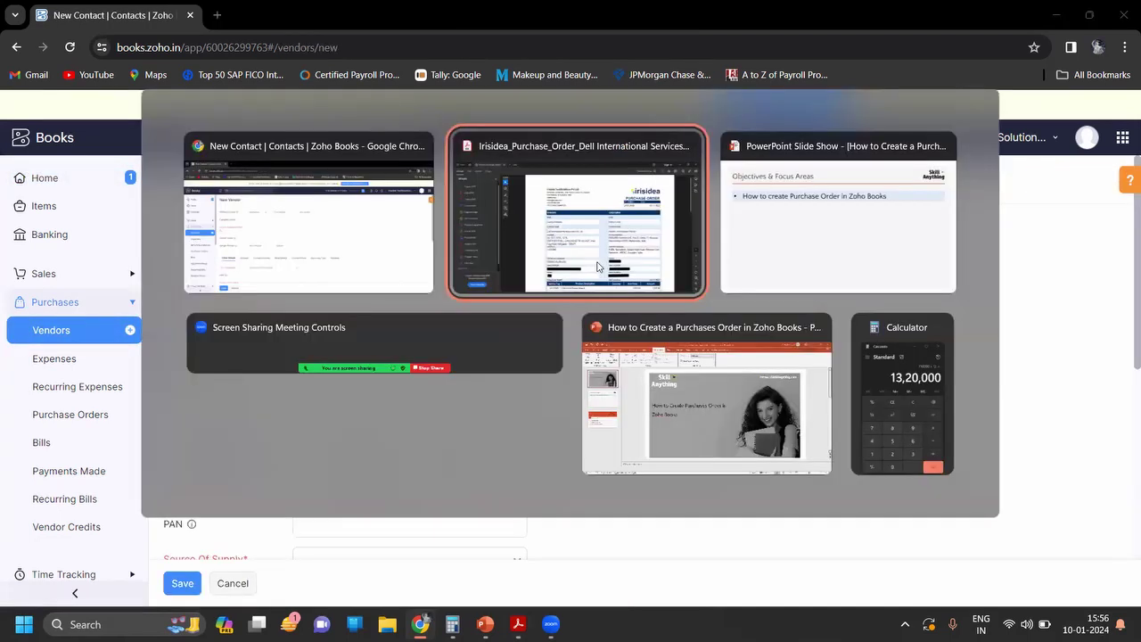
{"action": "key", "text": "alt+Tab"}
{"action": "key", "text": "alt+Tab"}
{"action": "key", "text": "alt+Tab"}
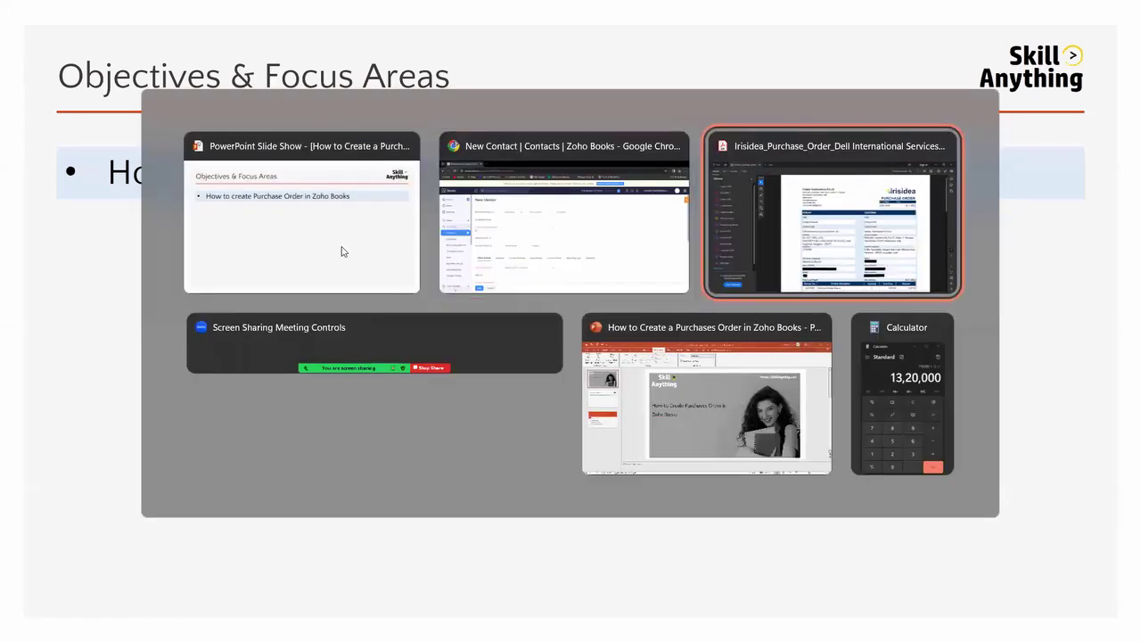
{"action": "double_click", "coordinate": [450, 282]}
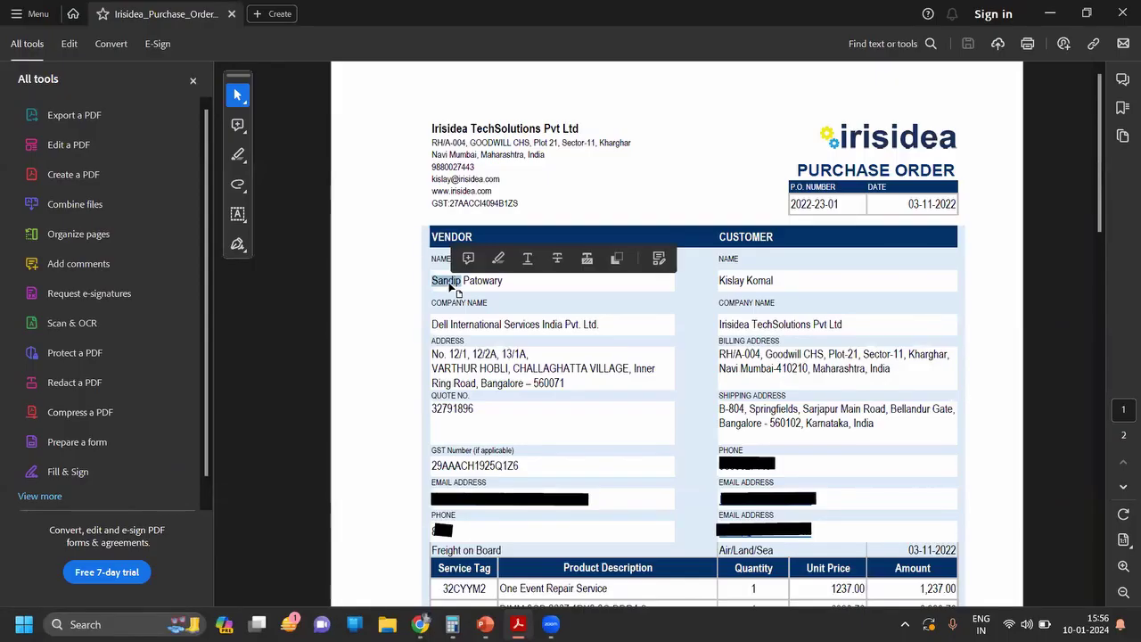
{"action": "key", "text": "ctrl+c"}
{"action": "key", "text": "alt+Tab"}
{"action": "key", "text": "alt+Tab"}
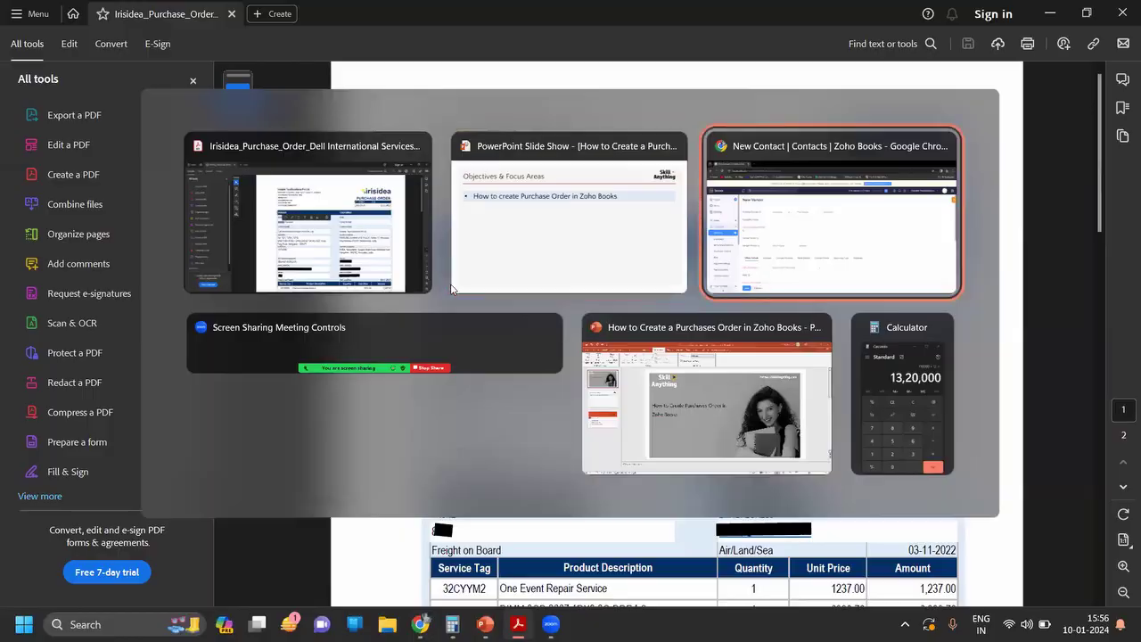
{"action": "key", "text": "ctrl+v"}
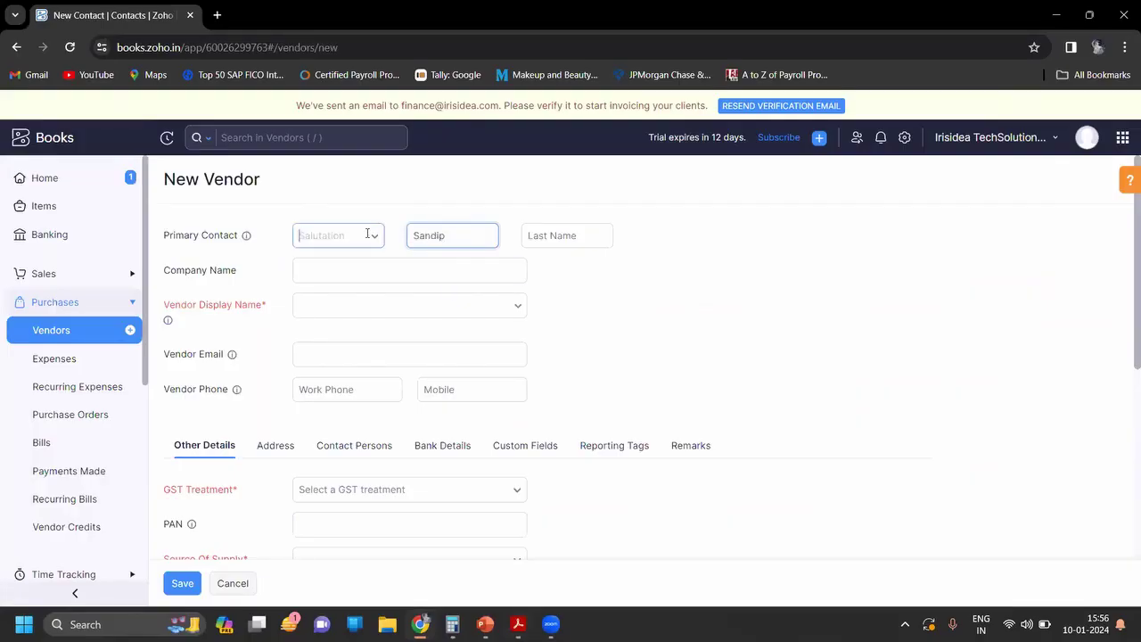
{"action": "left_click", "coordinate": [369, 235]}
{"action": "key", "text": "Escape"}
{"action": "left_click", "coordinate": [544, 234]}
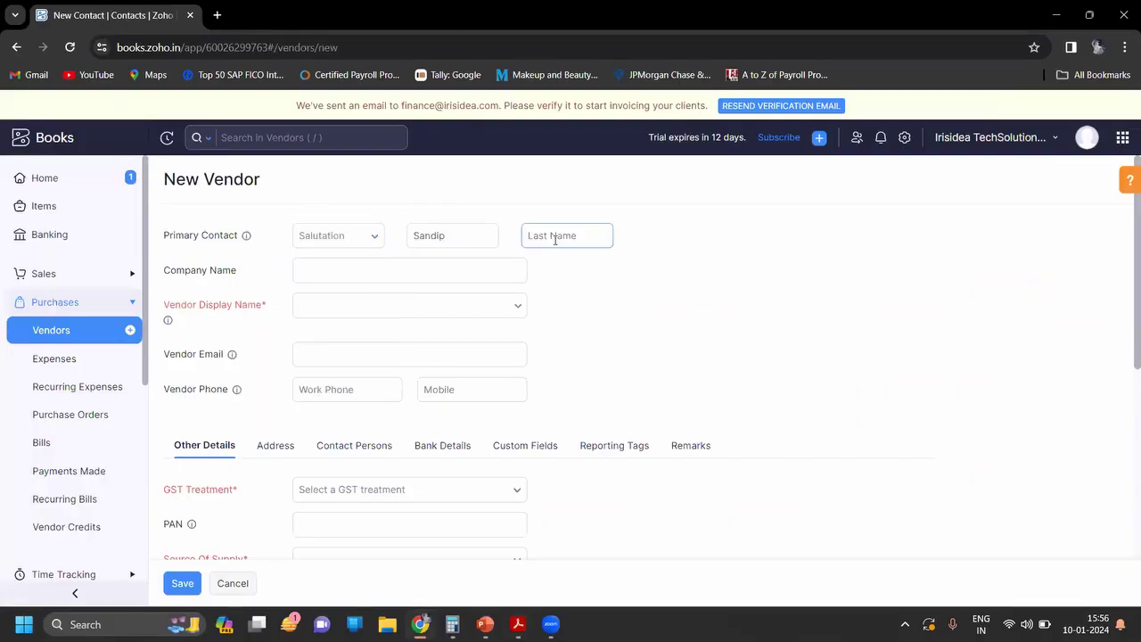
{"action": "key", "text": "alt+Tab"}
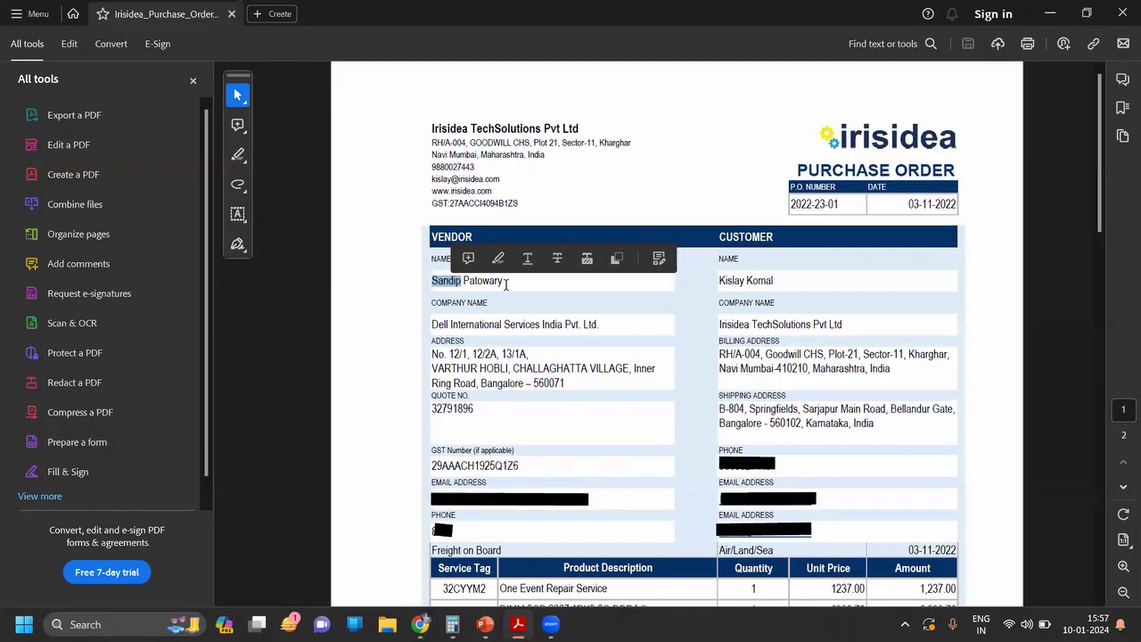
{"action": "double_click", "coordinate": [488, 281]}
{"action": "key", "text": "ctrl+c"}
{"action": "key", "text": "alt+Tab"}
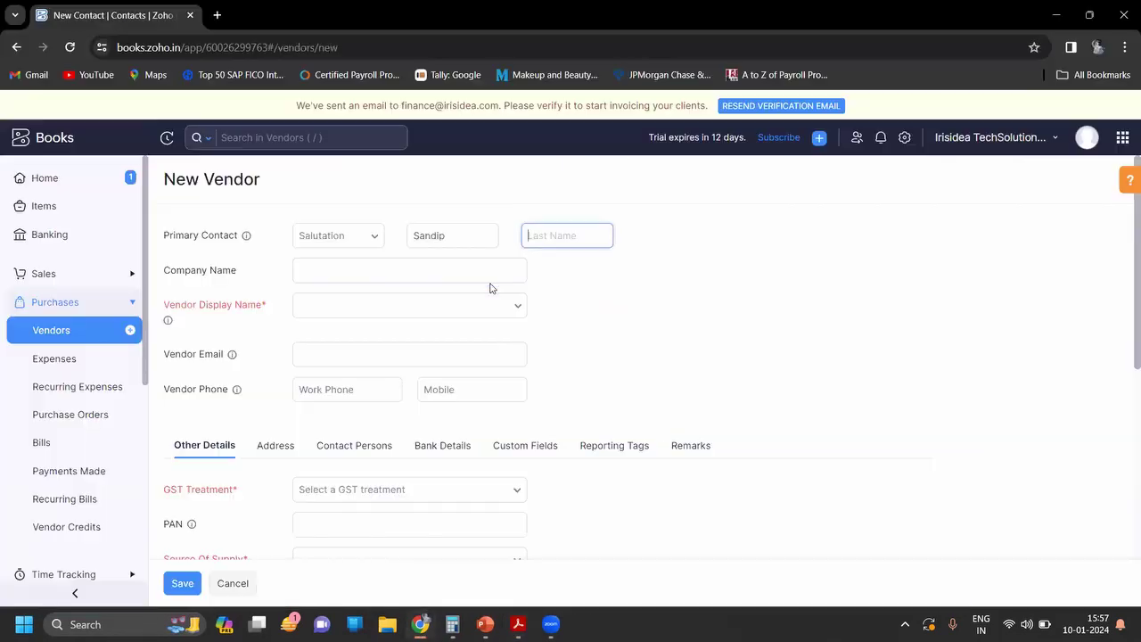
{"action": "key", "text": "ctrl+v"}
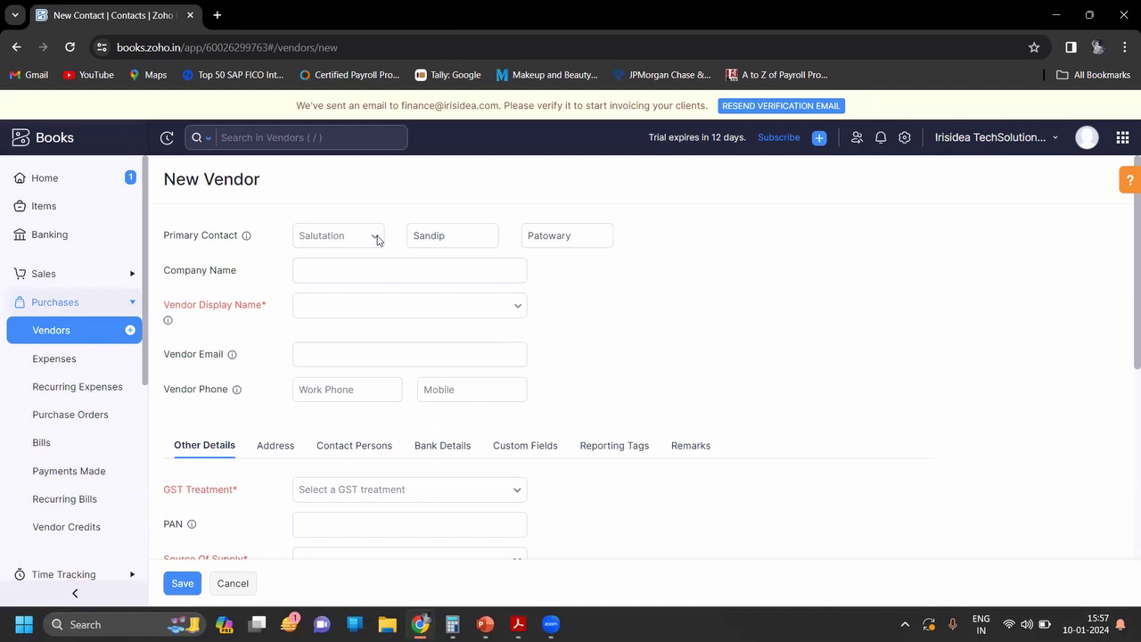
Step: Set the contact's salutation to Mr
{"action": "left_click", "coordinate": [374, 237]}
{"action": "left_click", "coordinate": [341, 266]}
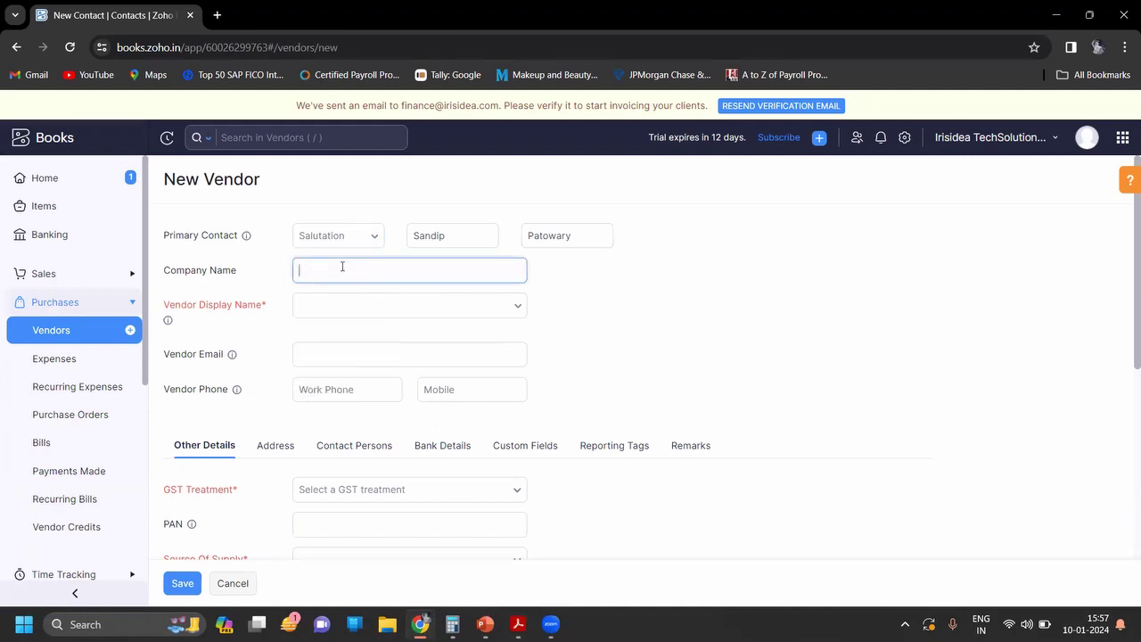
{"action": "left_click", "coordinate": [343, 238]}
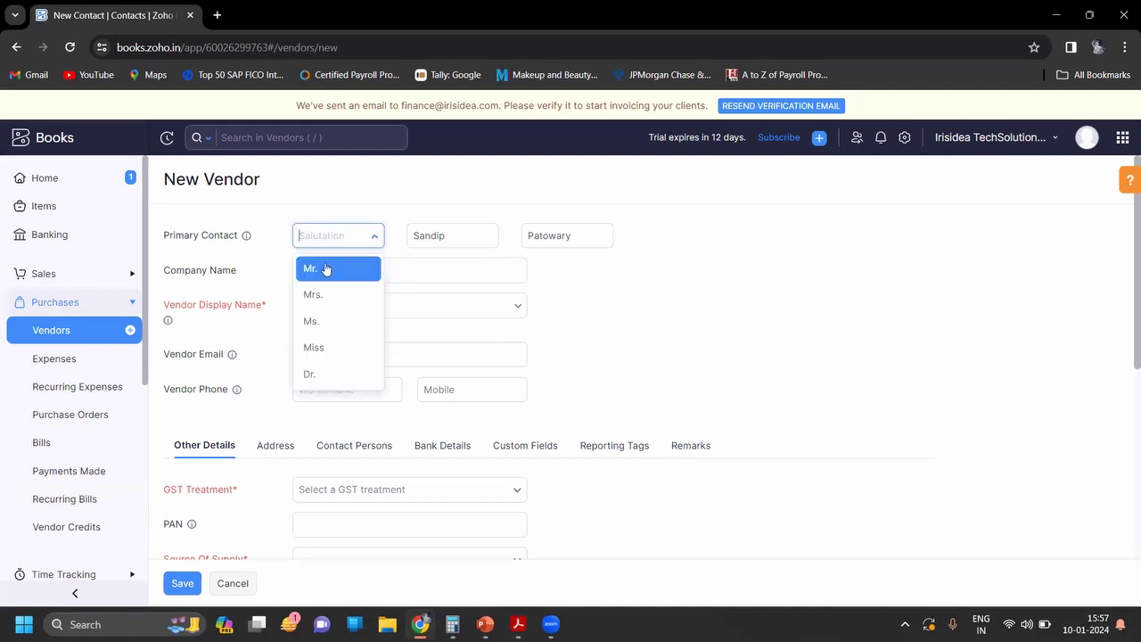
{"action": "left_click", "coordinate": [324, 266]}
{"action": "left_click", "coordinate": [322, 236]}
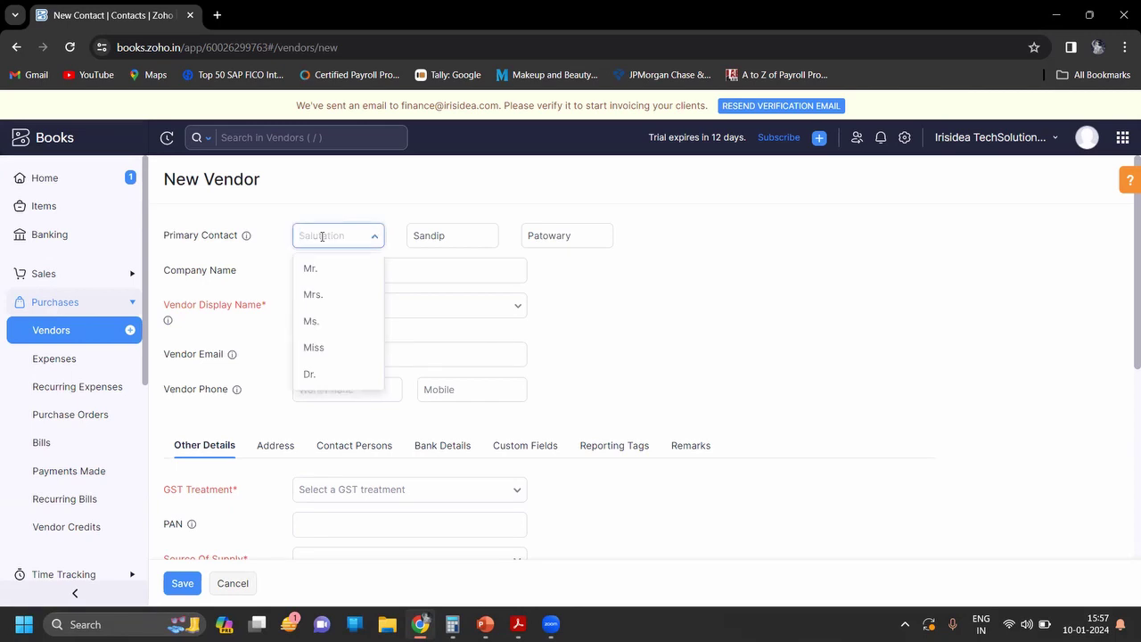
{"action": "type", "text": "Mr"}
{"action": "key", "text": "Return"}
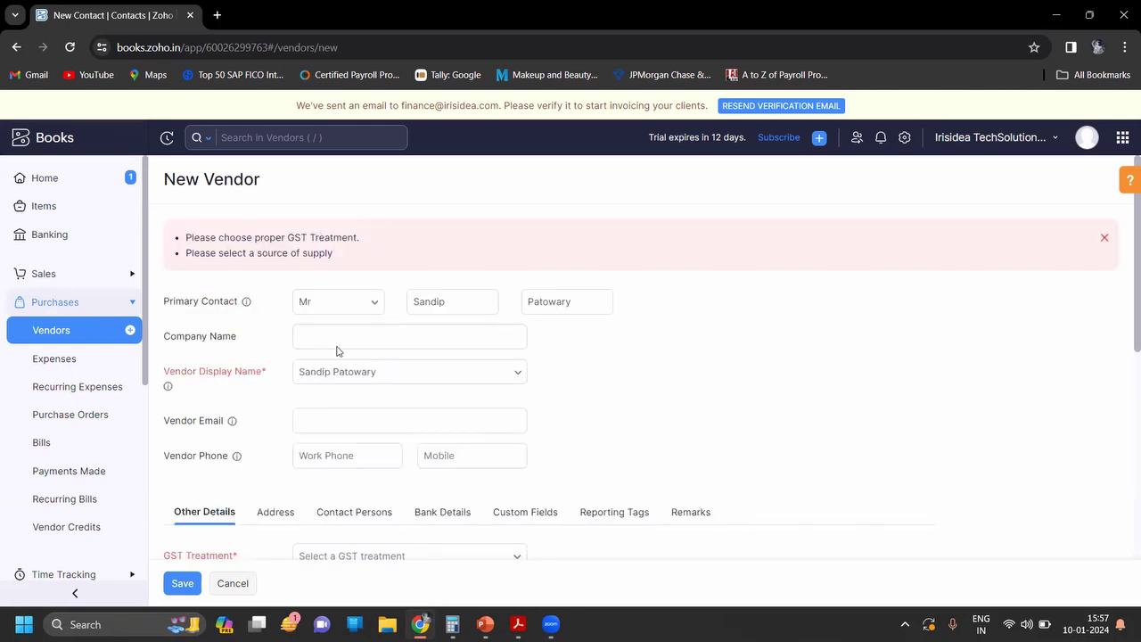
Step: Copy 'Dell International Services India Pvt. Ltd.' from the PDF into Company Name
{"action": "left_click", "coordinate": [336, 339]}
{"action": "key", "text": "alt+Tab"}
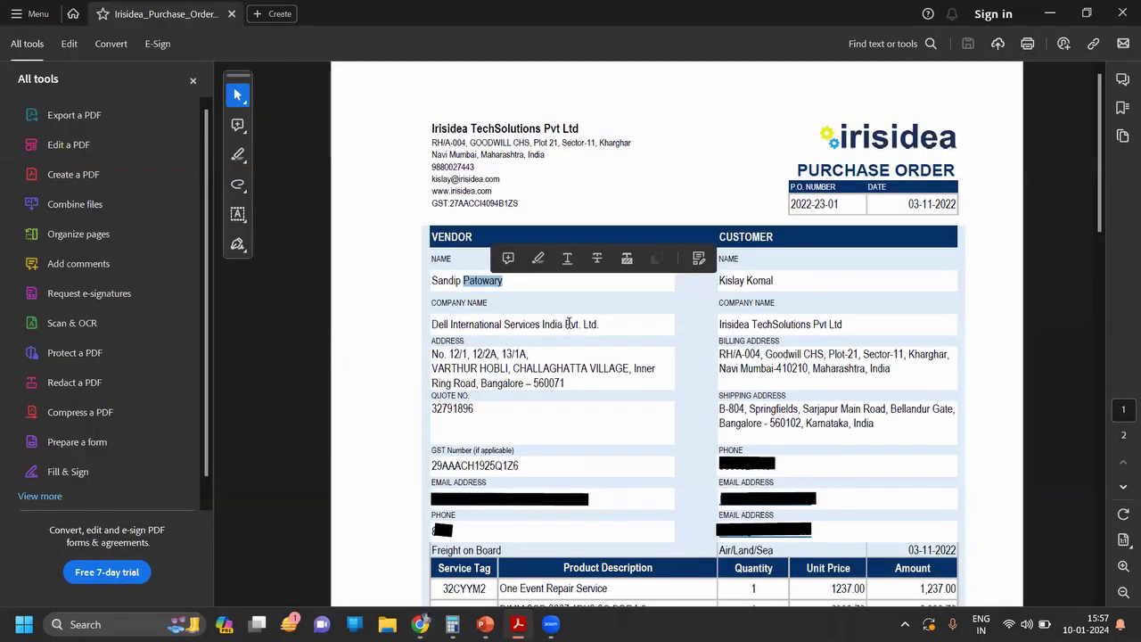
{"action": "key", "text": "ctrl+a"}
{"action": "left_click", "coordinate": [499, 328]}
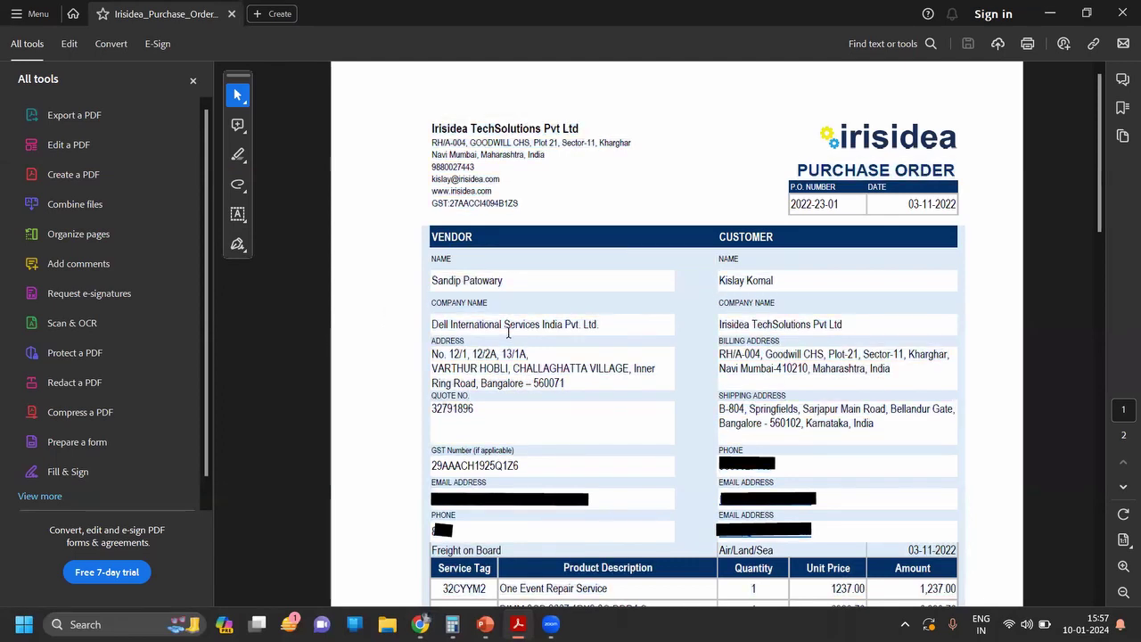
{"action": "left_click_drag", "start_coordinate": [602, 326], "coordinate": [433, 327]}
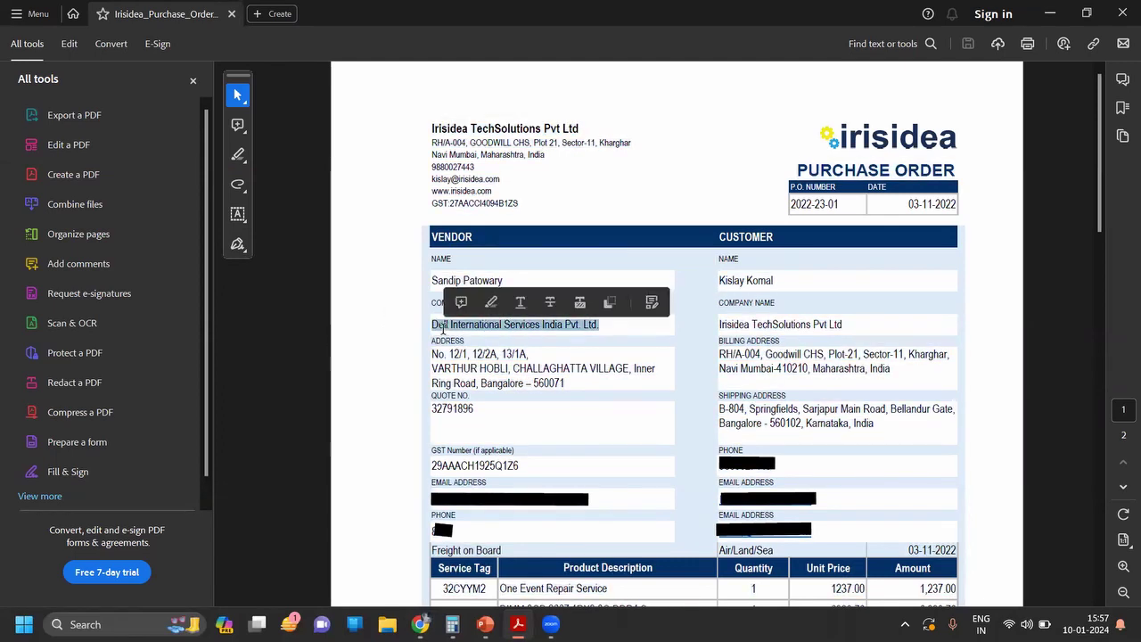
{"action": "key", "text": "alt+Tab"}
{"action": "key", "text": "ctrl+v"}
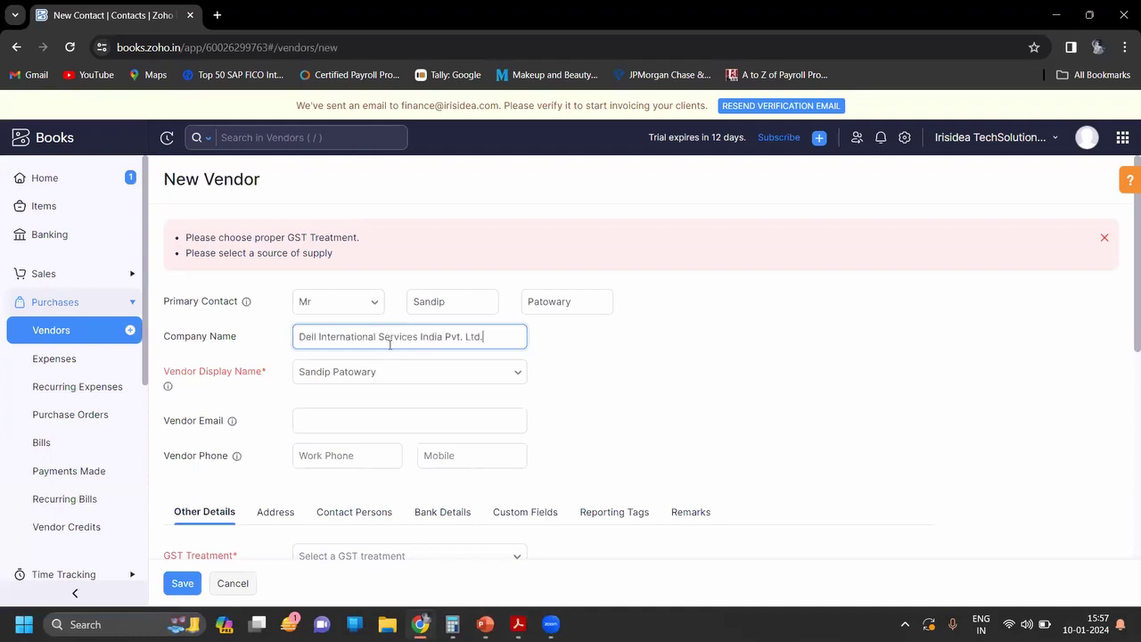
Step: Choose the company name as the Vendor Display Name
{"action": "left_click", "coordinate": [500, 370]}
{"action": "left_click", "coordinate": [500, 371]}
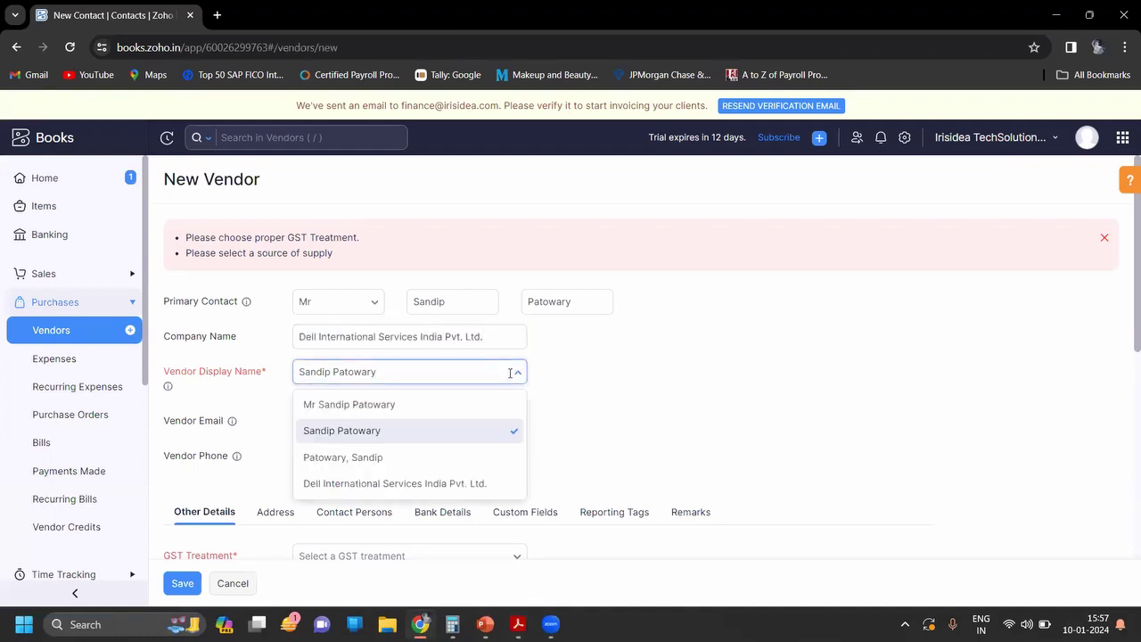
{"action": "left_click", "coordinate": [455, 469]}
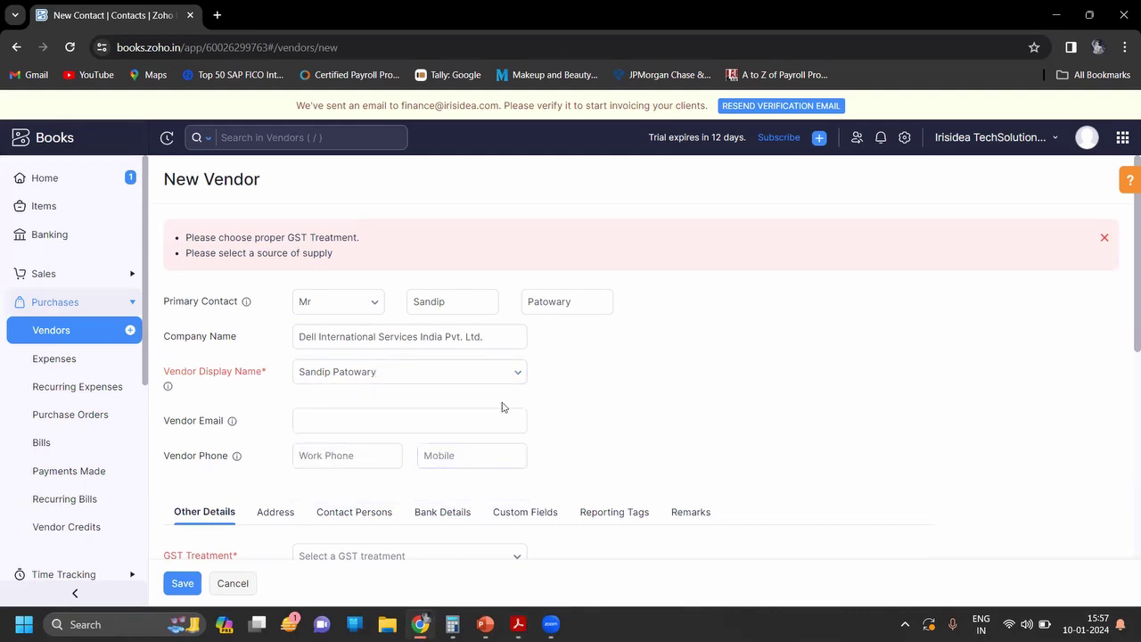
{"action": "left_click", "coordinate": [501, 371]}
{"action": "left_click", "coordinate": [502, 372]}
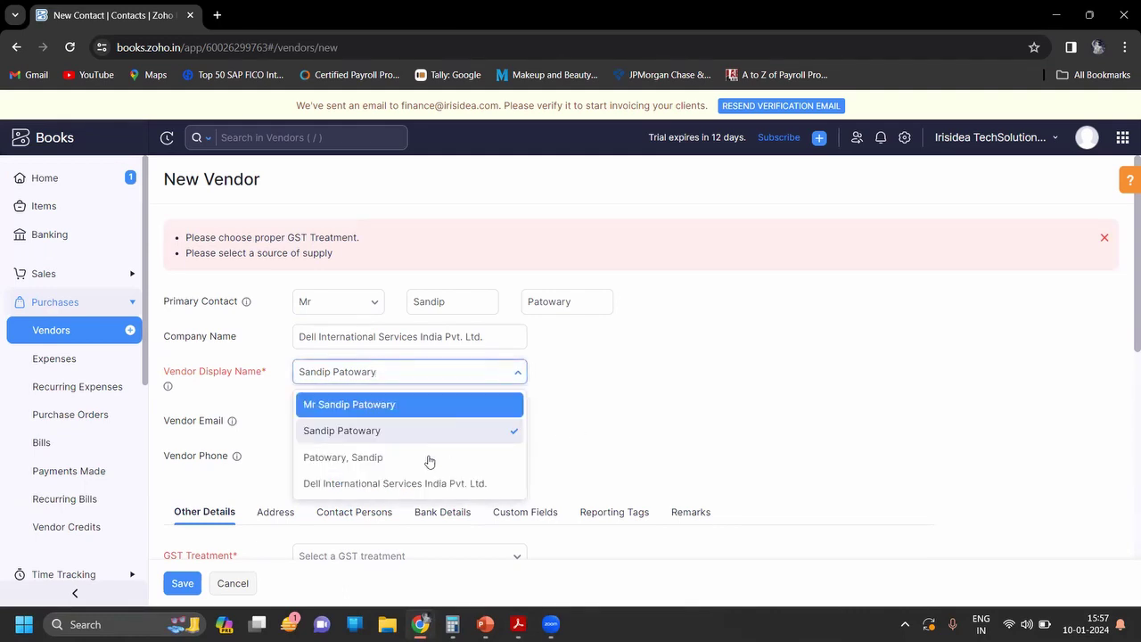
{"action": "left_click", "coordinate": [389, 484]}
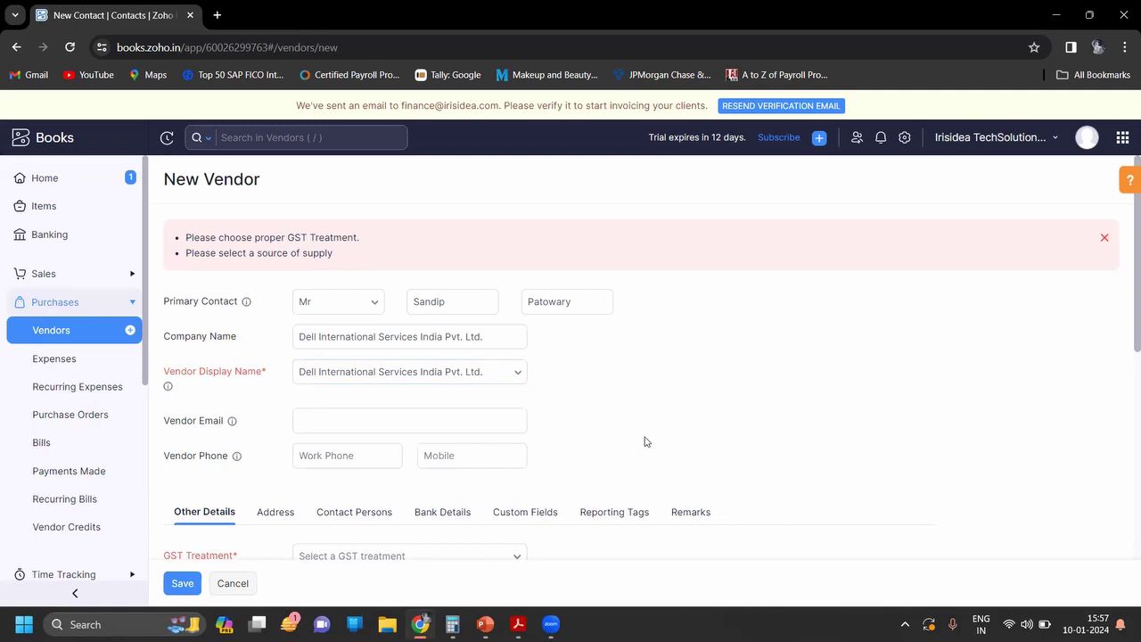
{"action": "scroll", "coordinate": [646, 441], "scroll_direction": "down", "scroll_amount": 1}
{"action": "scroll", "coordinate": [646, 441], "scroll_direction": "down", "scroll_amount": 1}
Step: Enter the vendor's e-mail address and mobile number
{"action": "left_click", "coordinate": [450, 304]}
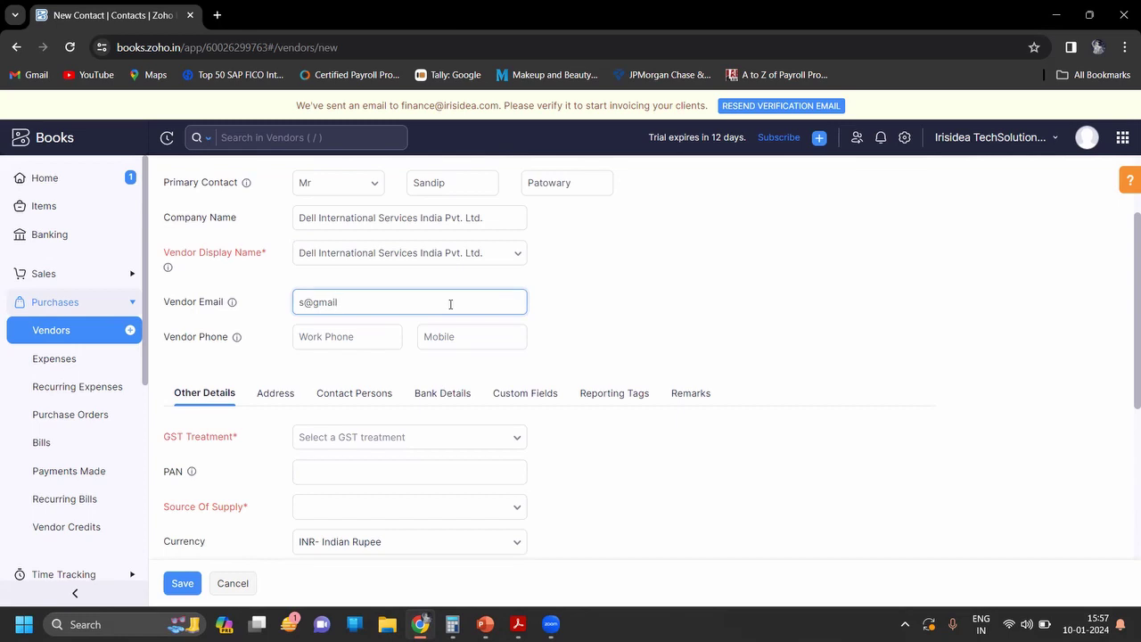
{"action": "left_click", "coordinate": [446, 328]}
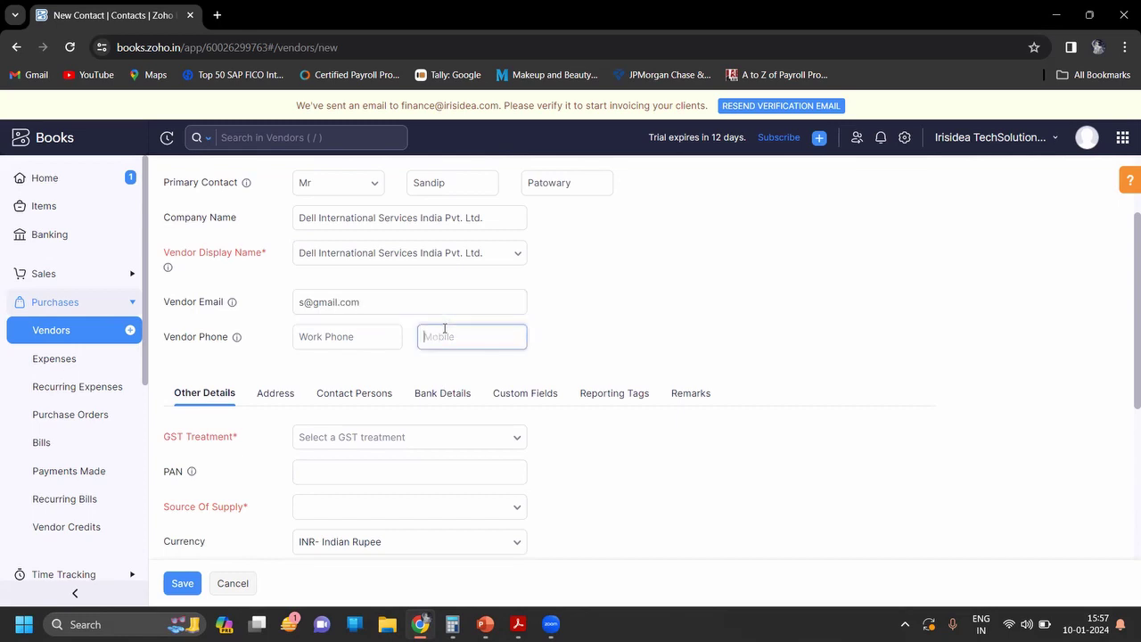
{"action": "type", "text": "12345679"}
{"action": "left_click", "coordinate": [590, 365]}
{"action": "scroll", "coordinate": [591, 365], "scroll_direction": "down", "scroll_amount": 3}
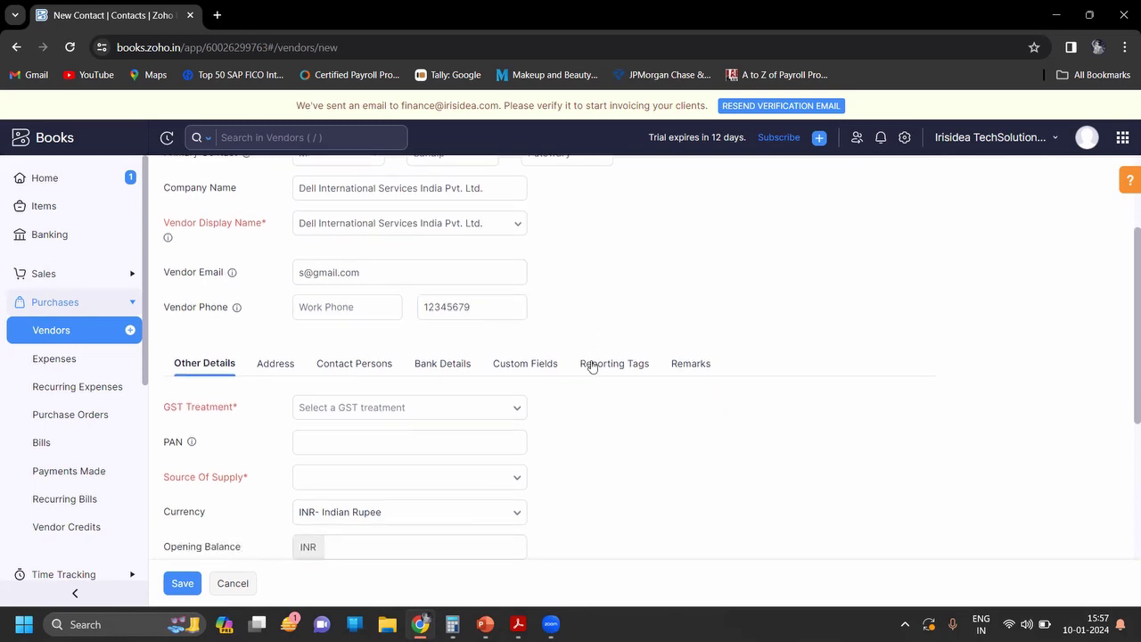
Step: Copy the vendor's GST number from the purchase order PDF
{"action": "key", "text": "alt+Tab"}
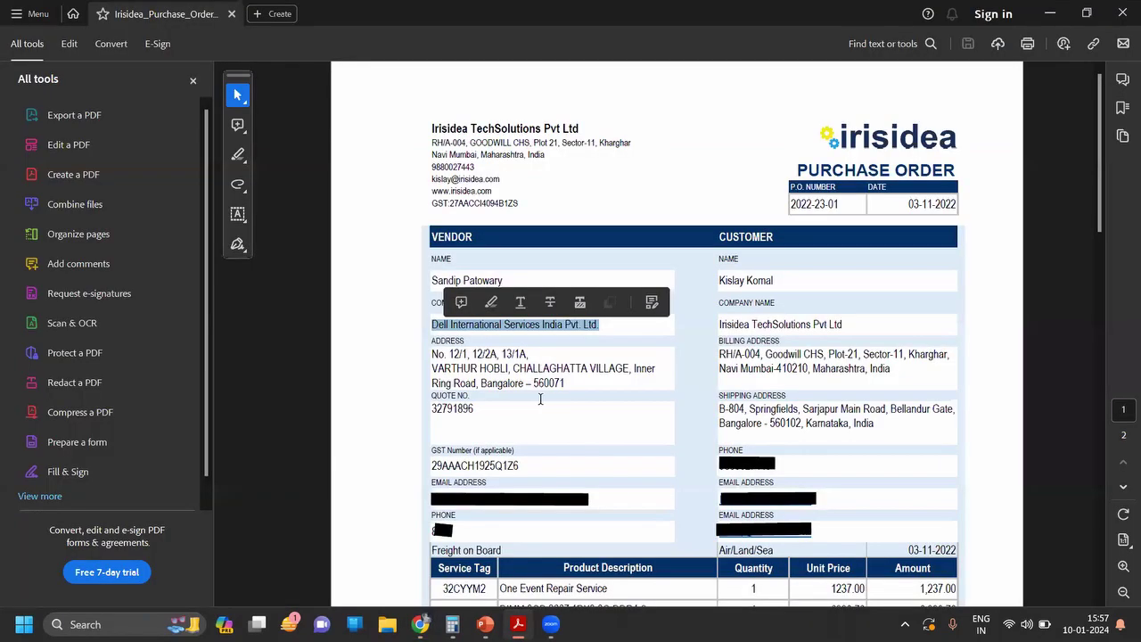
{"action": "left_click_drag", "start_coordinate": [521, 475], "coordinate": [429, 470]}
{"action": "key", "text": "ctrl+c"}
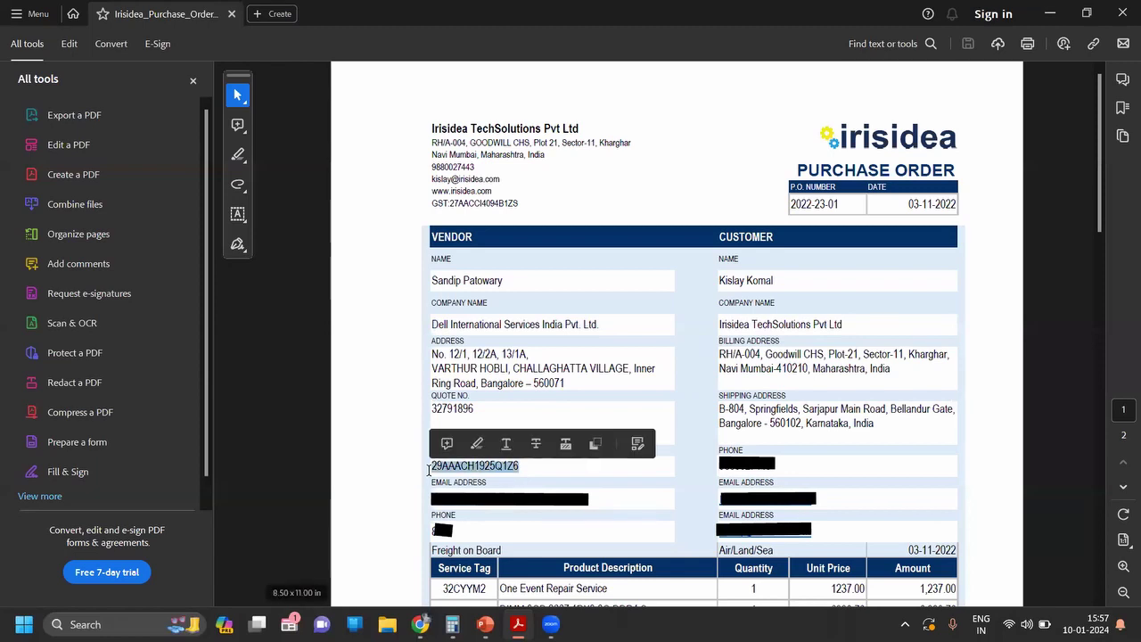
{"action": "key", "text": "alt+Tab"}
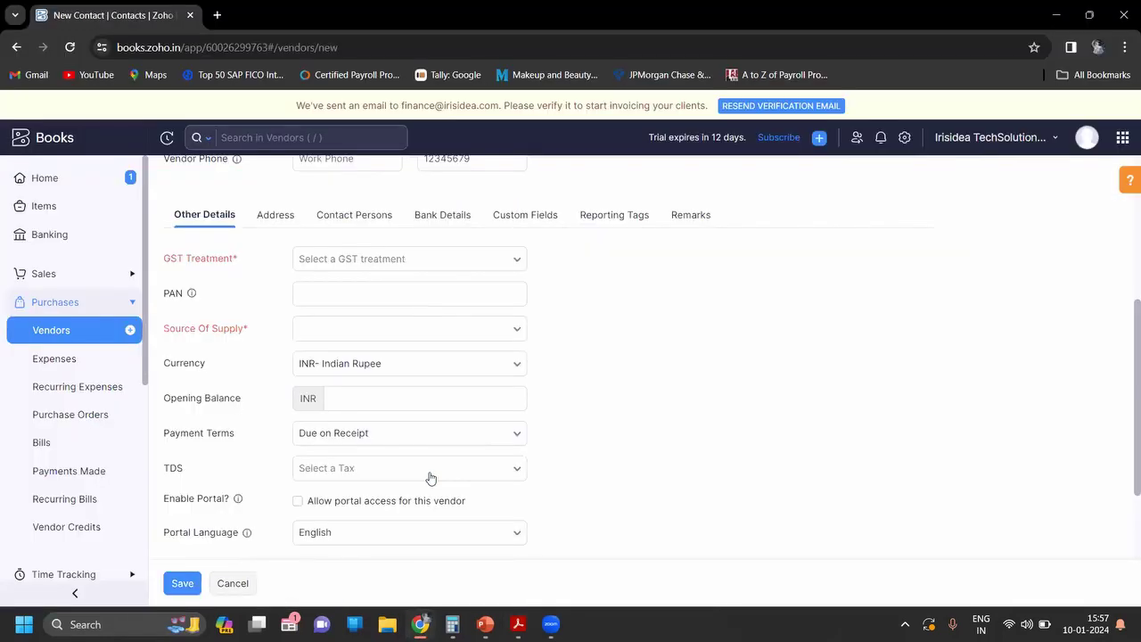
{"action": "left_click", "coordinate": [383, 392]}
Step: Set the vendor's GST Treatment to Registered Business - Regular
{"action": "left_click", "coordinate": [373, 262]}
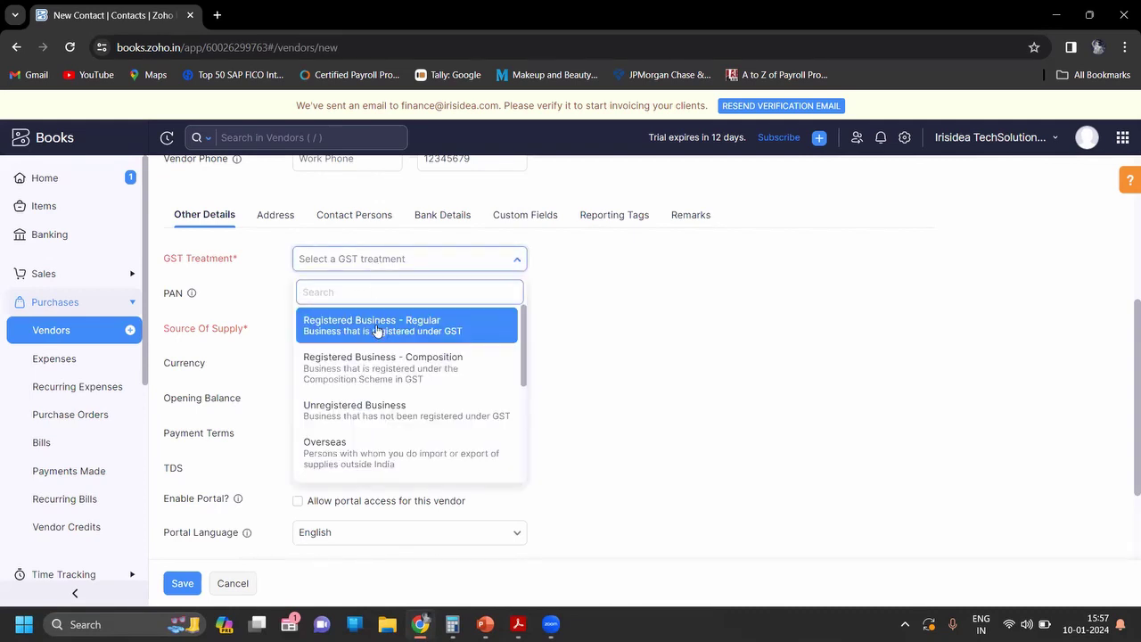
{"action": "key", "text": "Escape"}
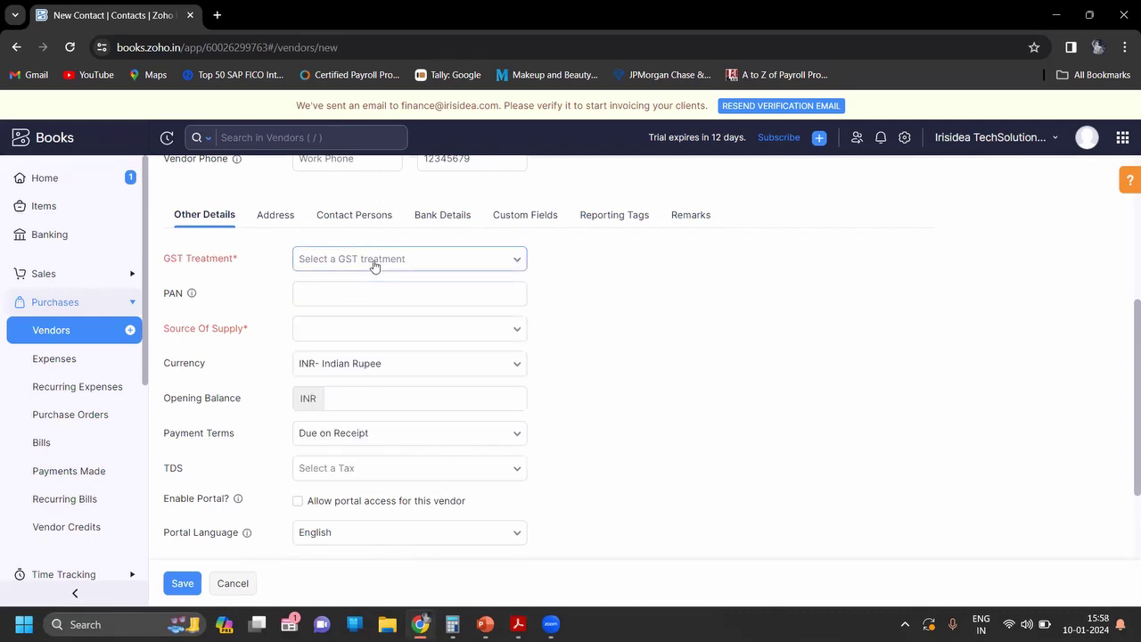
{"action": "left_click", "coordinate": [374, 261]}
{"action": "key", "text": "Escape"}
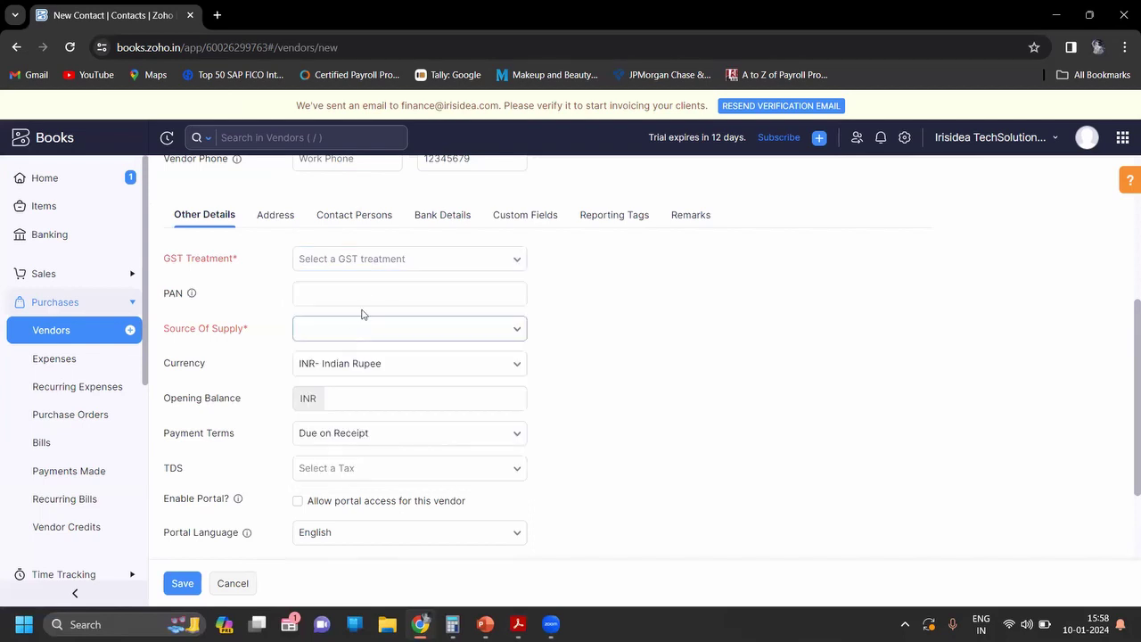
{"action": "left_click", "coordinate": [420, 264]}
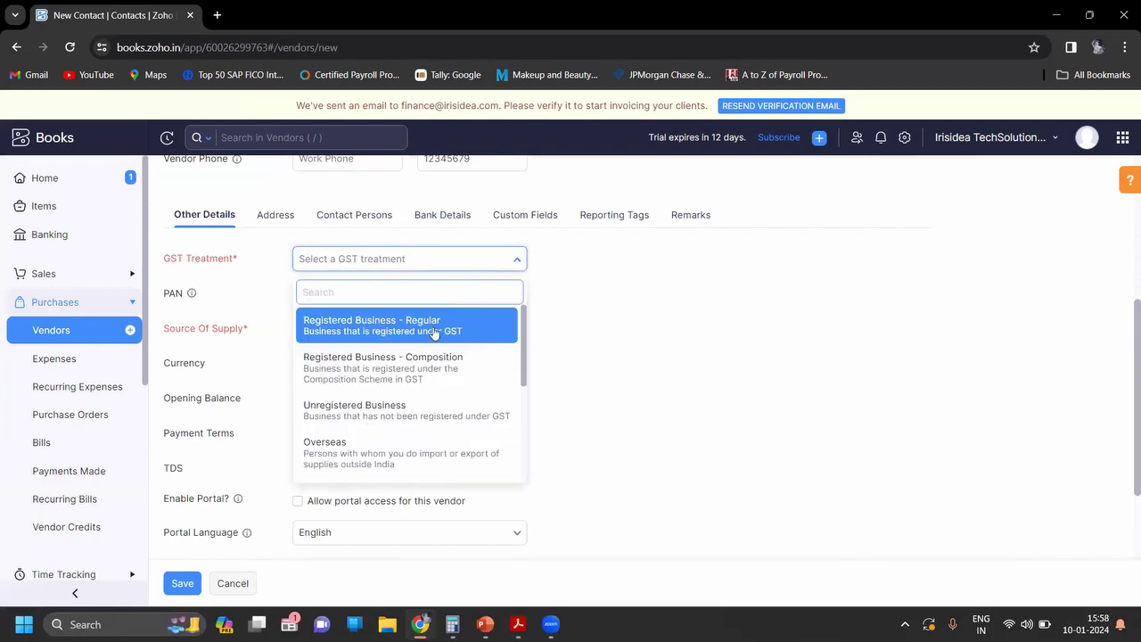
{"action": "key", "text": "Escape"}
{"action": "left_click", "coordinate": [476, 260]}
{"action": "scroll", "coordinate": [526, 334], "scroll_direction": "down", "scroll_amount": 3}
{"action": "scroll", "coordinate": [525, 334], "scroll_direction": "up", "scroll_amount": 3}
{"action": "key", "text": "Escape"}
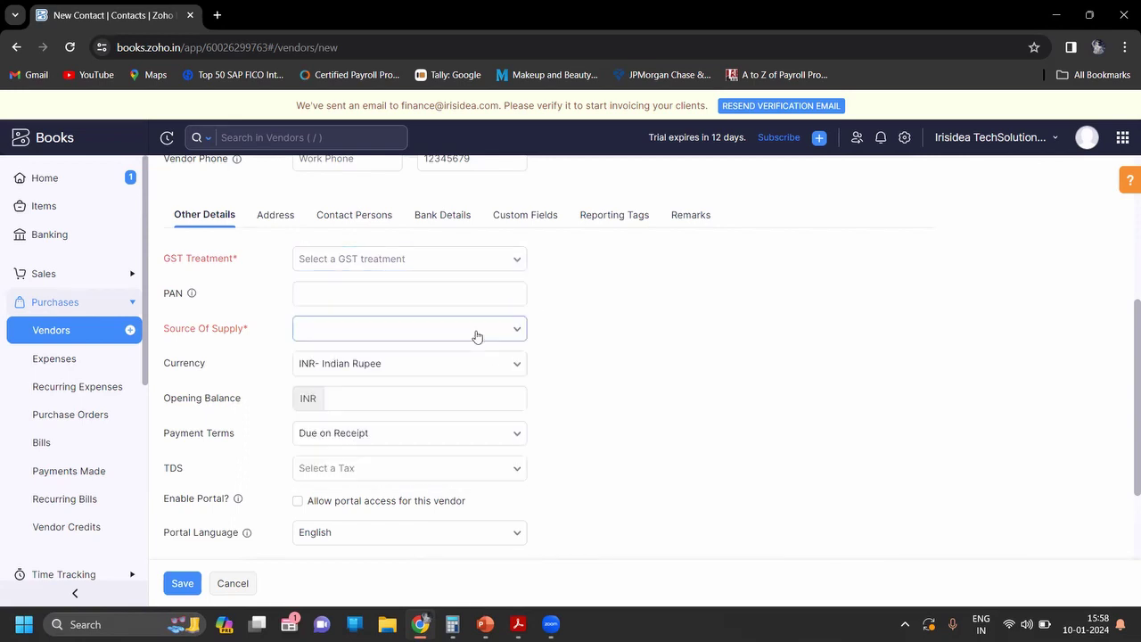
{"action": "left_click", "coordinate": [440, 274]}
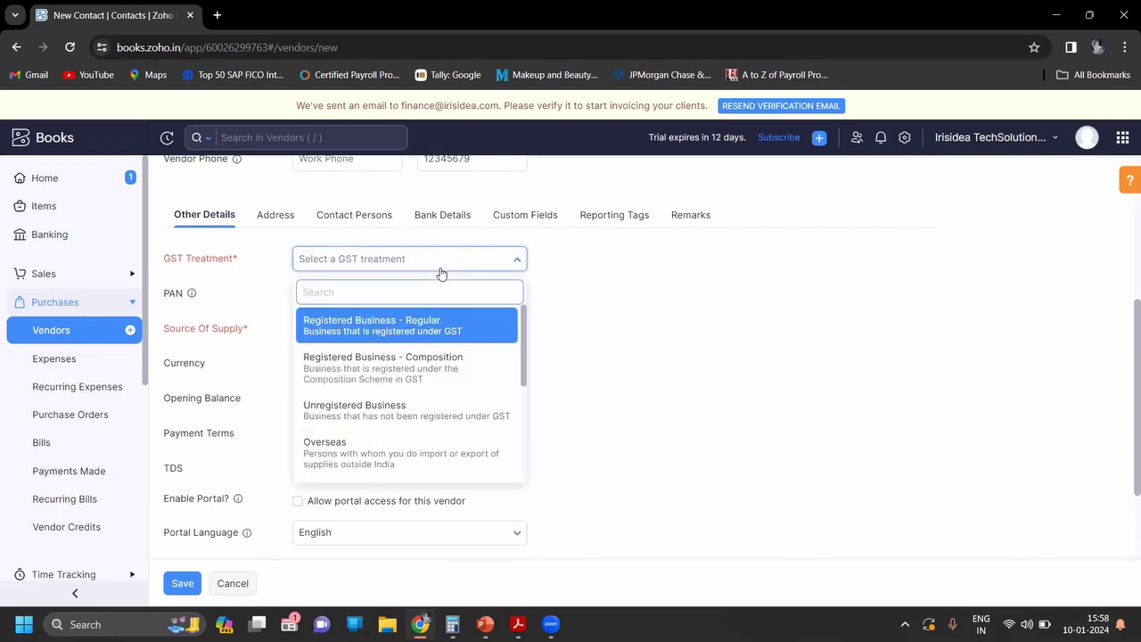
{"action": "key", "text": "Return"}
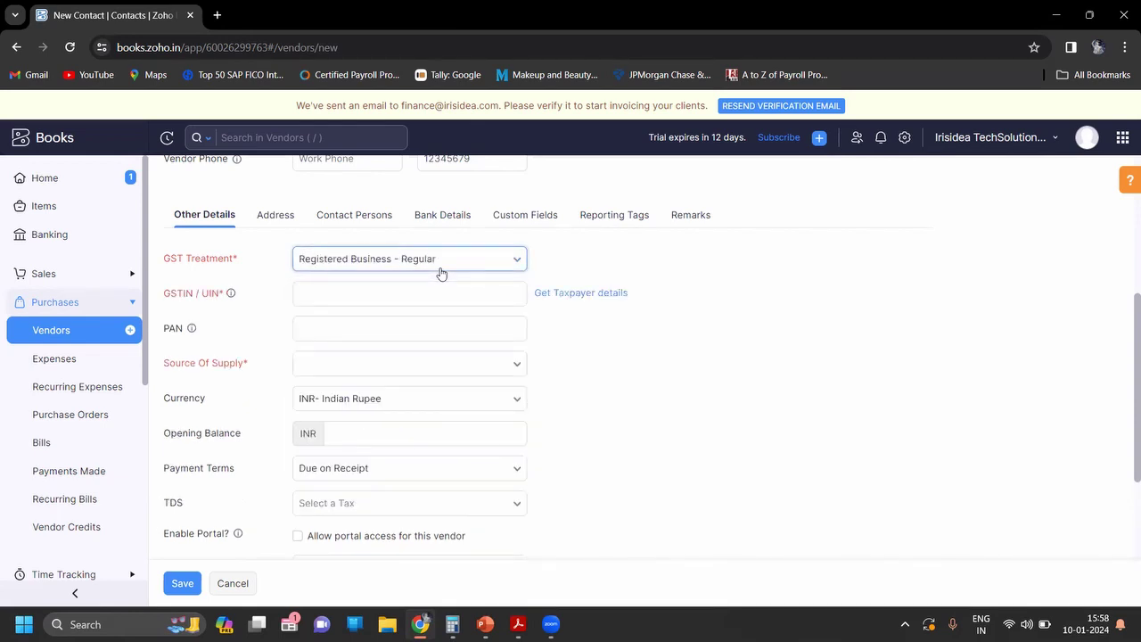
Step: Paste the copied GSTIN into GSTIN/UIN and save the vendor
{"action": "left_click", "coordinate": [440, 274]}
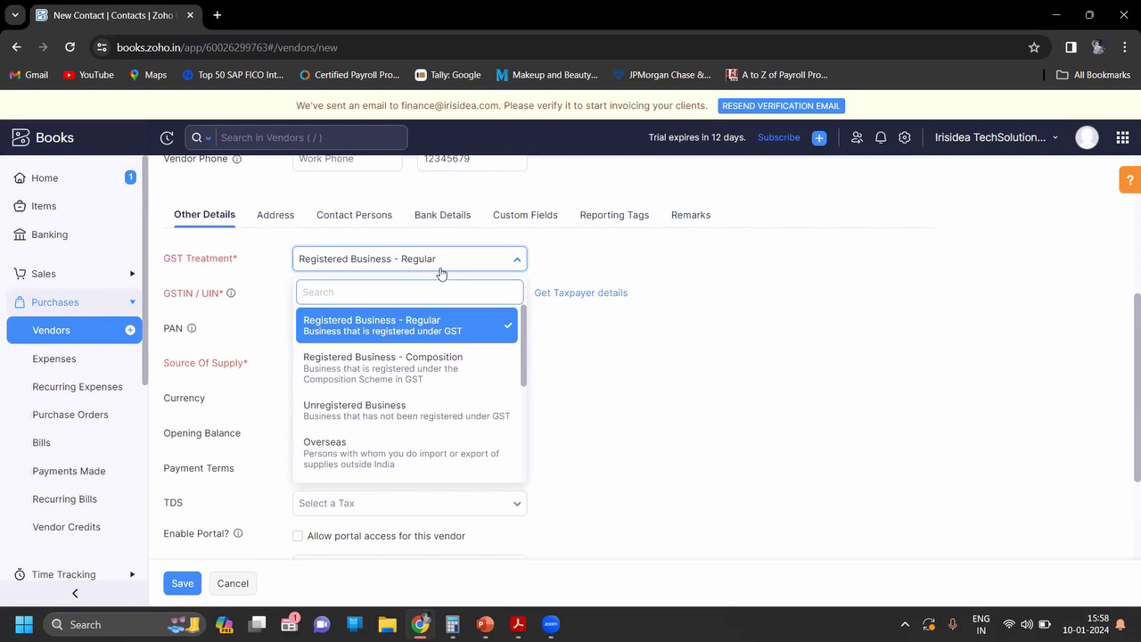
{"action": "key", "text": "Tab"}
{"action": "key", "text": "ctrl+v"}
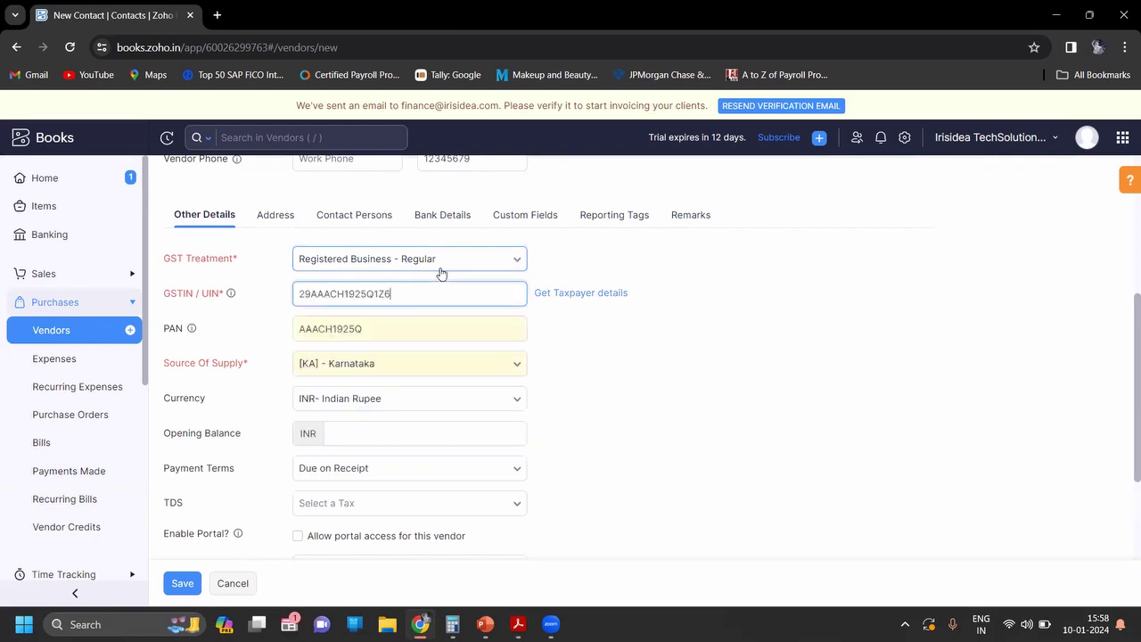
{"action": "key", "text": "Return"}
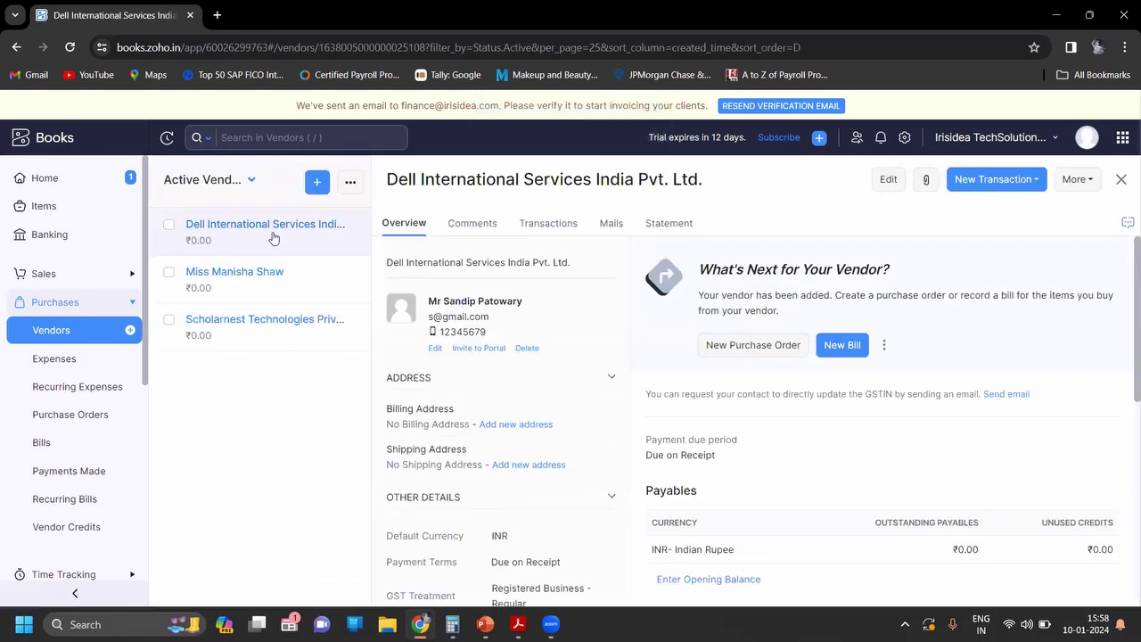
Step: Edit the saved vendor and set its billing country to India
{"action": "left_click", "coordinate": [889, 181]}
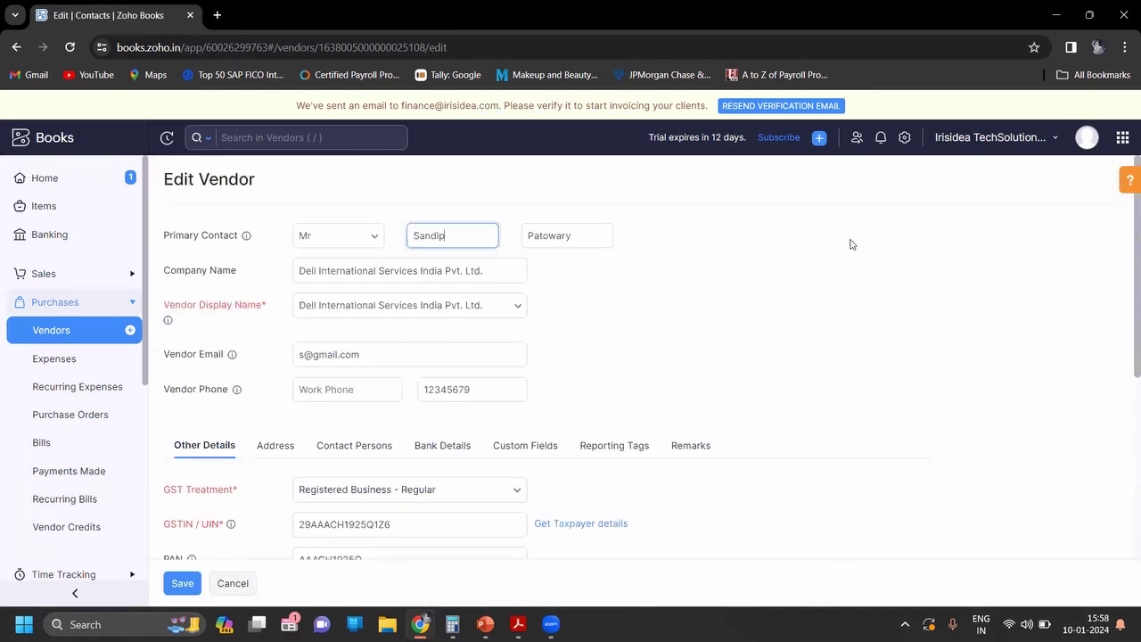
{"action": "scroll", "coordinate": [771, 340], "scroll_direction": "down", "scroll_amount": 3}
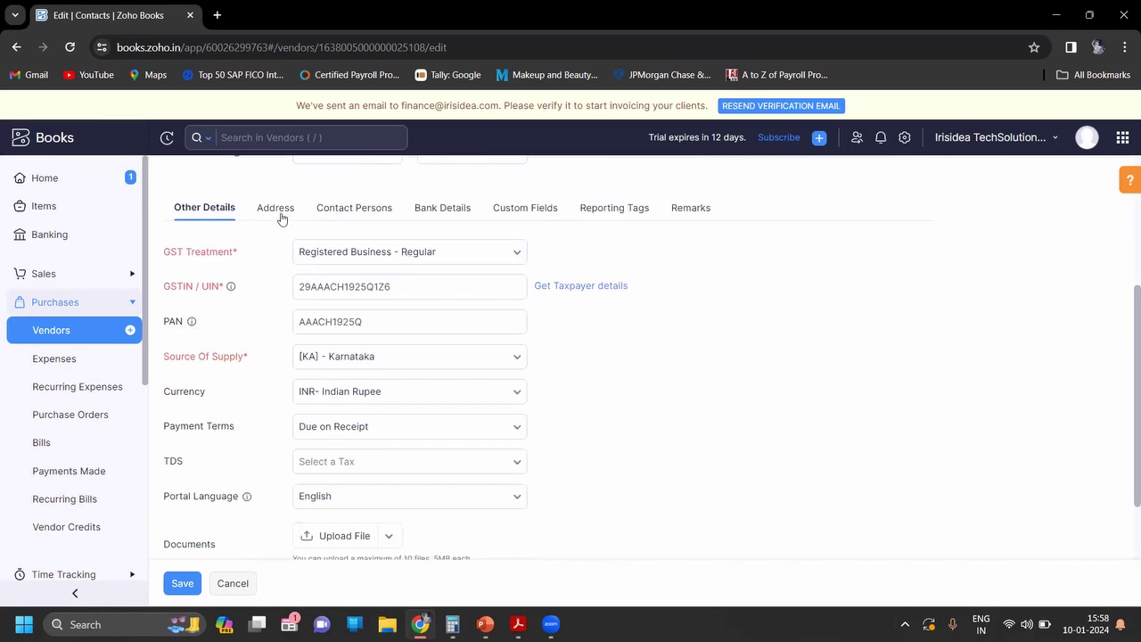
{"action": "left_click", "coordinate": [277, 210]}
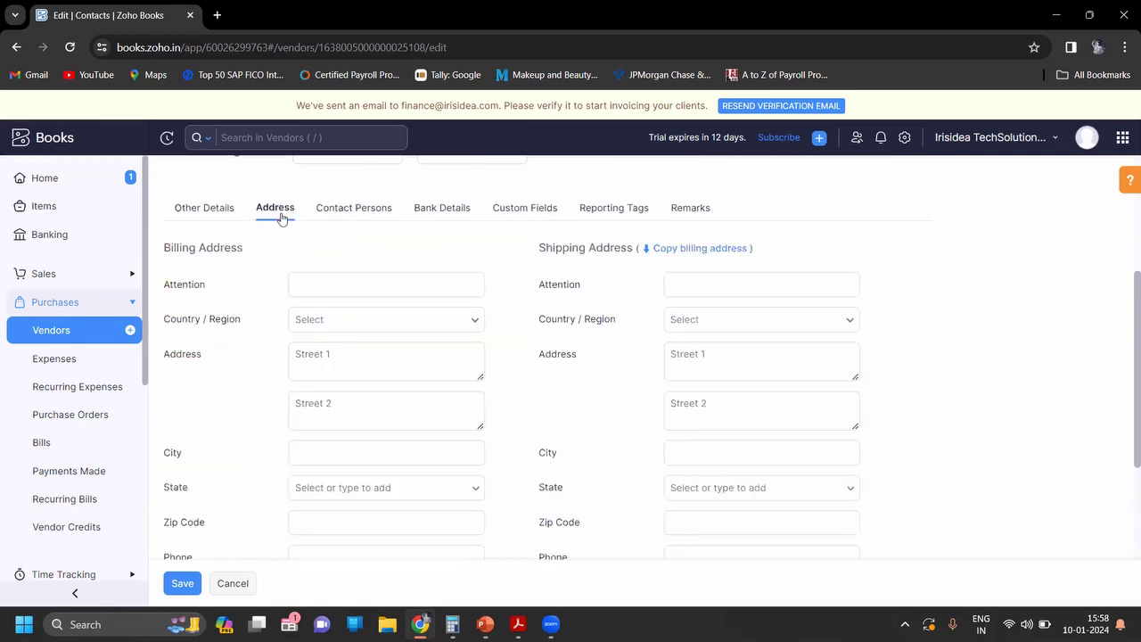
{"action": "left_click", "coordinate": [368, 318]}
{"action": "key", "text": "Return"}
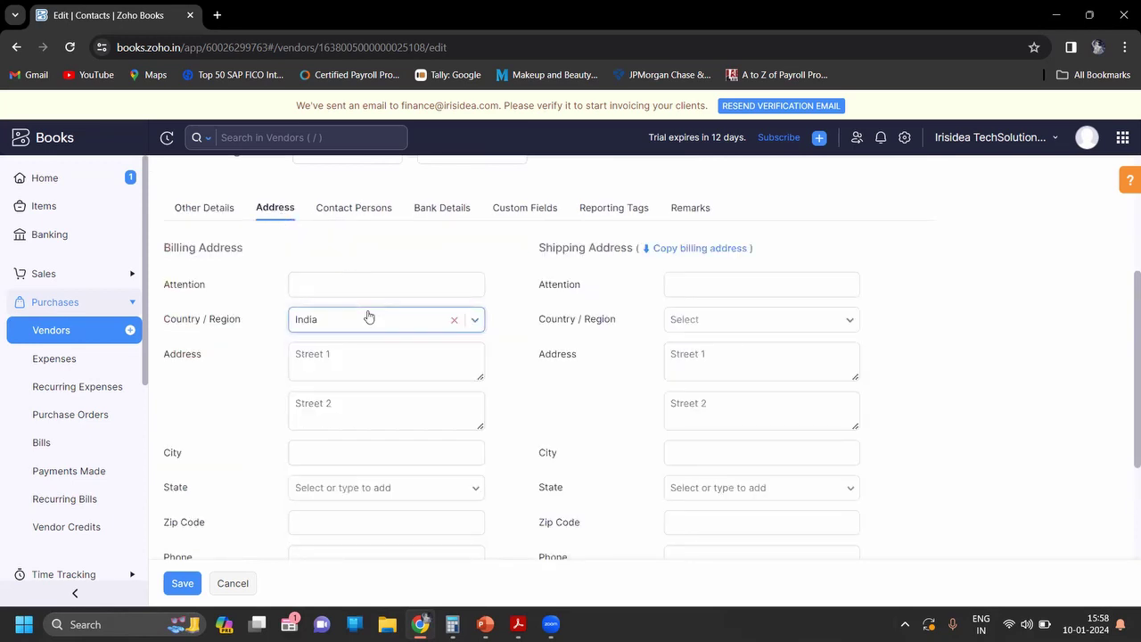
{"action": "key", "text": "Tab"}
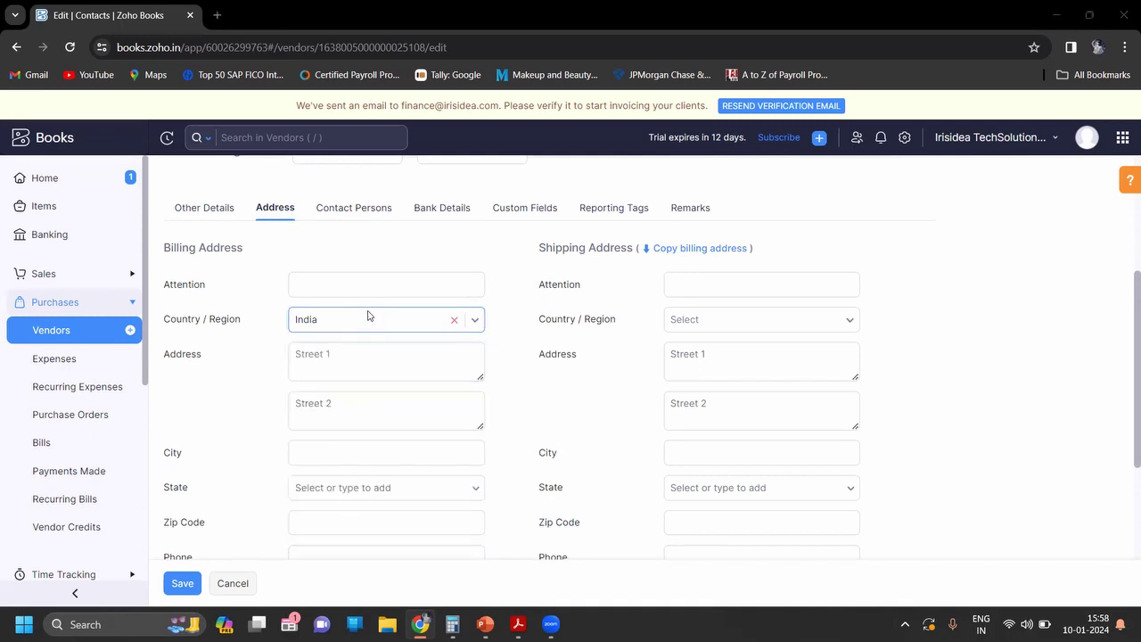
Step: Copy the vendor's address from the PDF into Billing Address Street 1
{"action": "key", "text": "alt+Tab"}
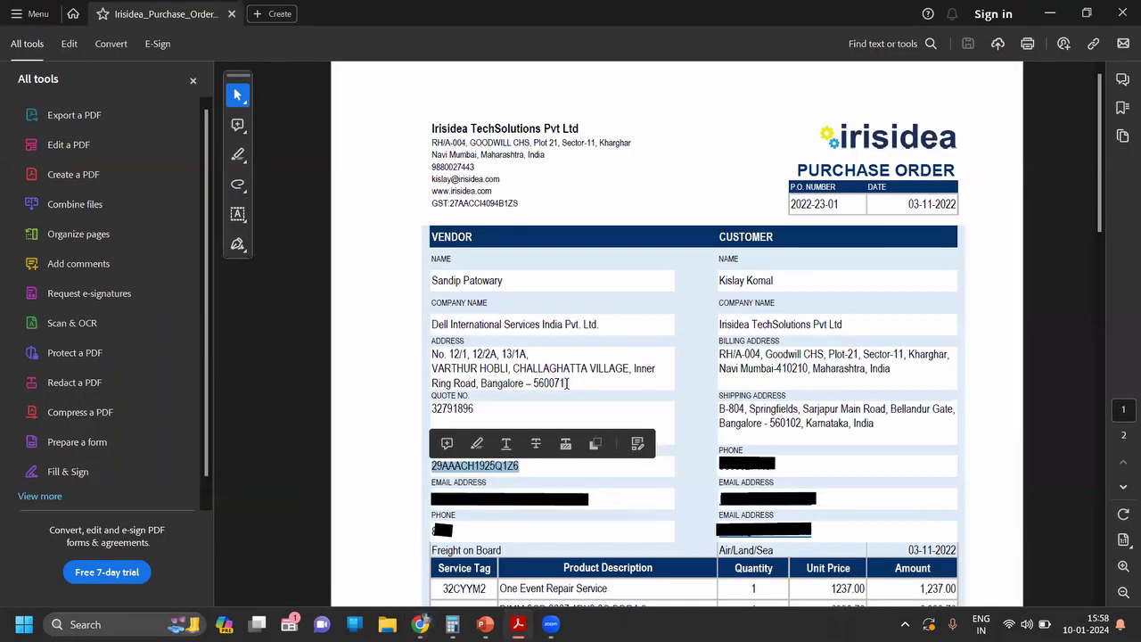
{"action": "left_click_drag", "start_coordinate": [566, 383], "coordinate": [436, 357]}
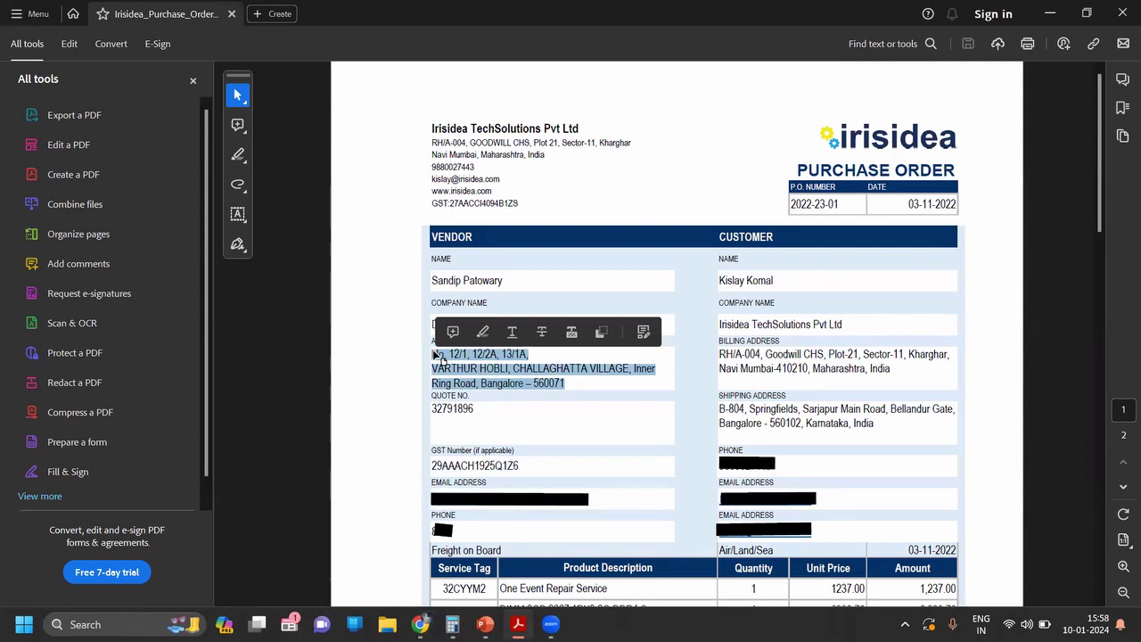
{"action": "key", "text": "ctrl+c"}
{"action": "key", "text": "alt+Tab"}
{"action": "left_click", "coordinate": [386, 367]}
{"action": "key", "text": "ctrl+v"}
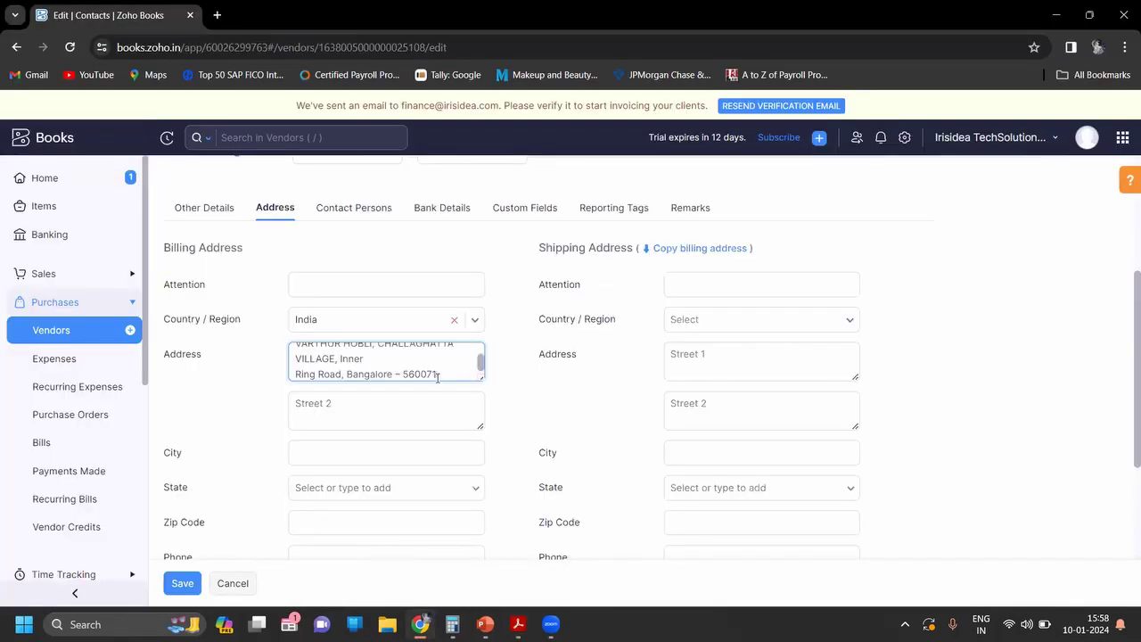
Step: Move the Inner Ring Road text to Street 2 and Bangalore into City
{"action": "left_click_drag", "start_coordinate": [437, 377], "coordinate": [340, 354]}
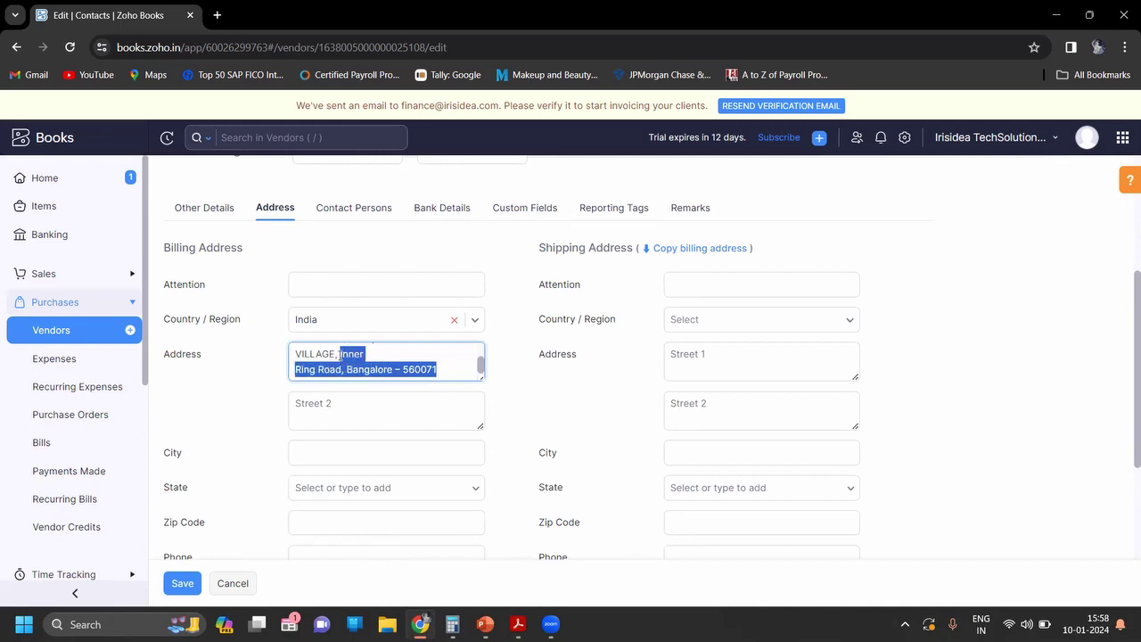
{"action": "key", "text": "ctrl+x"}
{"action": "left_click", "coordinate": [335, 399]}
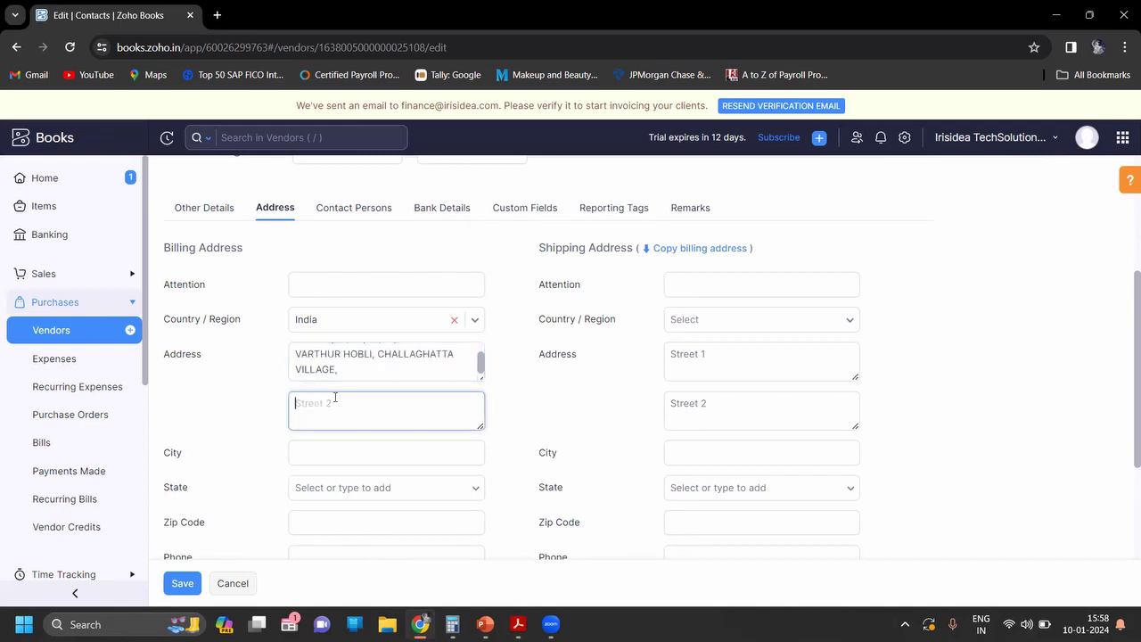
{"action": "key", "text": "ctrl+v"}
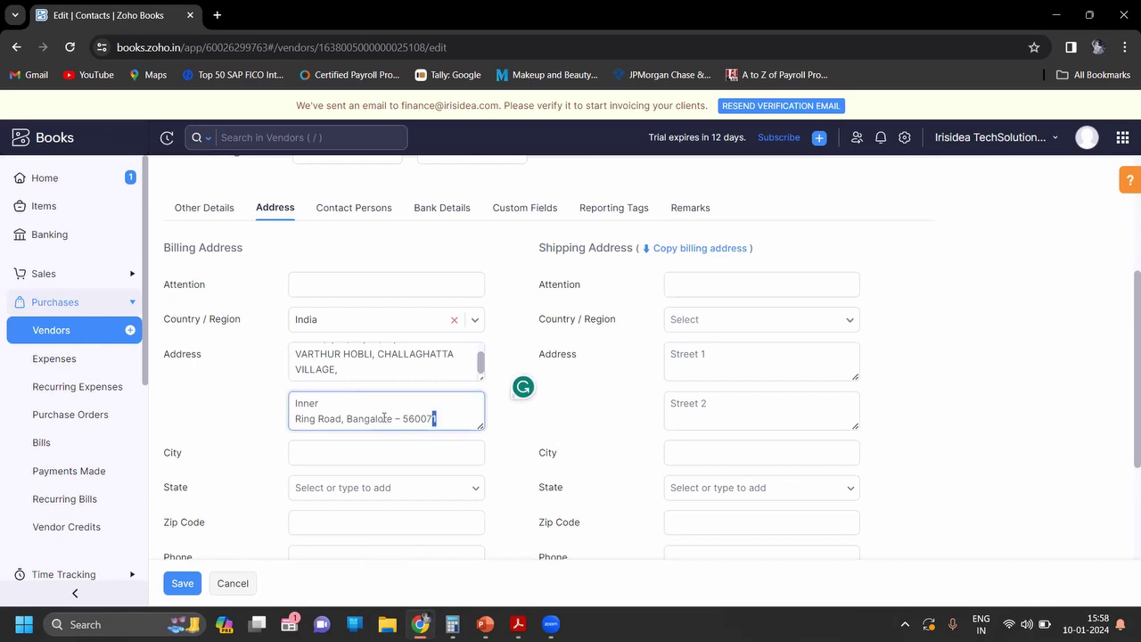
{"action": "left_click_drag", "start_coordinate": [437, 418], "coordinate": [344, 418]}
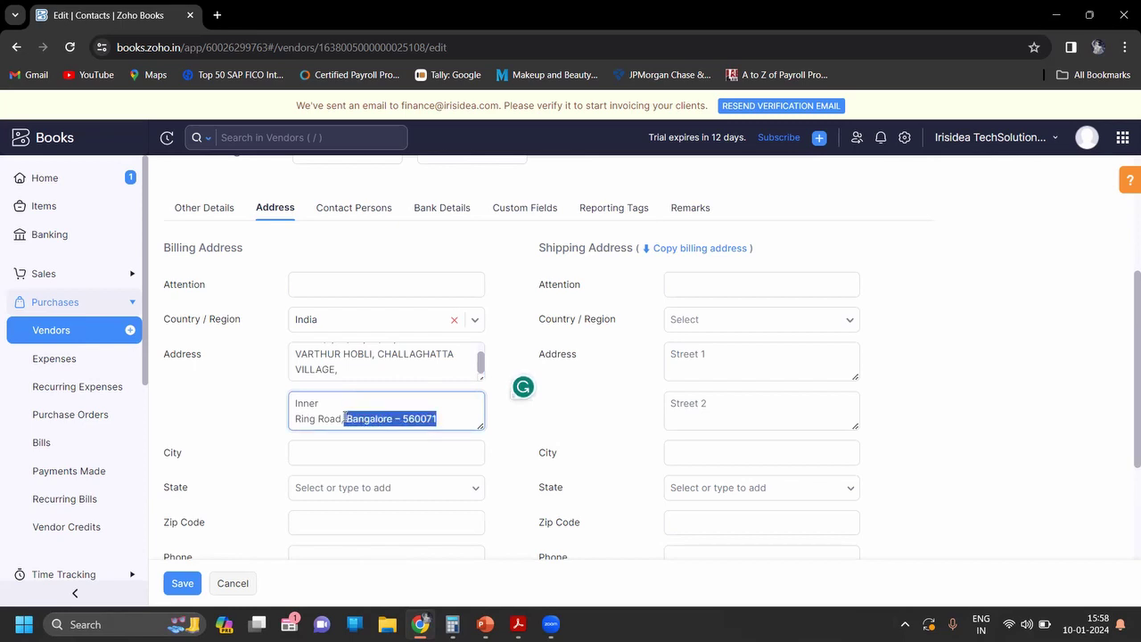
{"action": "key", "text": "ctrl+x"}
{"action": "left_click", "coordinate": [347, 451]}
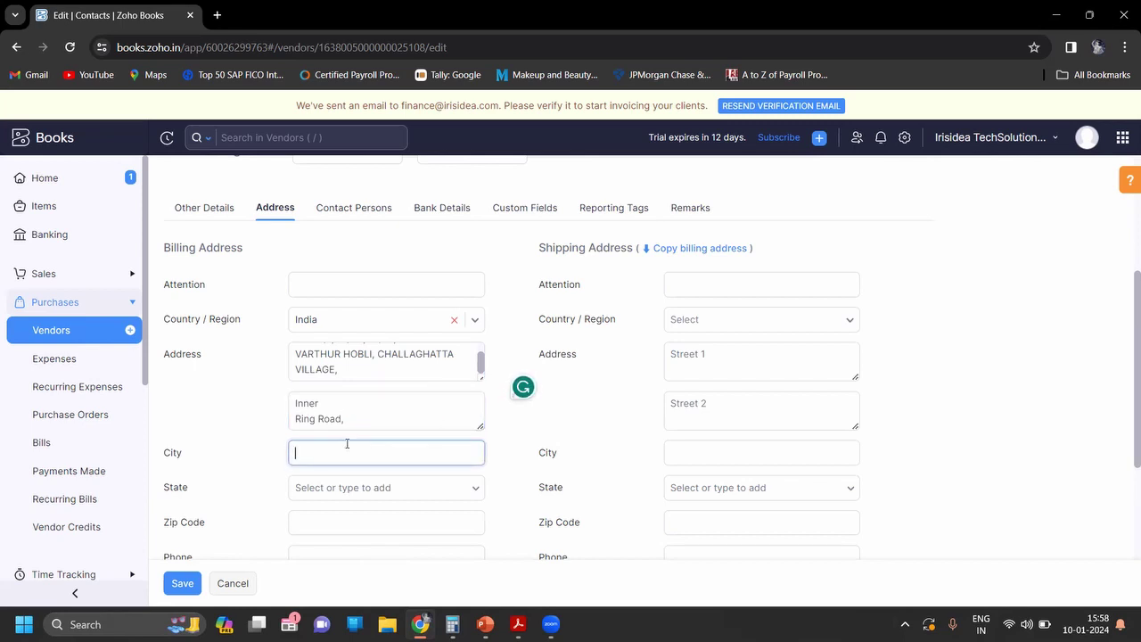
{"action": "key", "text": "ctrl+v"}
{"action": "double_click", "coordinate": [367, 452]}
{"action": "key", "text": "ctrl+x"}
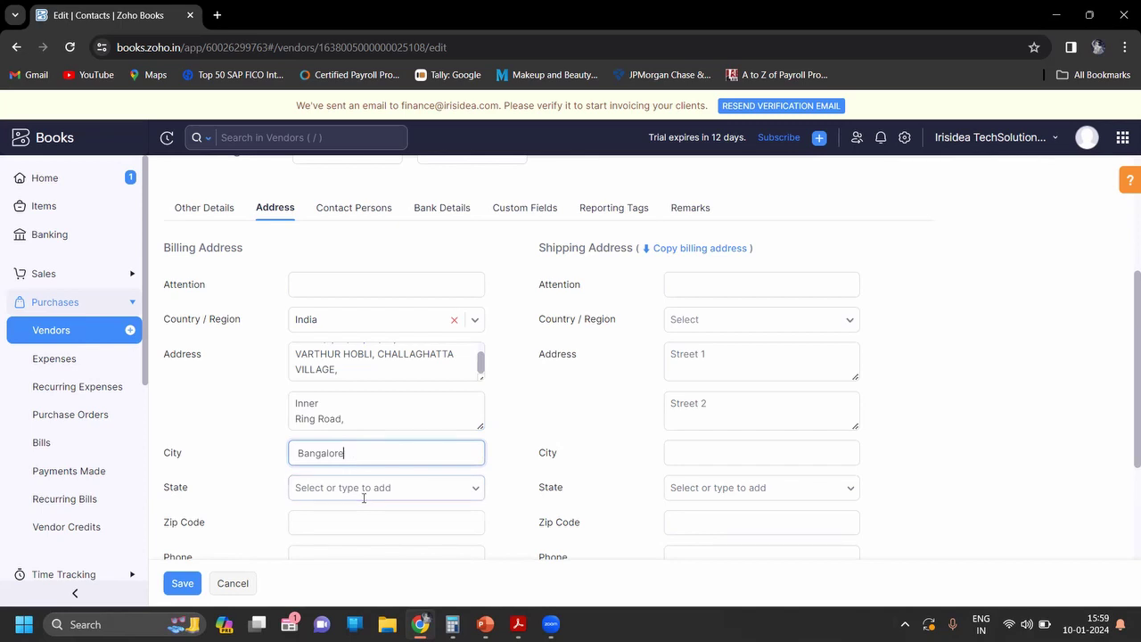
Step: Set the billing state to Karnataka and paste the zip code into Zip Code
{"action": "left_click", "coordinate": [363, 497]}
{"action": "type", "text": "ka"}
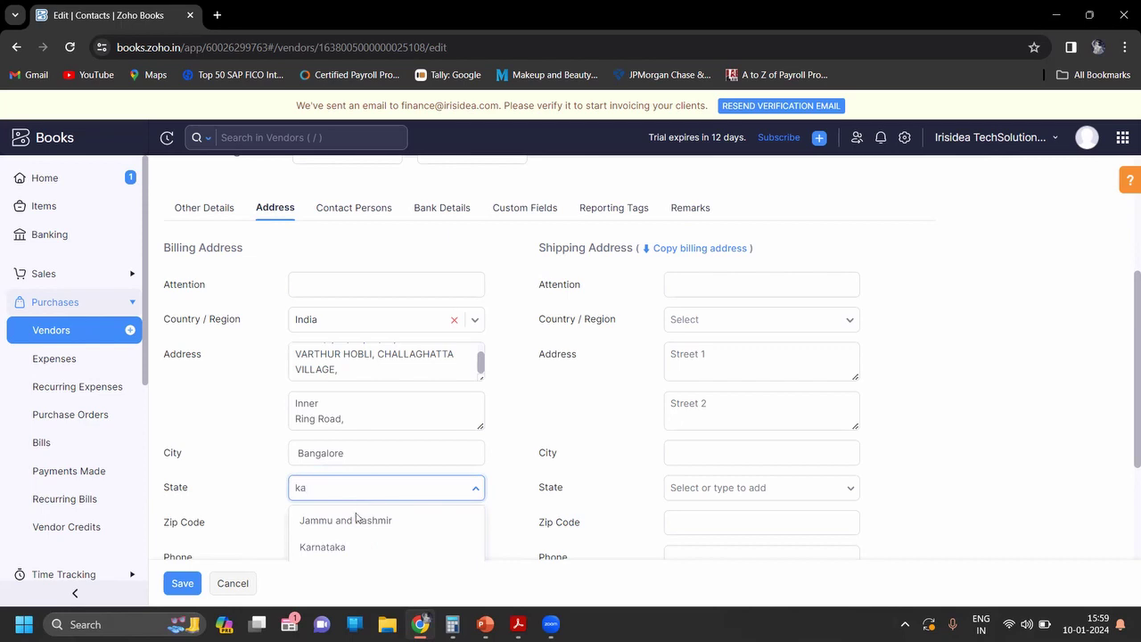
{"action": "left_click", "coordinate": [335, 545]}
{"action": "left_click", "coordinate": [326, 524]}
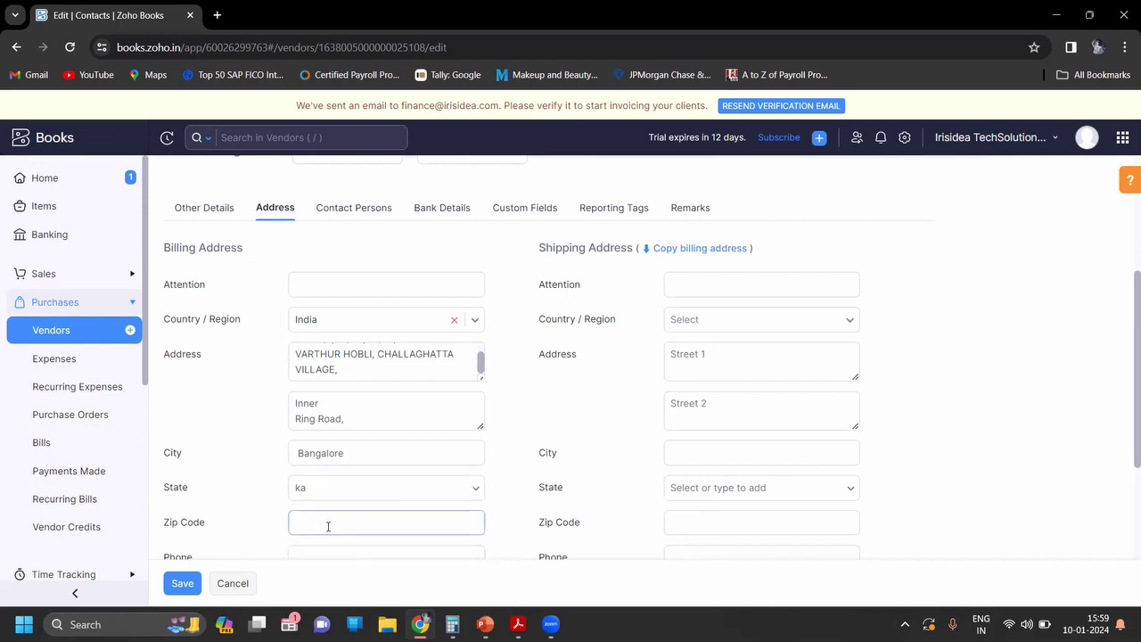
{"action": "key", "text": "ctrl+v"}
{"action": "left_click", "coordinate": [942, 498]}
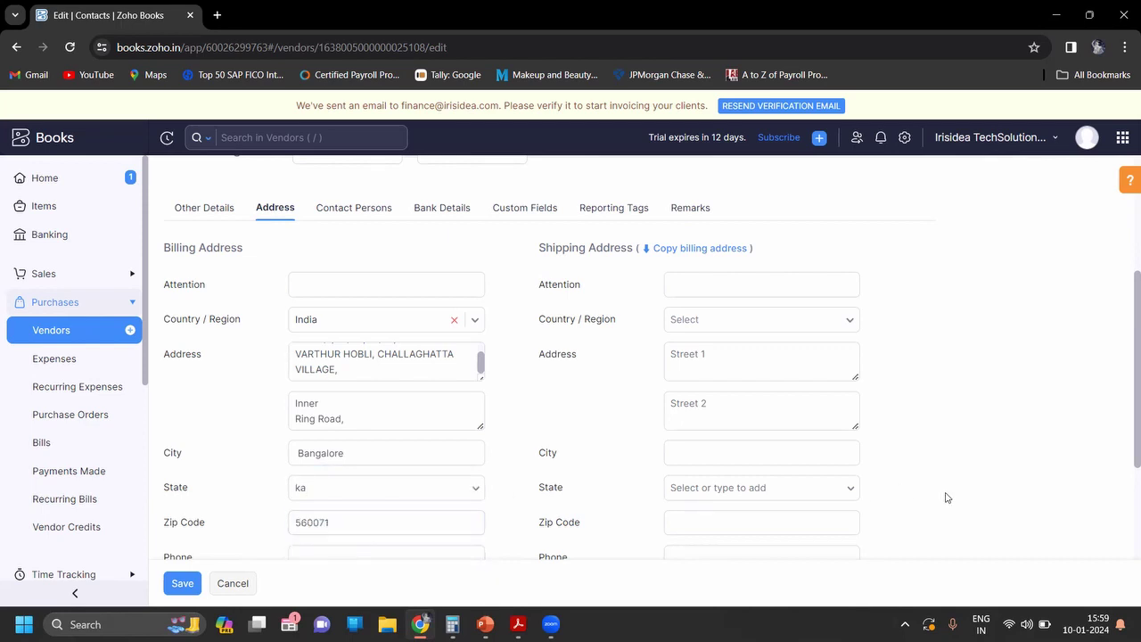
Step: Enter a billing phone number for the vendor
{"action": "scroll", "coordinate": [945, 497], "scroll_direction": "down", "scroll_amount": 3}
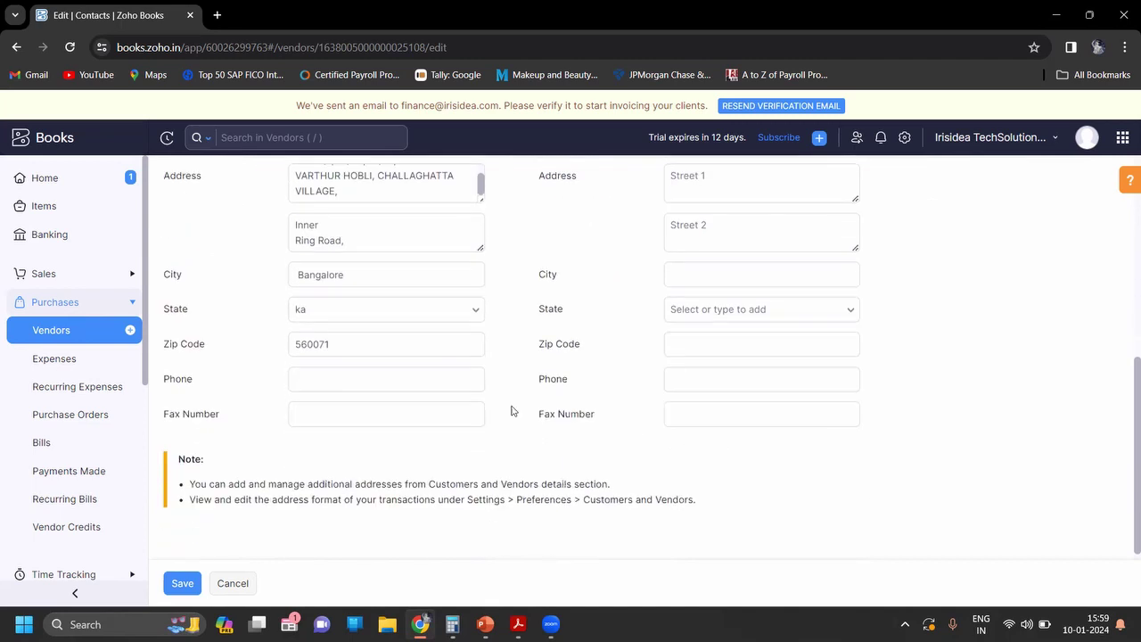
{"action": "left_click", "coordinate": [460, 377]}
{"action": "type", "text": "12345678"}
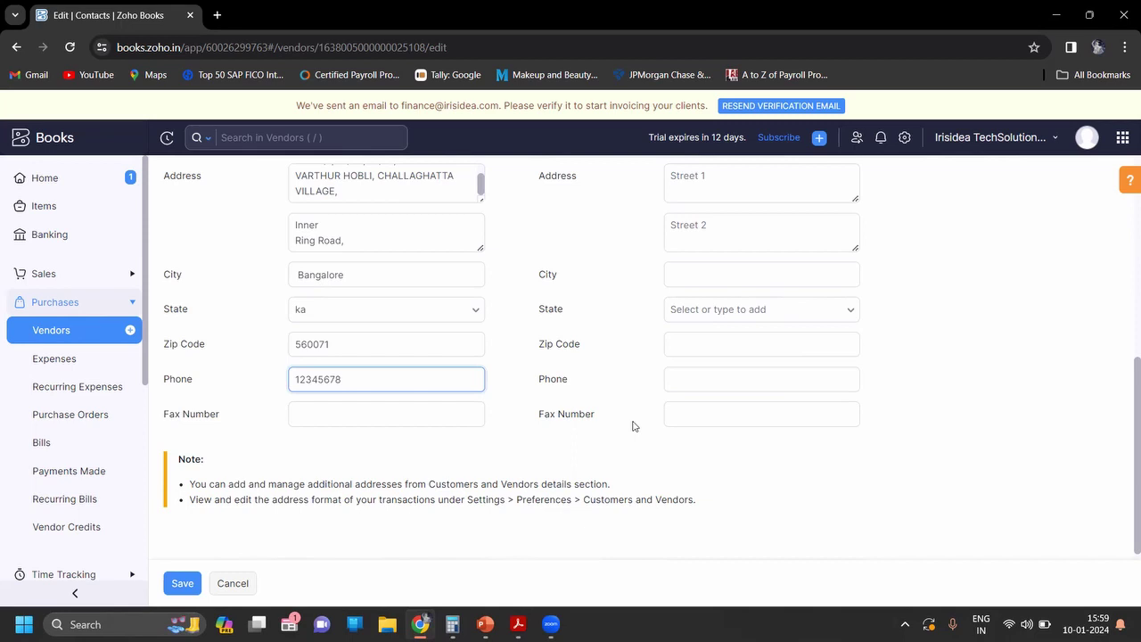
{"action": "left_click", "coordinate": [955, 310]}
{"action": "scroll", "coordinate": [956, 310], "scroll_direction": "up", "scroll_amount": 1}
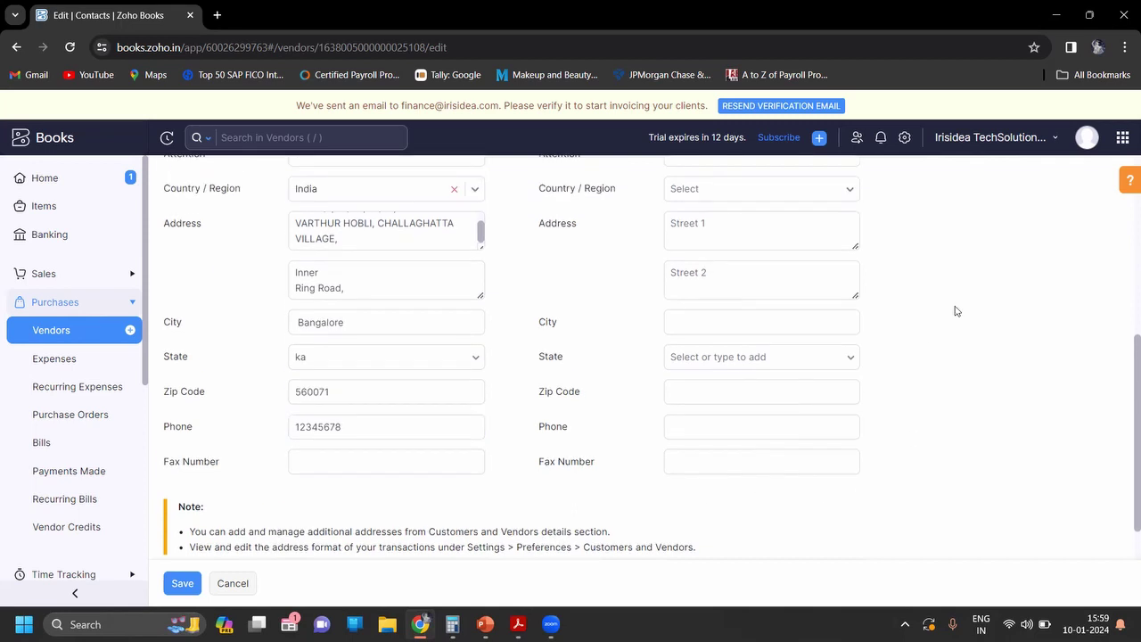
{"action": "scroll", "coordinate": [956, 312], "scroll_direction": "up", "scroll_amount": 3}
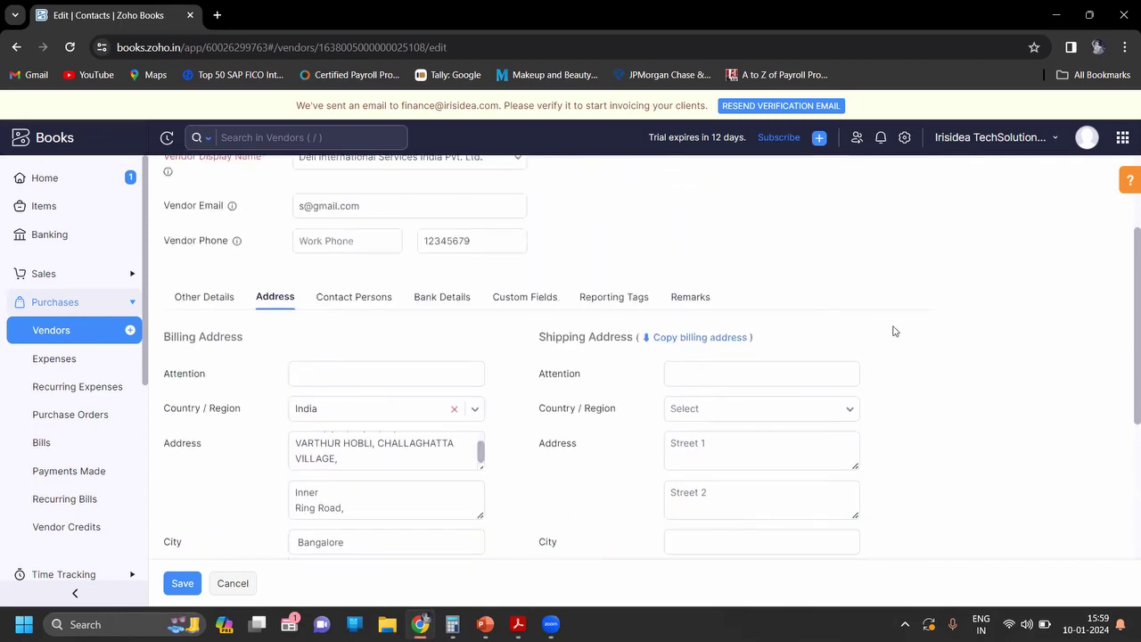
Step: Copy the billing address into the shipping address and save the Dell vendor
{"action": "left_click", "coordinate": [736, 339]}
{"action": "scroll", "coordinate": [925, 385], "scroll_direction": "down", "scroll_amount": 1}
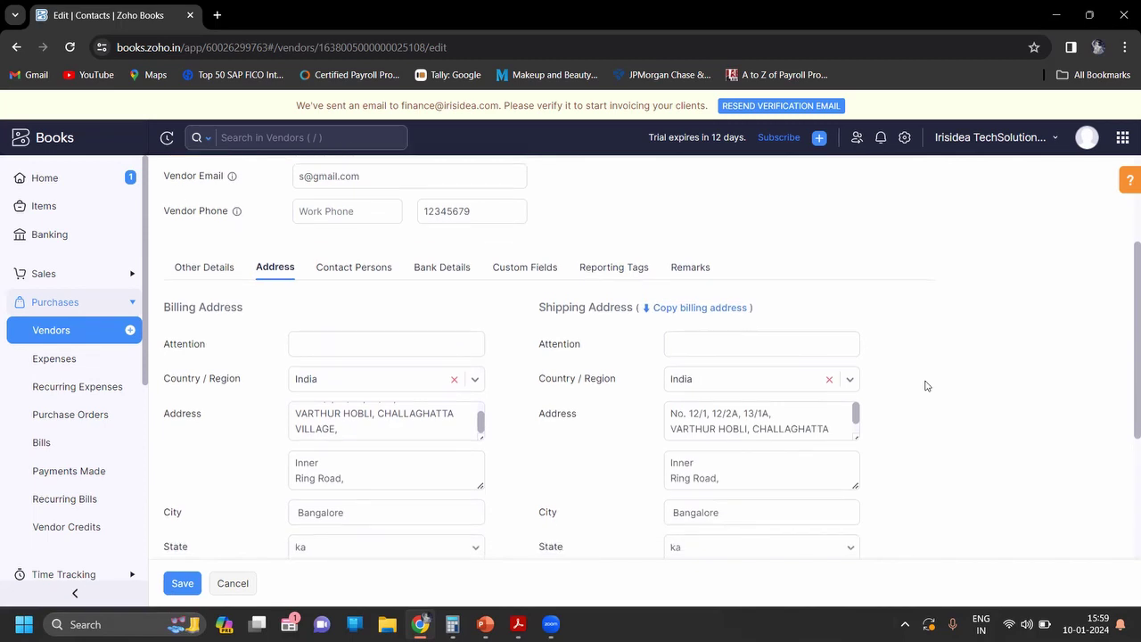
{"action": "scroll", "coordinate": [925, 385], "scroll_direction": "down", "scroll_amount": 3}
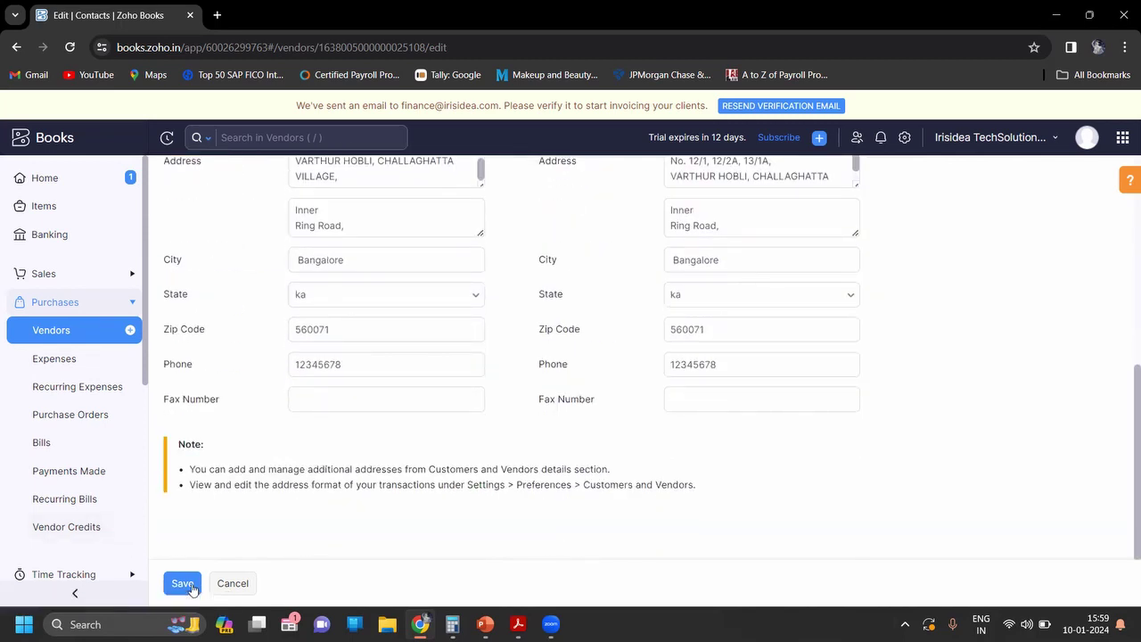
{"action": "left_click", "coordinate": [192, 587]}
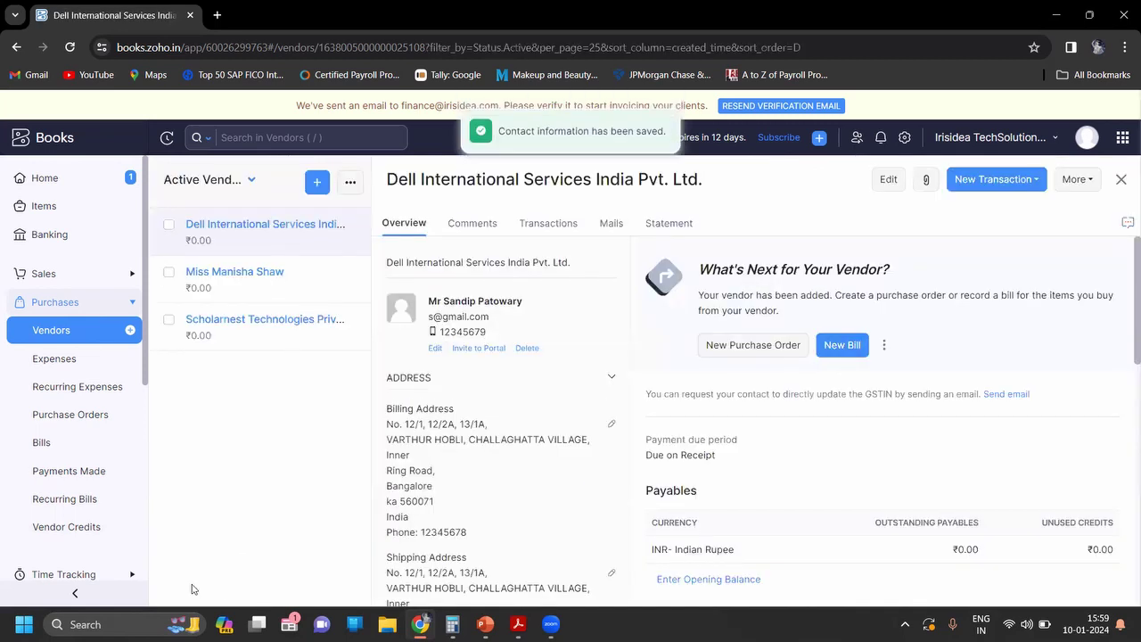
Step: Start a new purchase order with Dell International as the vendor
{"action": "left_click", "coordinate": [98, 427]}
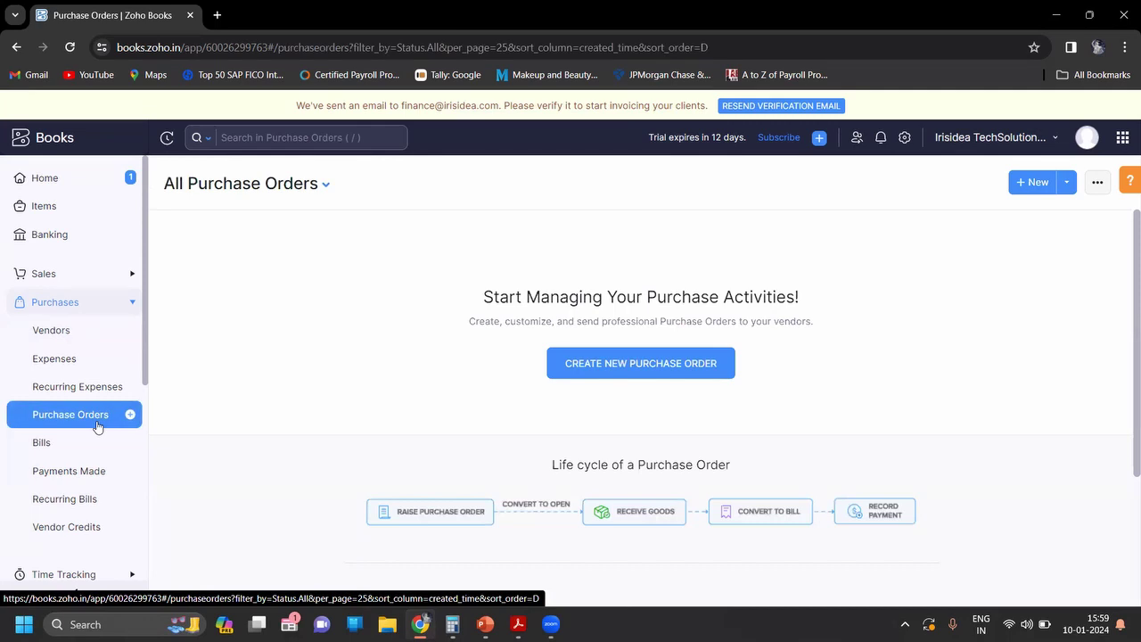
{"action": "left_click", "coordinate": [650, 383]}
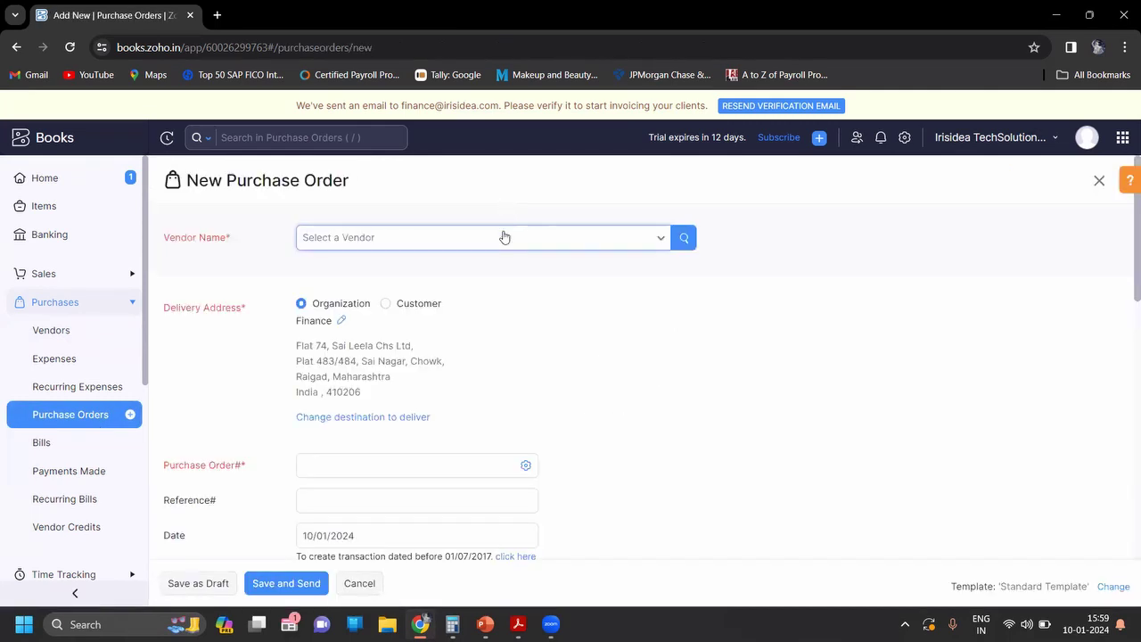
{"action": "left_click", "coordinate": [504, 235]}
{"action": "type", "text": "de"}
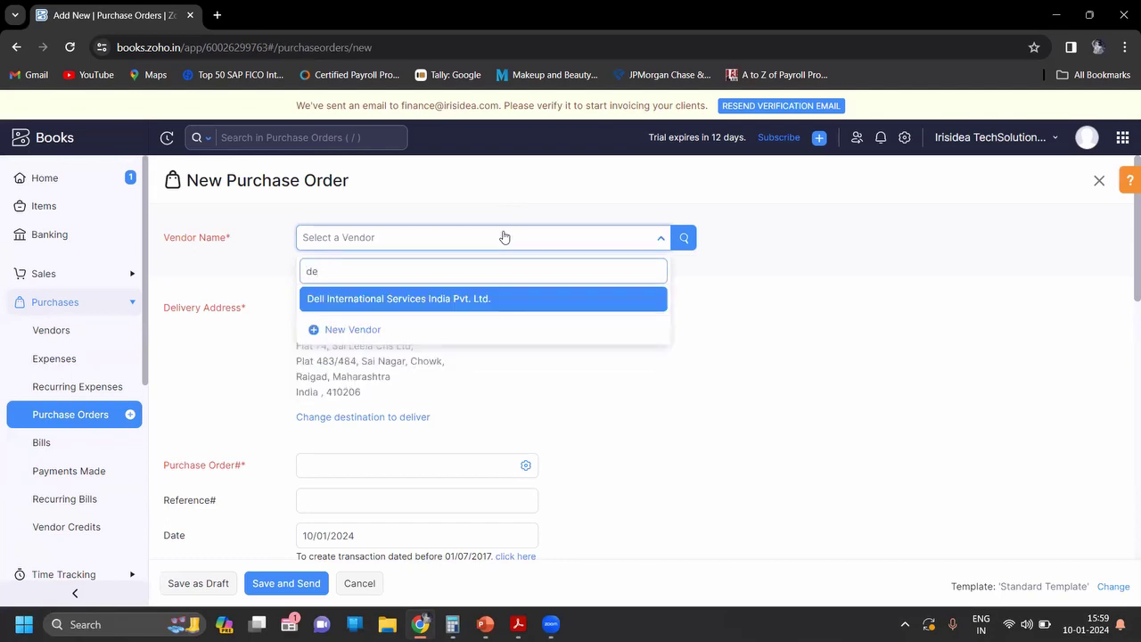
{"action": "key", "text": "Return"}
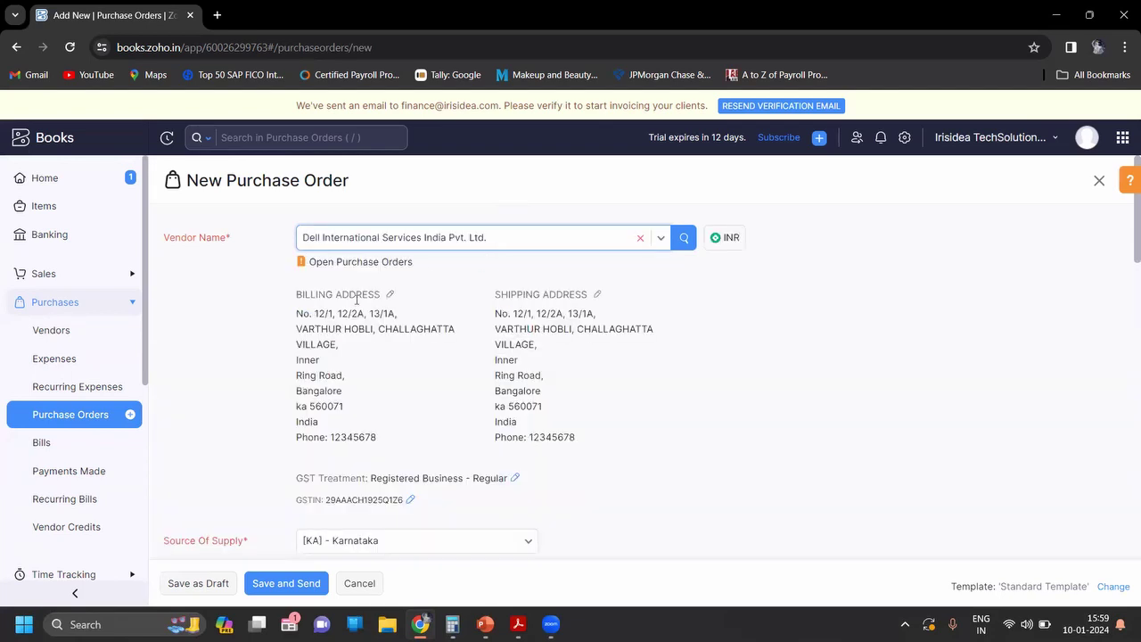
{"action": "left_click", "coordinate": [635, 498]}
{"action": "scroll", "coordinate": [635, 498], "scroll_direction": "down", "scroll_amount": 3}
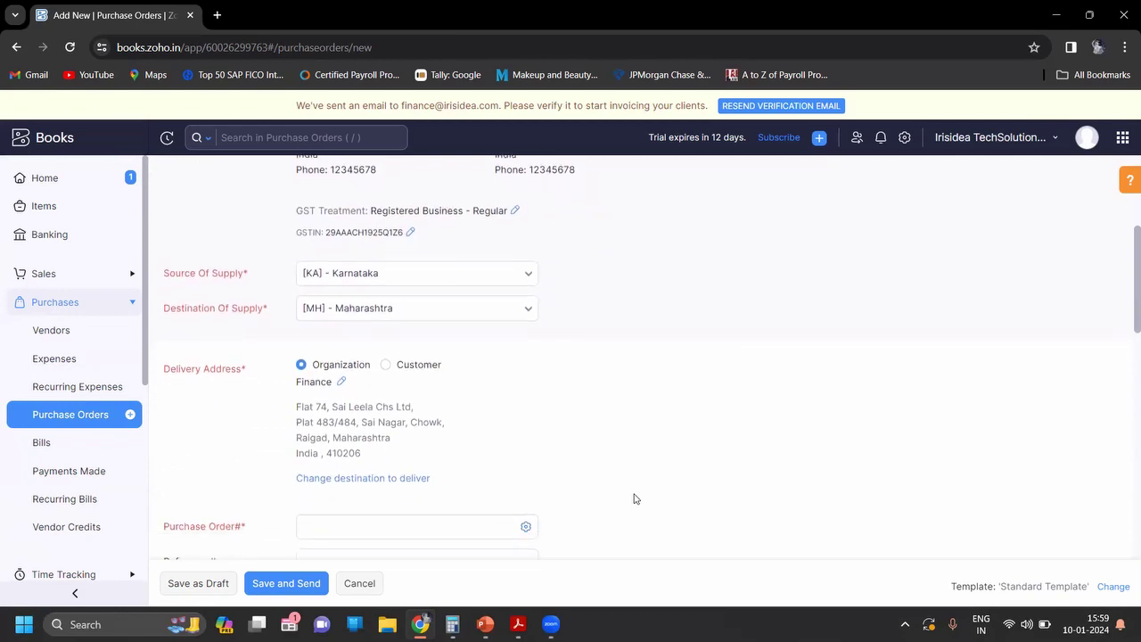
{"action": "scroll", "coordinate": [635, 498], "scroll_direction": "down", "scroll_amount": 1}
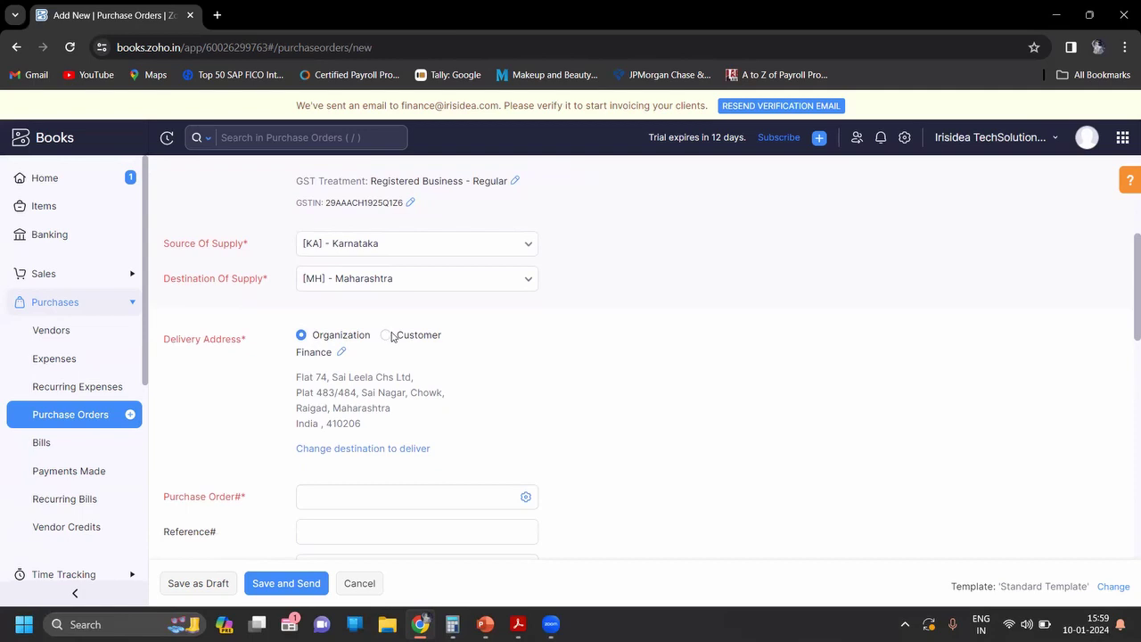
{"action": "scroll", "coordinate": [564, 452], "scroll_direction": "down", "scroll_amount": 2}
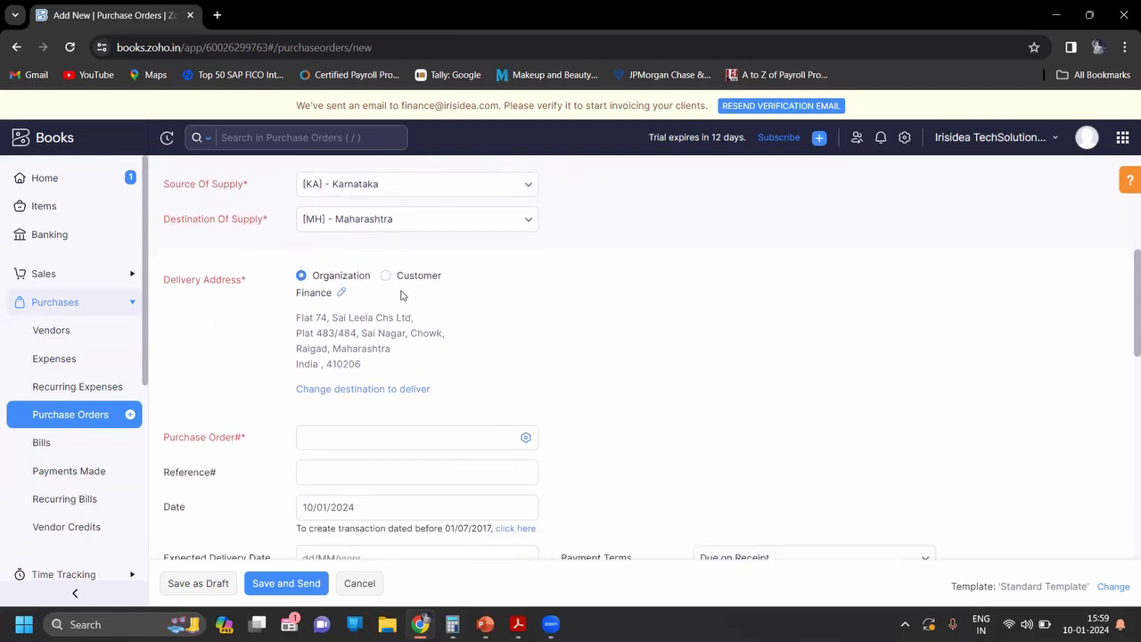
Step: Keep the Organization delivery address and begin entering purchase order number 2022-23-01
{"action": "left_click", "coordinate": [385, 277]}
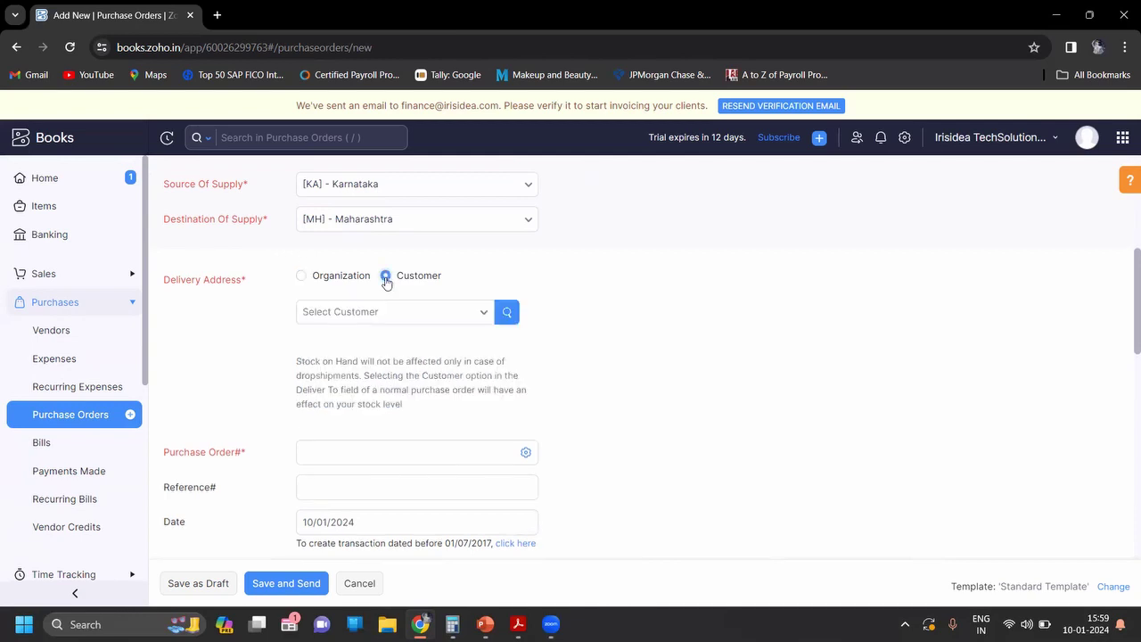
{"action": "left_click", "coordinate": [301, 275]}
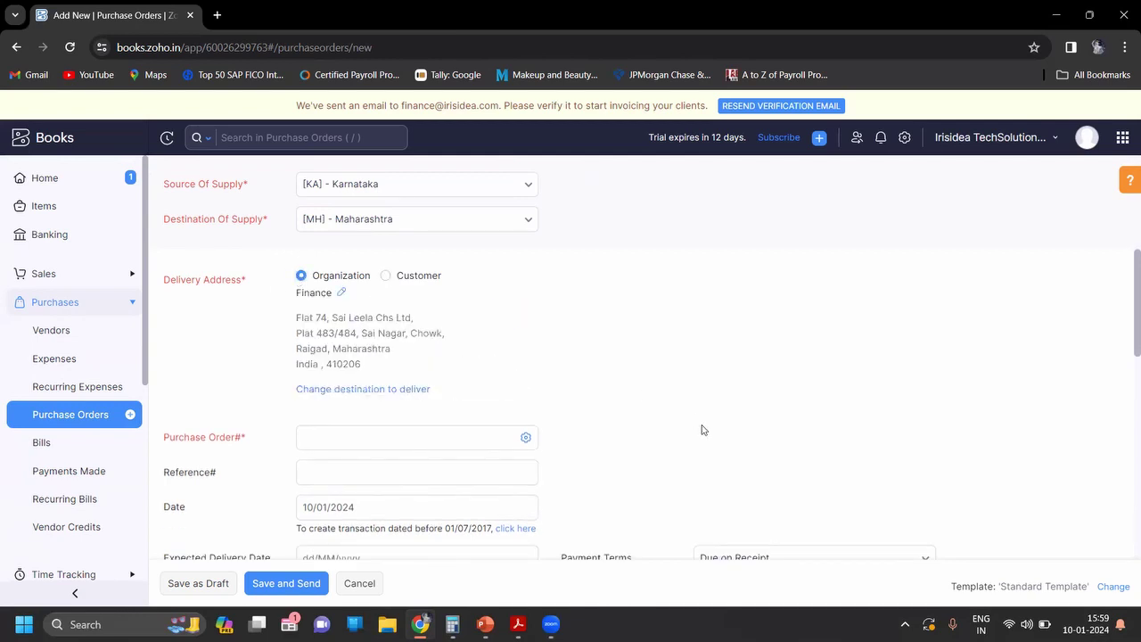
{"action": "scroll", "coordinate": [701, 430], "scroll_direction": "down", "scroll_amount": 3}
{"action": "left_click", "coordinate": [406, 309]}
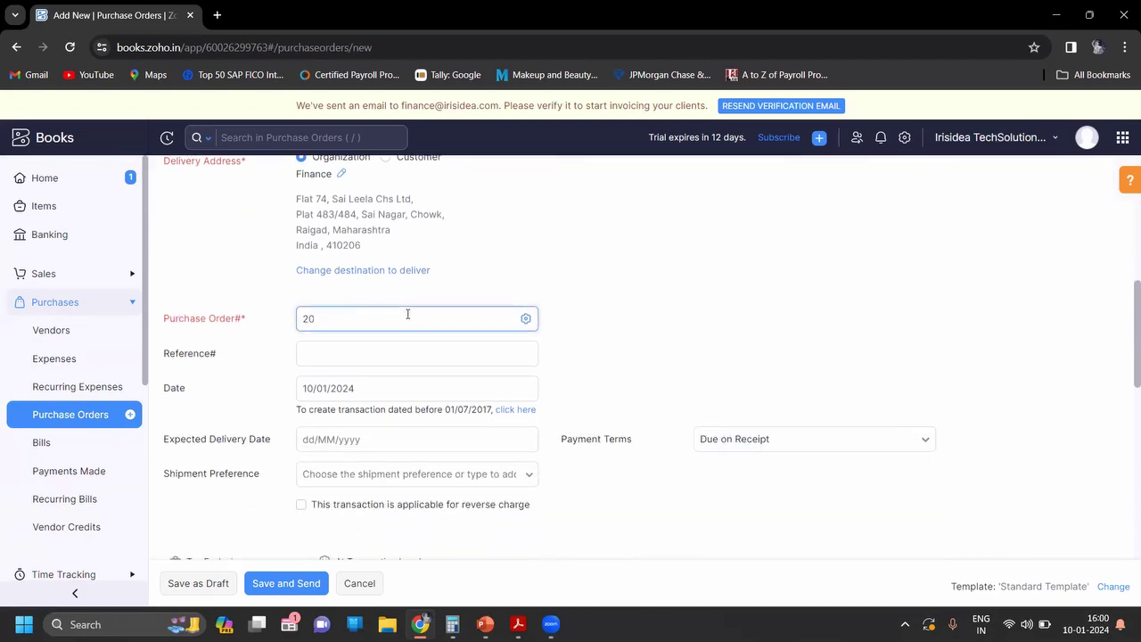
{"action": "key", "text": "alt+Tab"}
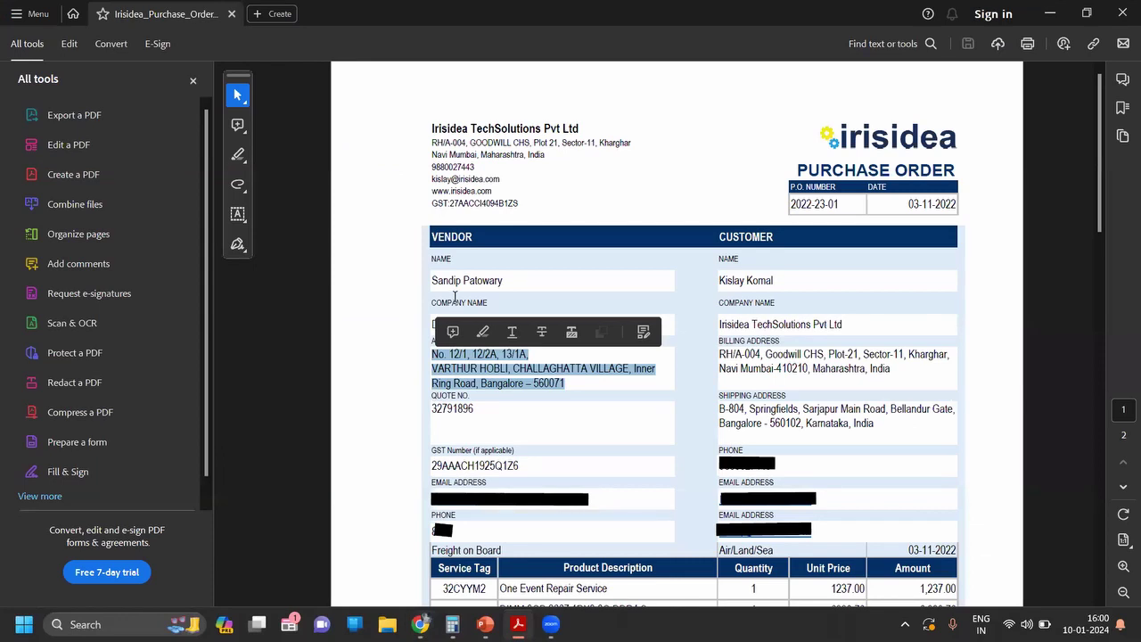
{"action": "key", "text": "alt+Tab"}
{"action": "type", "text": "20"}
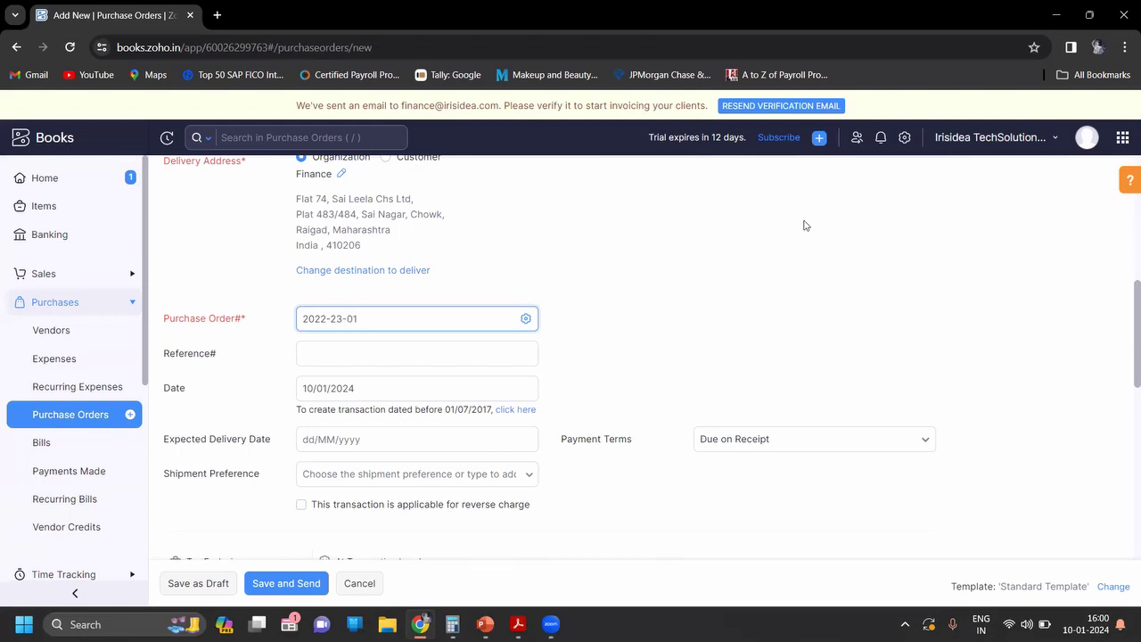
Step: Set the expected delivery date to 16/01/2024
{"action": "left_click", "coordinate": [626, 383]}
{"action": "scroll", "coordinate": [626, 384], "scroll_direction": "down", "scroll_amount": 1}
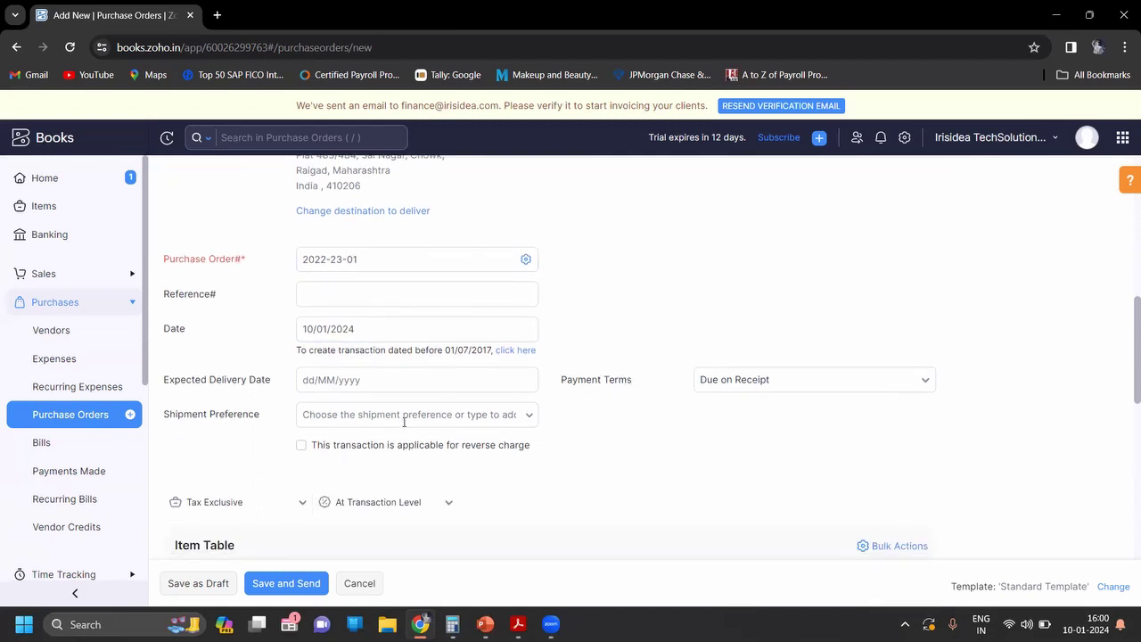
{"action": "left_click", "coordinate": [396, 387]}
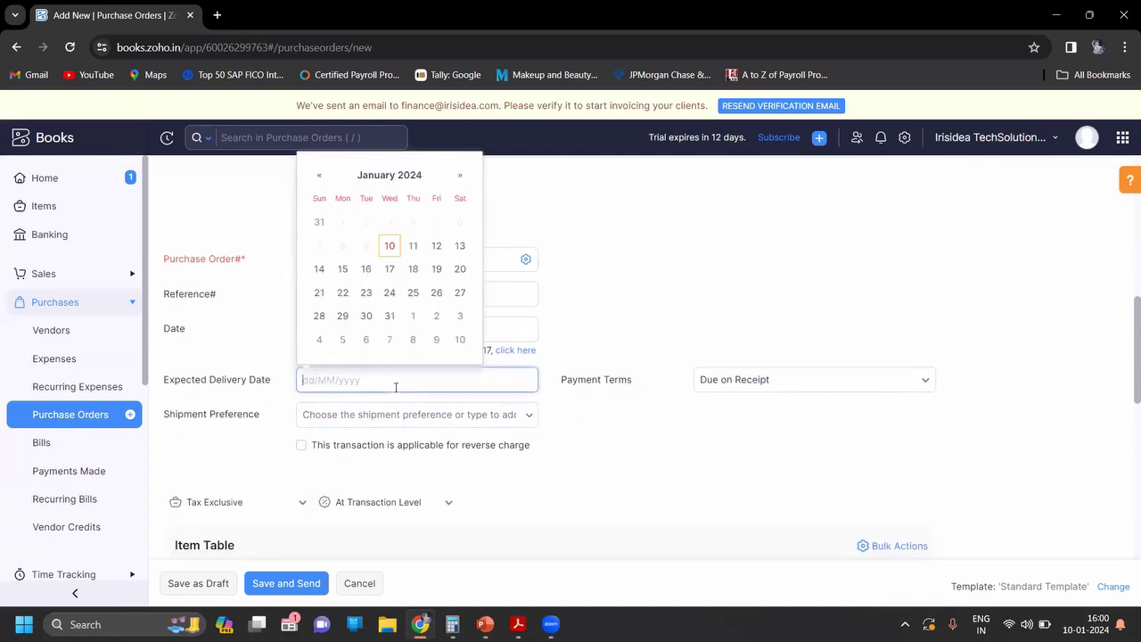
{"action": "left_click", "coordinate": [366, 269]}
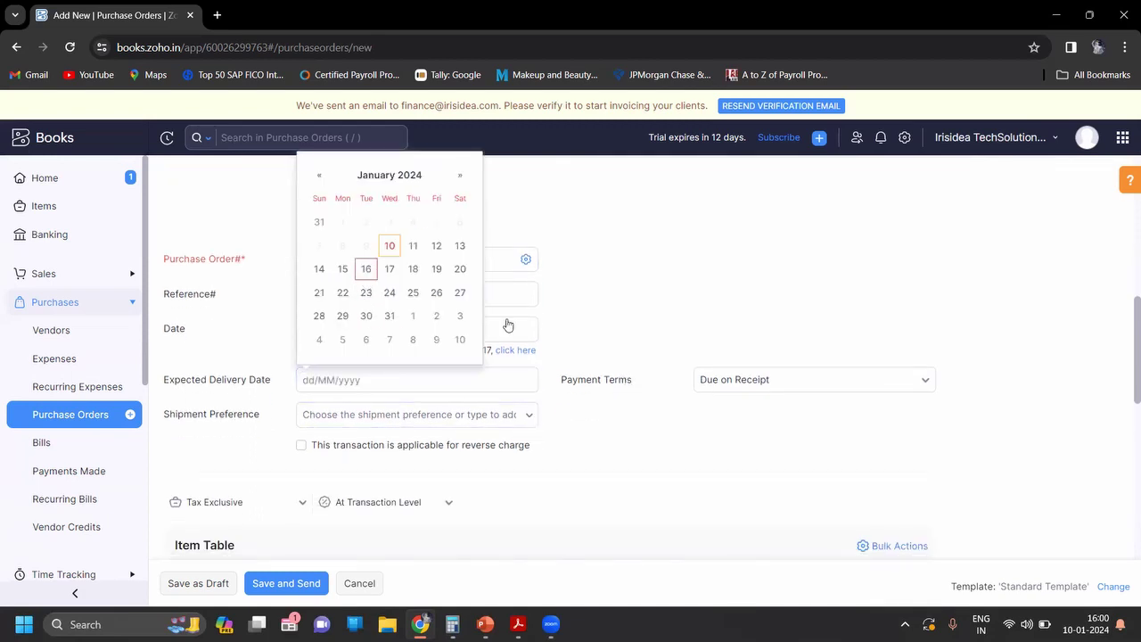
Step: Choose Net 15 as the payment terms
{"action": "left_click", "coordinate": [728, 384]}
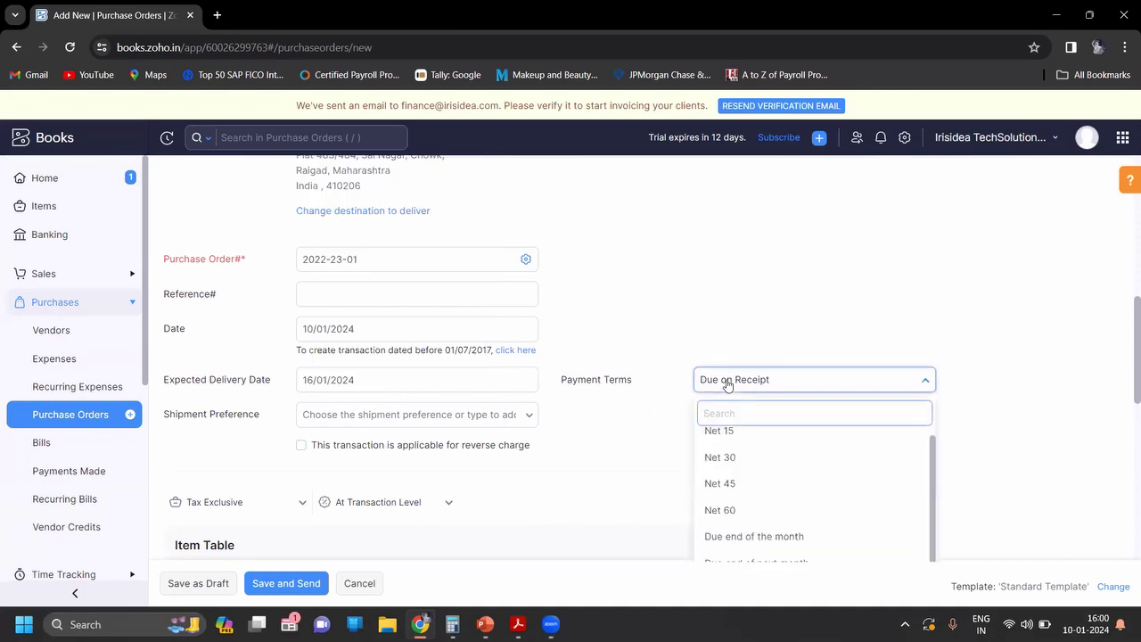
{"action": "type", "text": "1"}
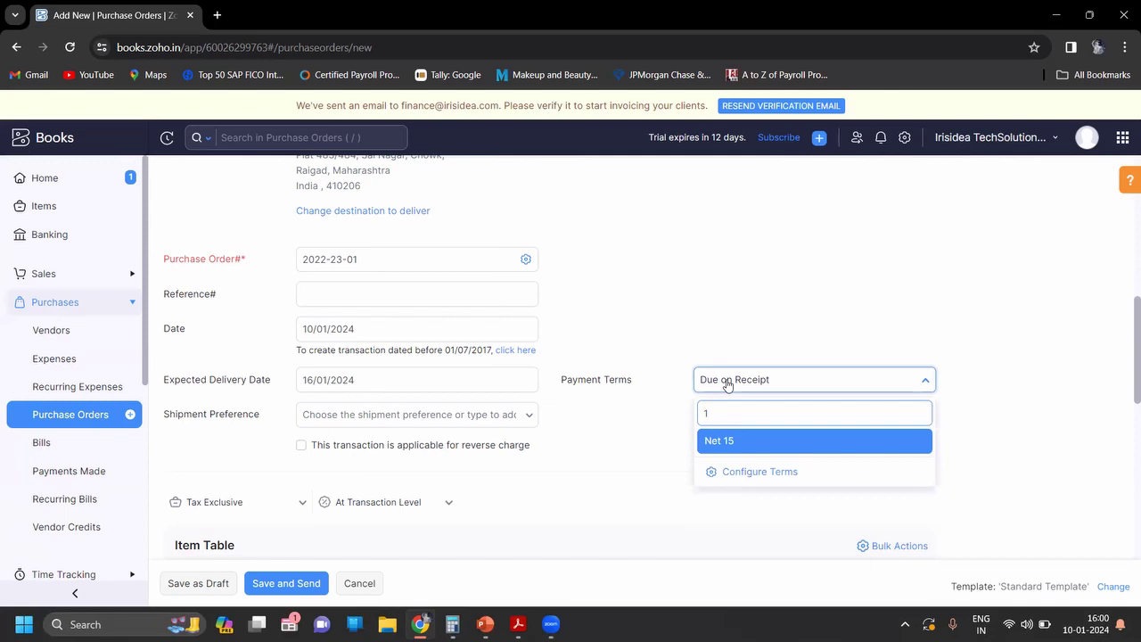
{"action": "key", "text": "Return"}
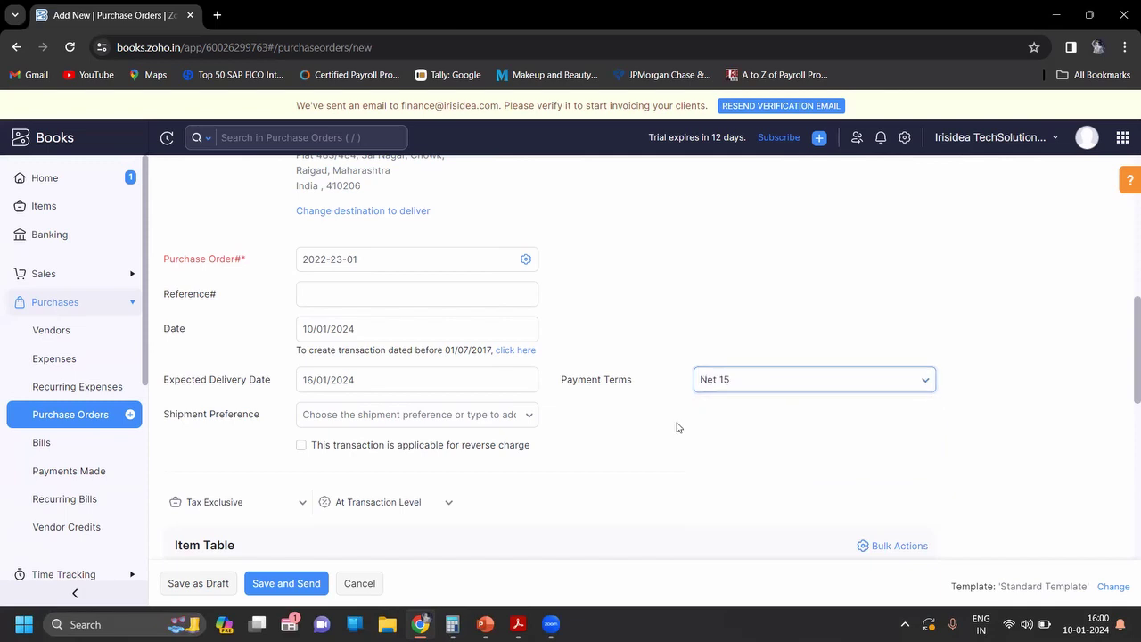
{"action": "scroll", "coordinate": [675, 425], "scroll_direction": "down", "scroll_amount": 2}
{"action": "left_click", "coordinate": [412, 430]}
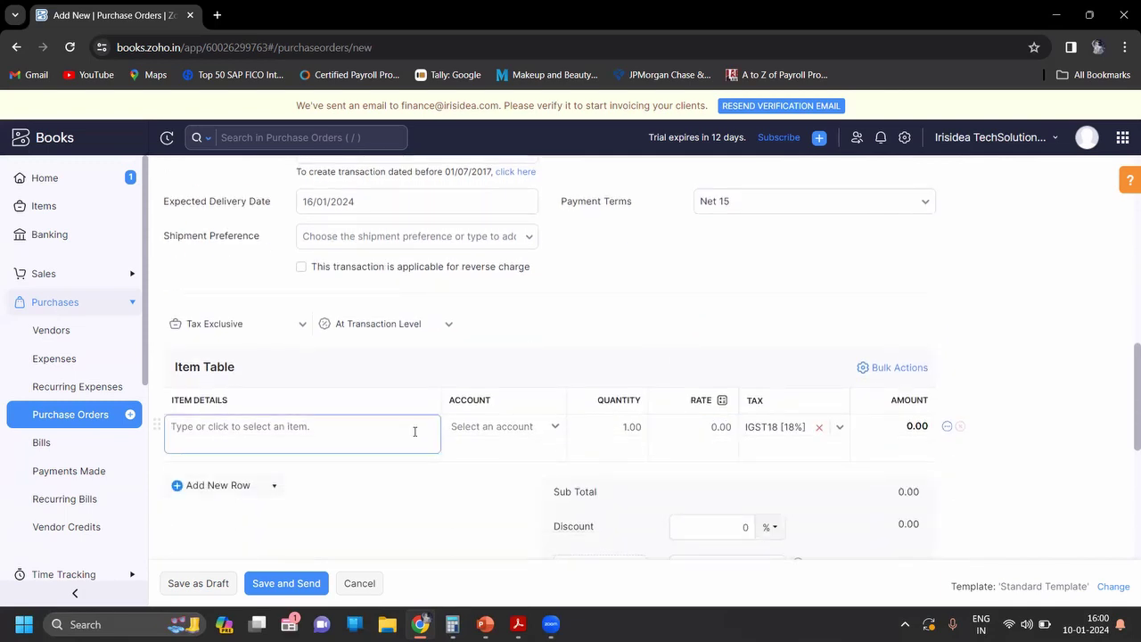
Step: Copy 'One Event Repair Service' from the PDF item table and focus the first line's item details
{"action": "key", "text": "alt+Tab"}
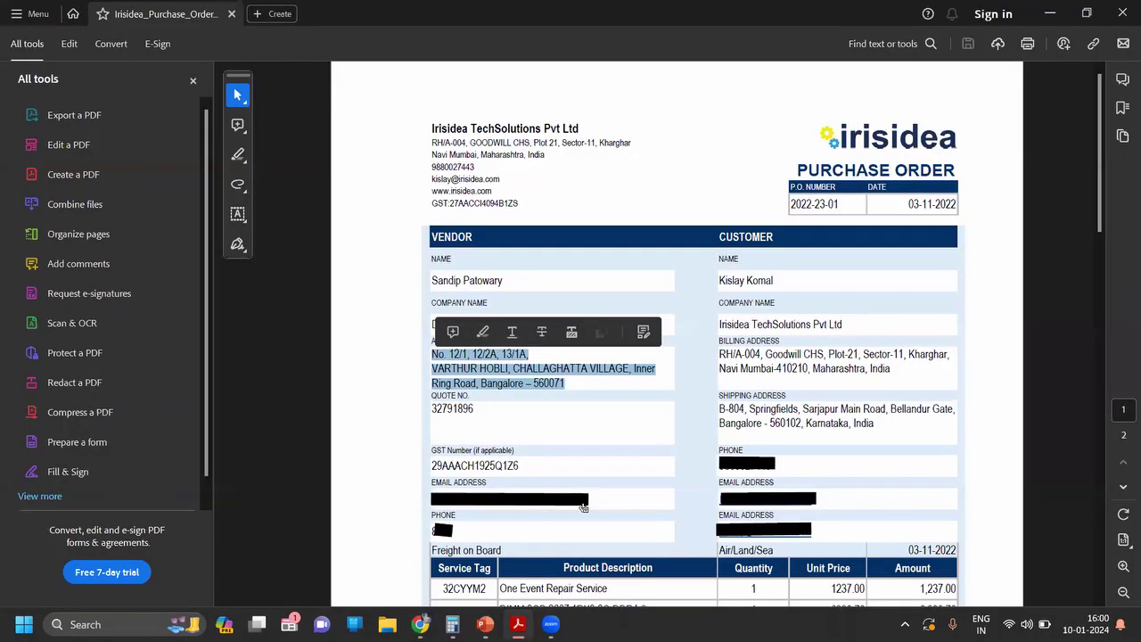
{"action": "left_click", "coordinate": [583, 506]}
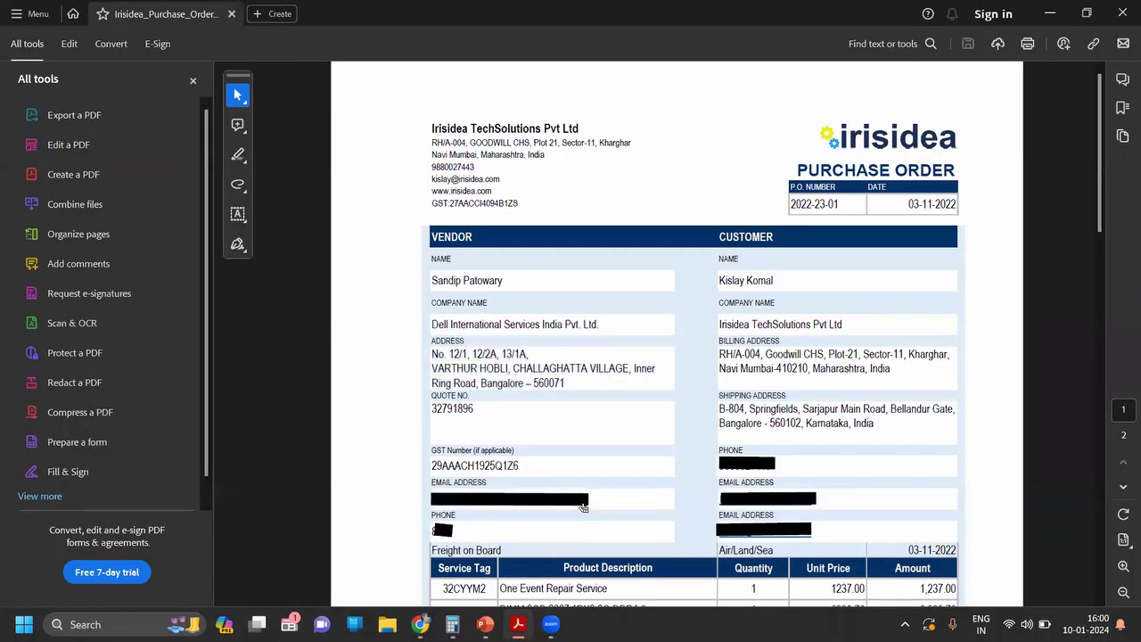
{"action": "scroll", "coordinate": [972, 489], "scroll_direction": "down", "scroll_amount": 2}
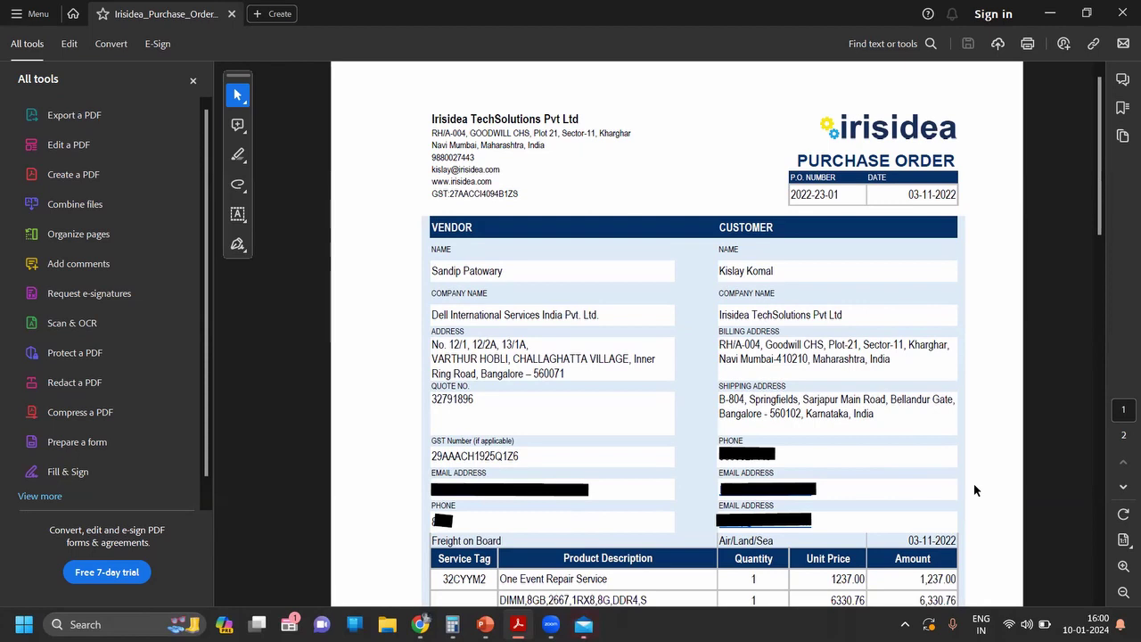
{"action": "scroll", "coordinate": [974, 489], "scroll_direction": "down", "scroll_amount": 1}
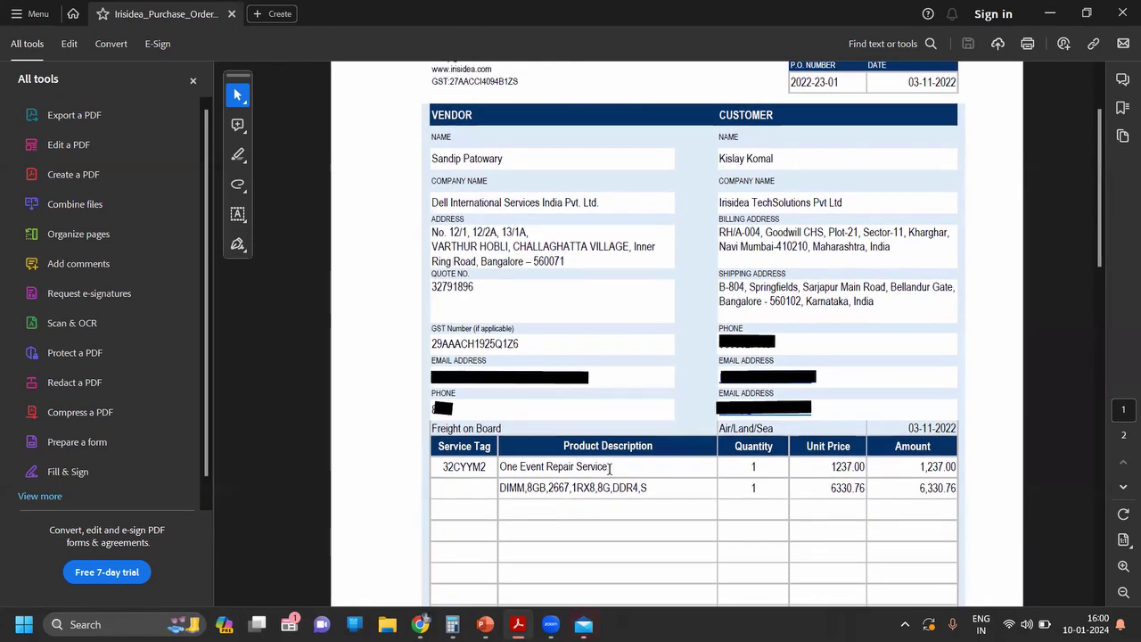
{"action": "left_click_drag", "start_coordinate": [610, 467], "coordinate": [500, 467]}
{"action": "key", "text": "ctrl+c"}
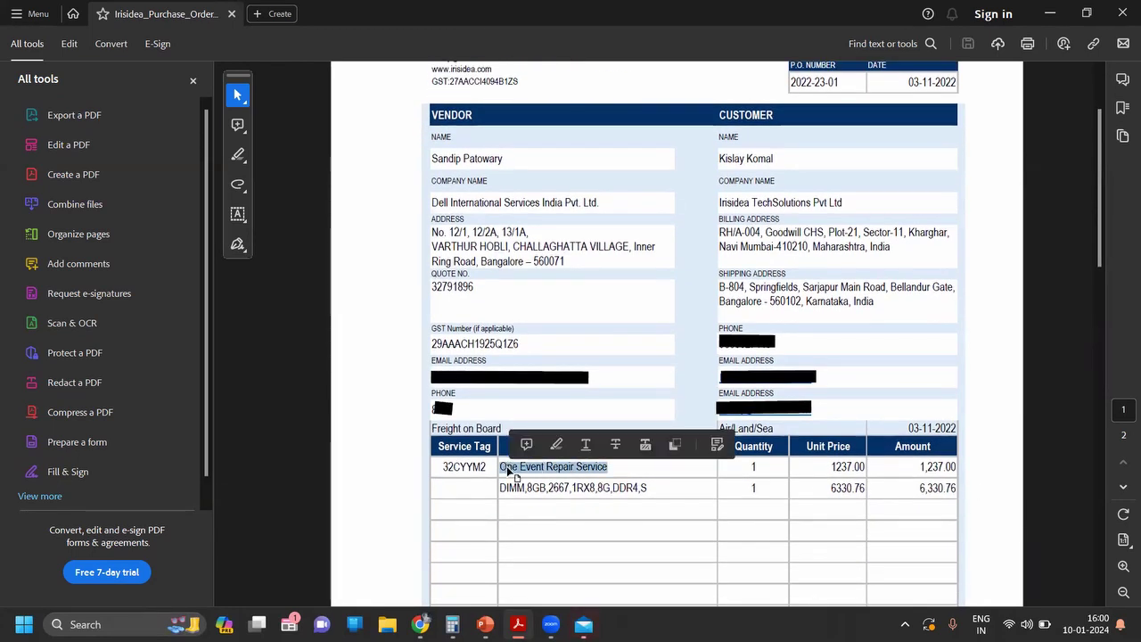
{"action": "key", "text": "alt+Tab"}
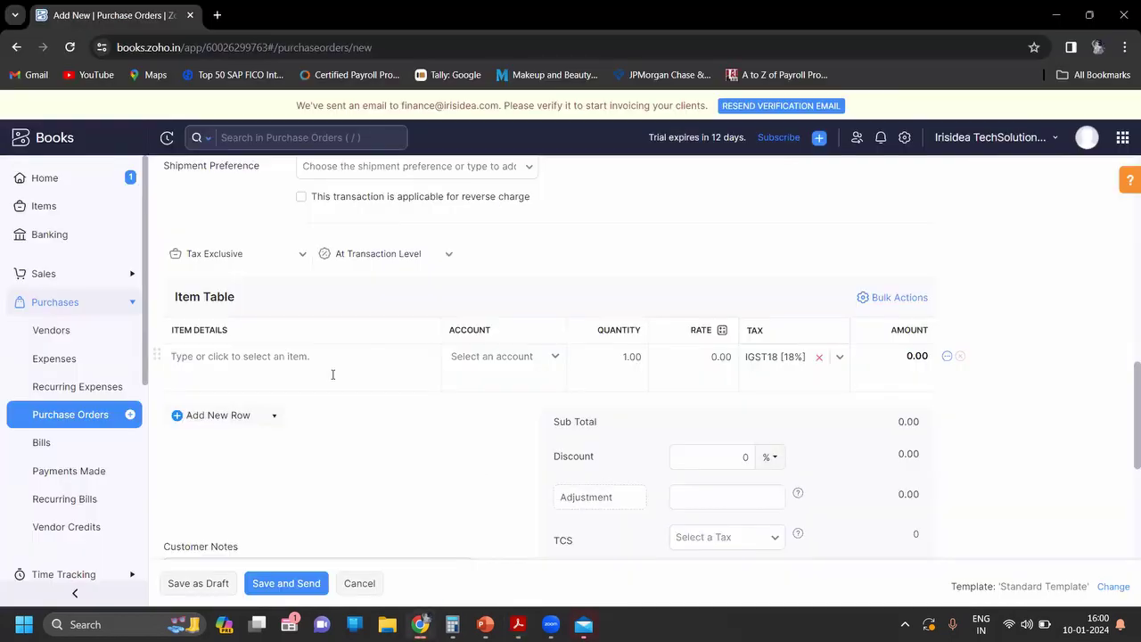
{"action": "left_click", "coordinate": [327, 362]}
Step: Paste 'One Event Repair Service' into the first line and start adding it as a new item
{"action": "key", "text": "ctrl+v"}
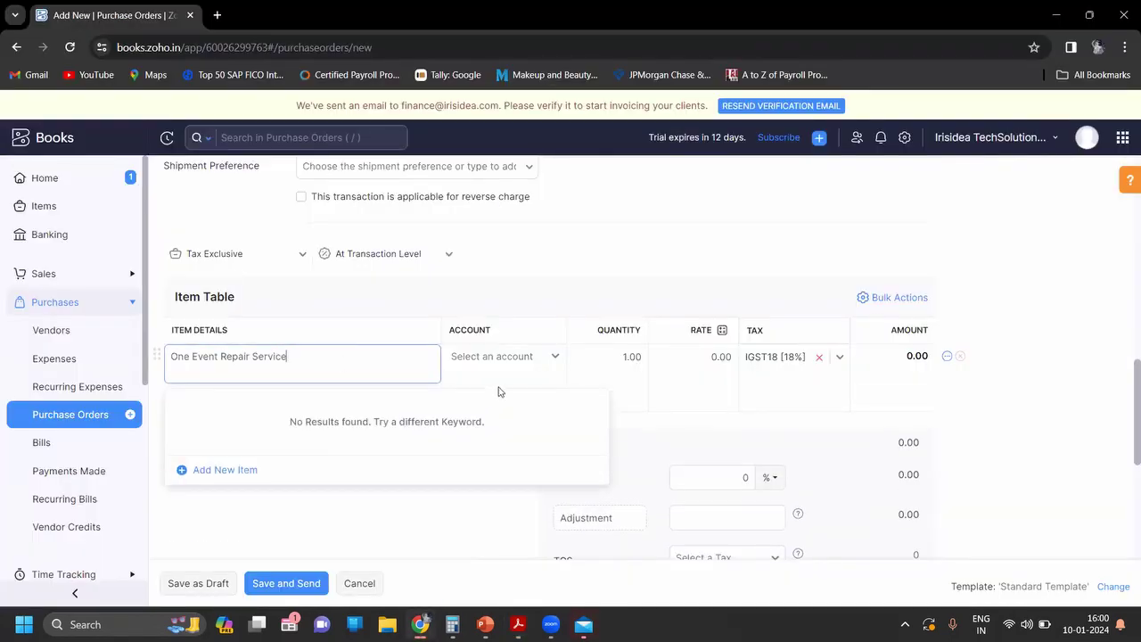
{"action": "left_click", "coordinate": [615, 365]}
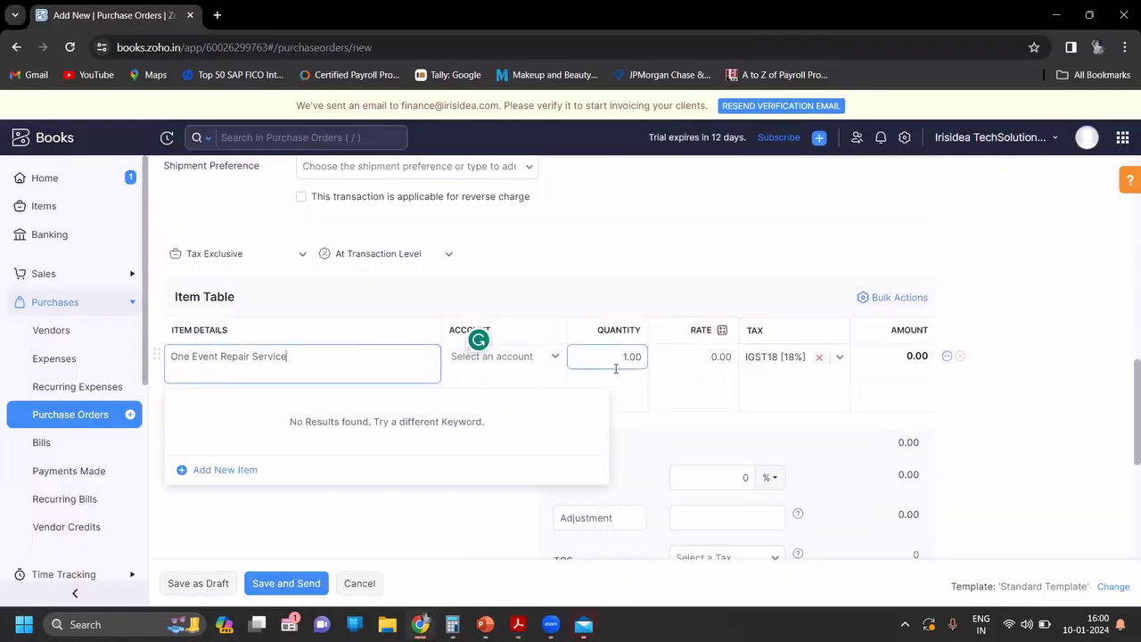
{"action": "left_click", "coordinate": [239, 470]}
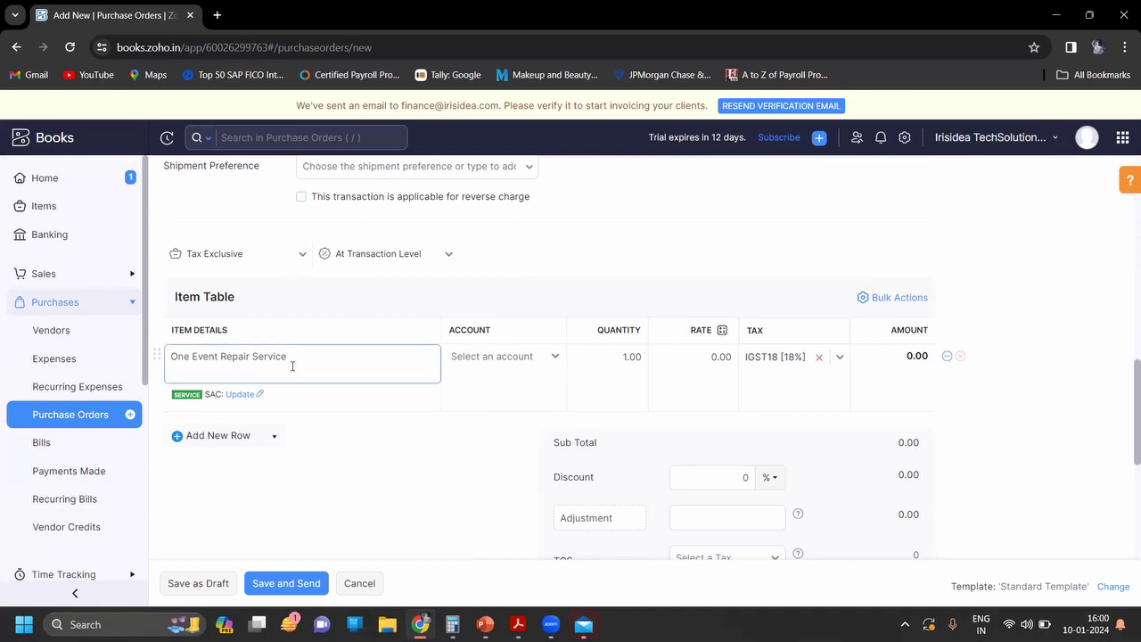
{"action": "left_click", "coordinate": [291, 365]}
{"action": "left_click", "coordinate": [227, 472]}
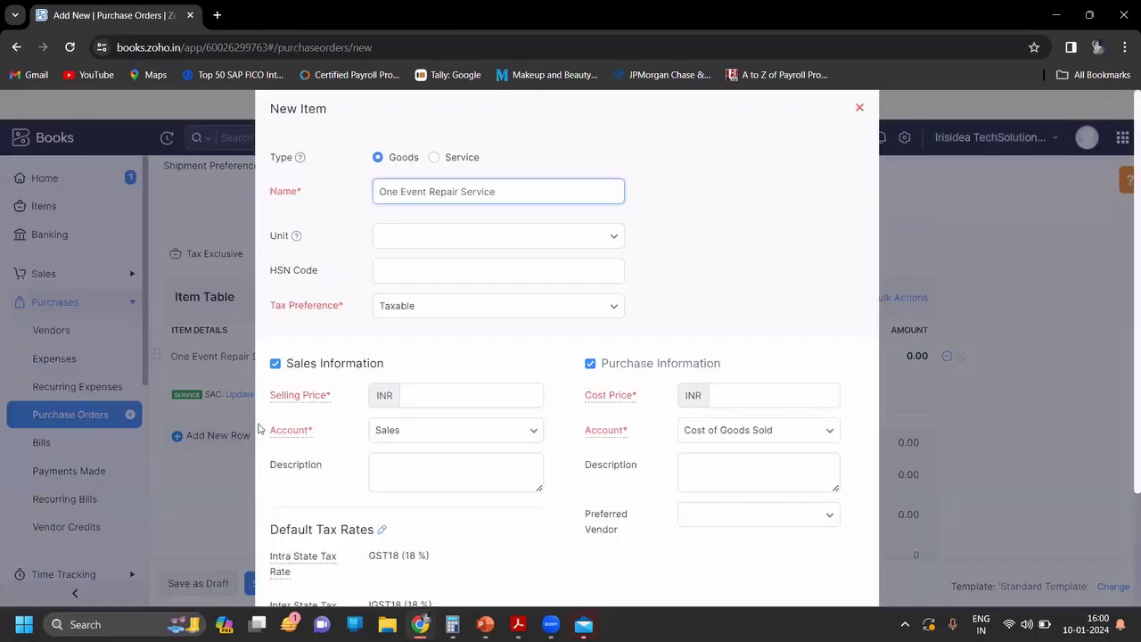
Step: Mark the new item as a service, leaving the SAC code empty
{"action": "left_click", "coordinate": [435, 158]}
{"action": "left_click", "coordinate": [435, 158]}
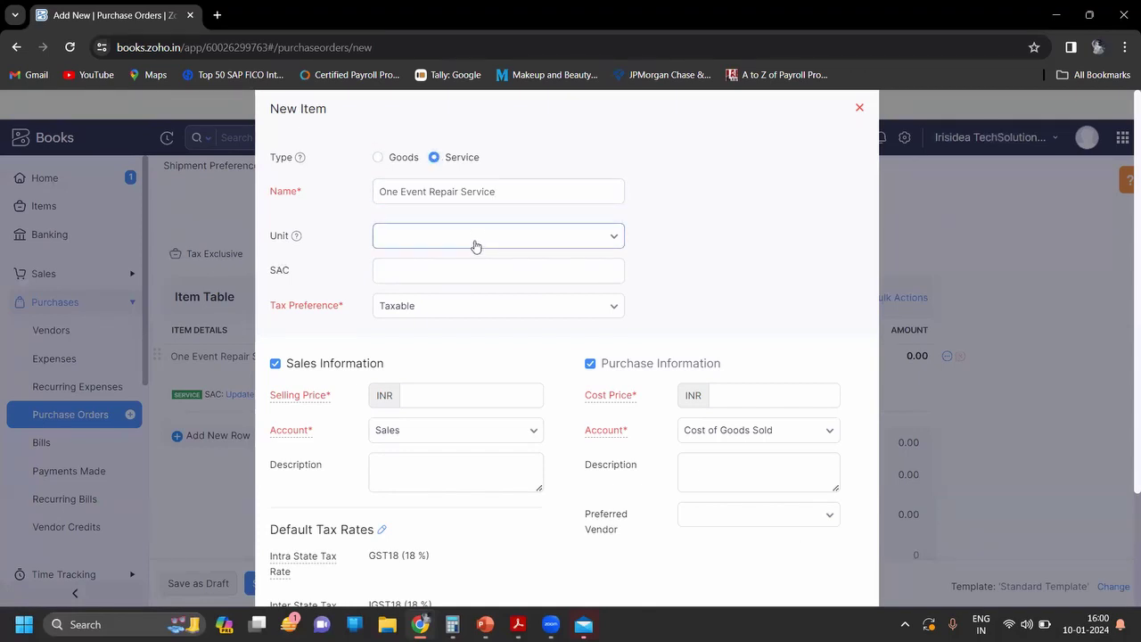
{"action": "left_click", "coordinate": [496, 276]}
{"action": "key", "text": "alt+Tab"}
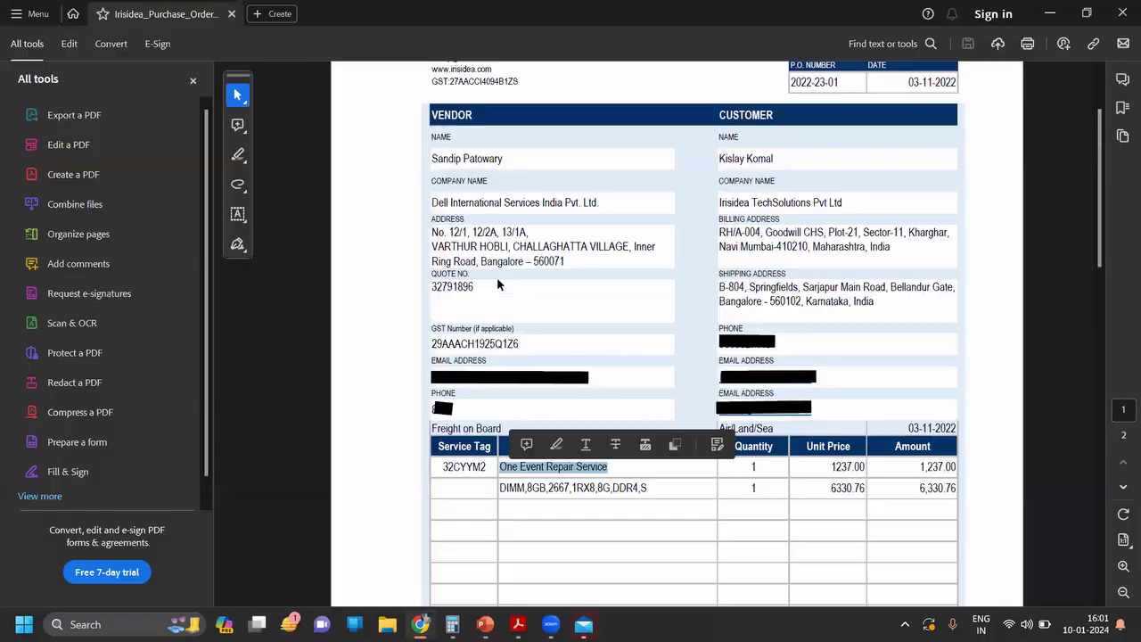
{"action": "left_click", "coordinate": [497, 284]}
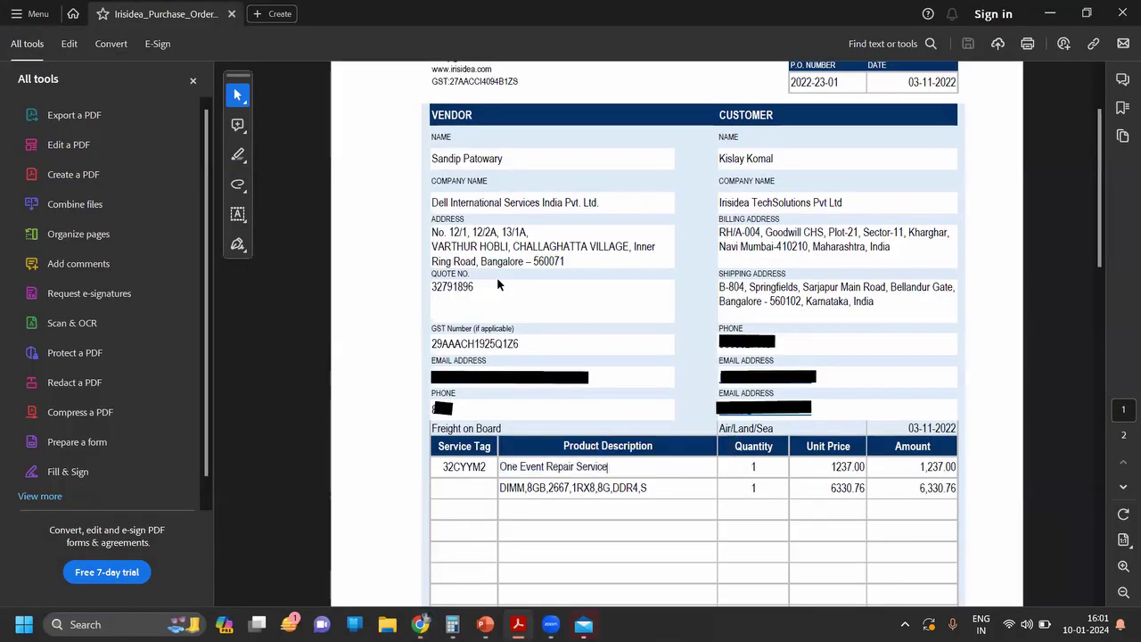
{"action": "key", "text": "alt+Tab"}
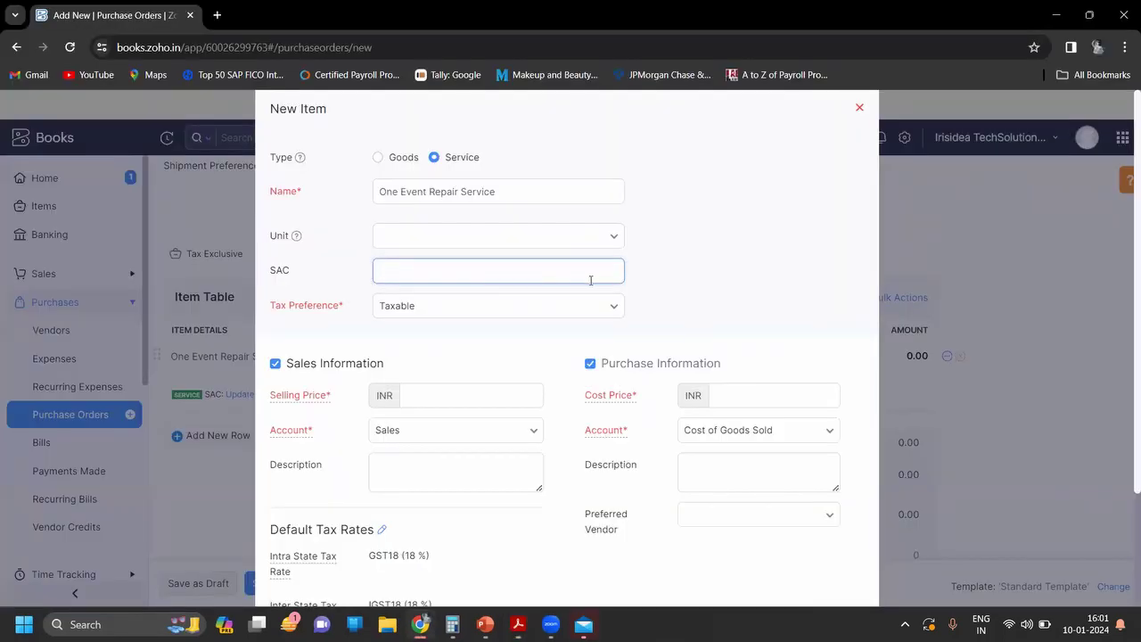
{"action": "left_click", "coordinate": [727, 283]}
Step: Make the item purchase-only with cost price 1237, save it, and add a second order line
{"action": "scroll", "coordinate": [726, 283], "scroll_direction": "down", "scroll_amount": 3}
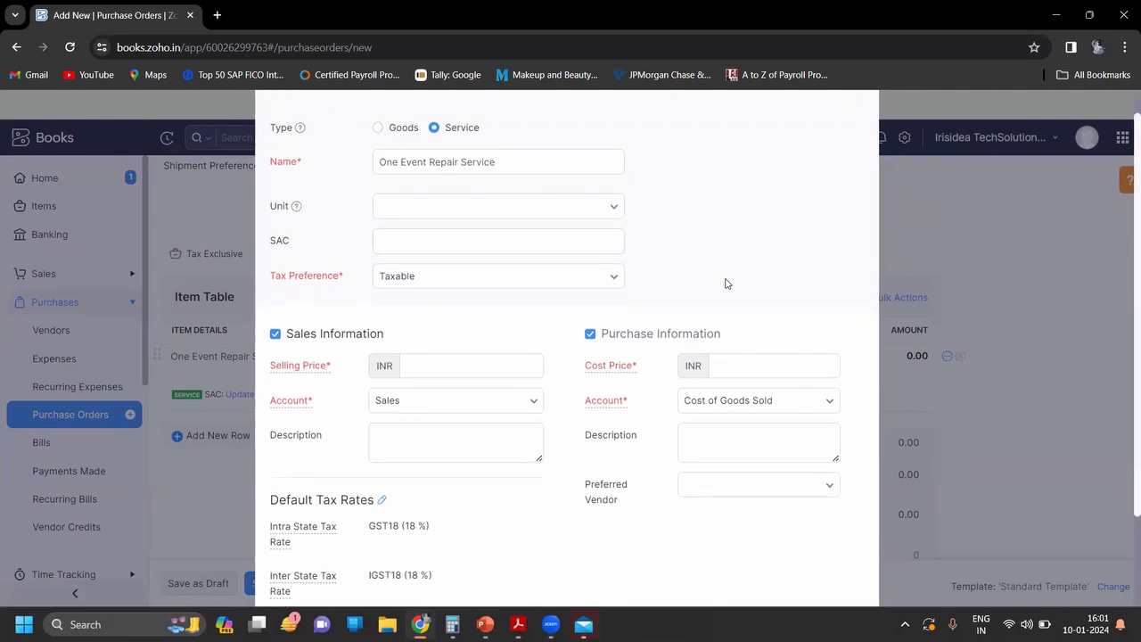
{"action": "left_click", "coordinate": [490, 253]}
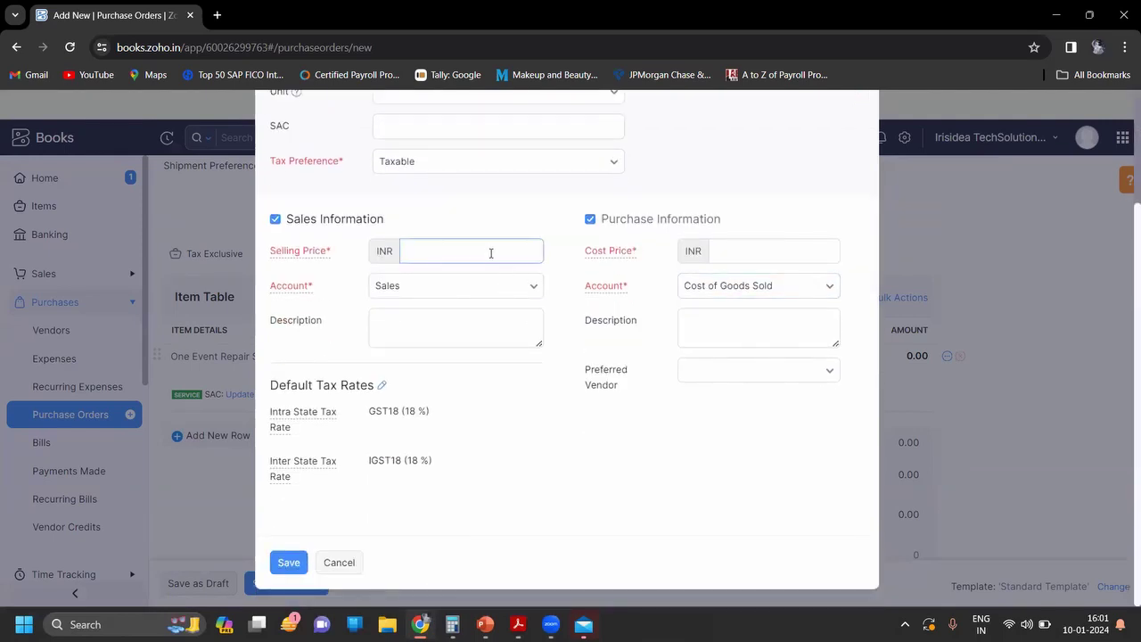
{"action": "left_click", "coordinate": [588, 218]}
{"action": "left_click", "coordinate": [274, 219]}
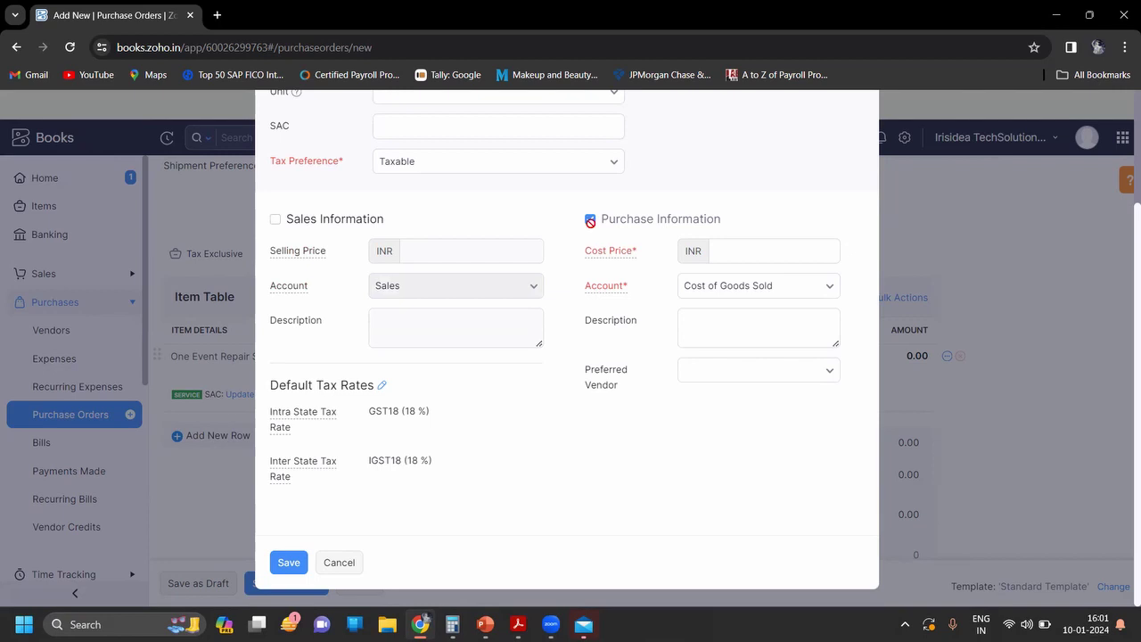
{"action": "left_click", "coordinate": [763, 252]}
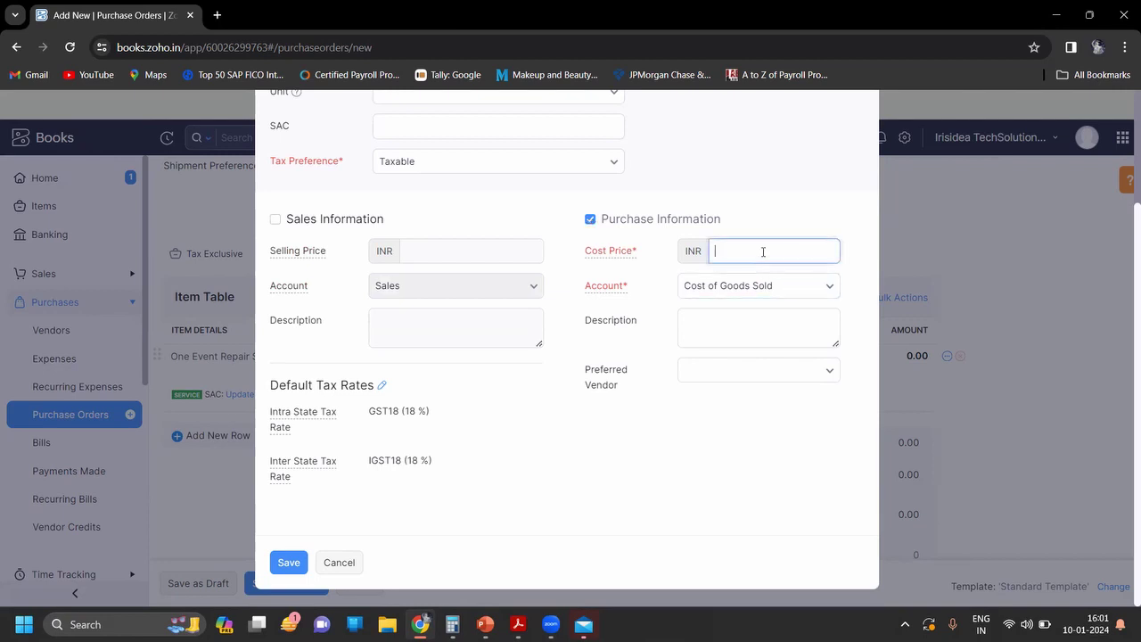
{"action": "key", "text": "alt+Tab"}
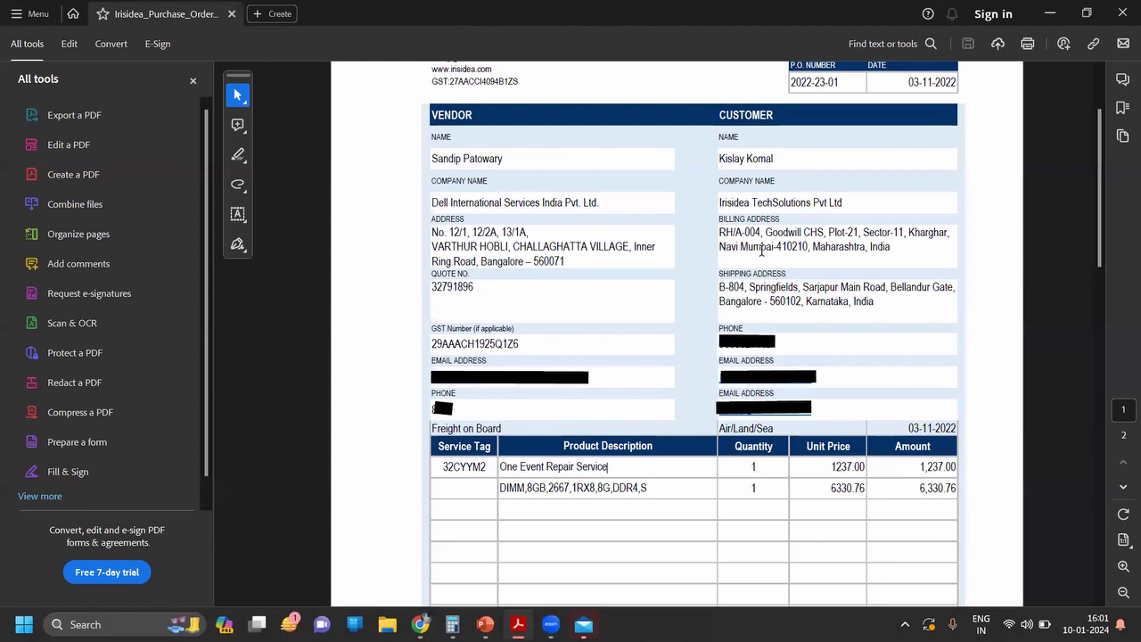
{"action": "key", "text": "alt+Tab"}
{"action": "type", "text": "1237"}
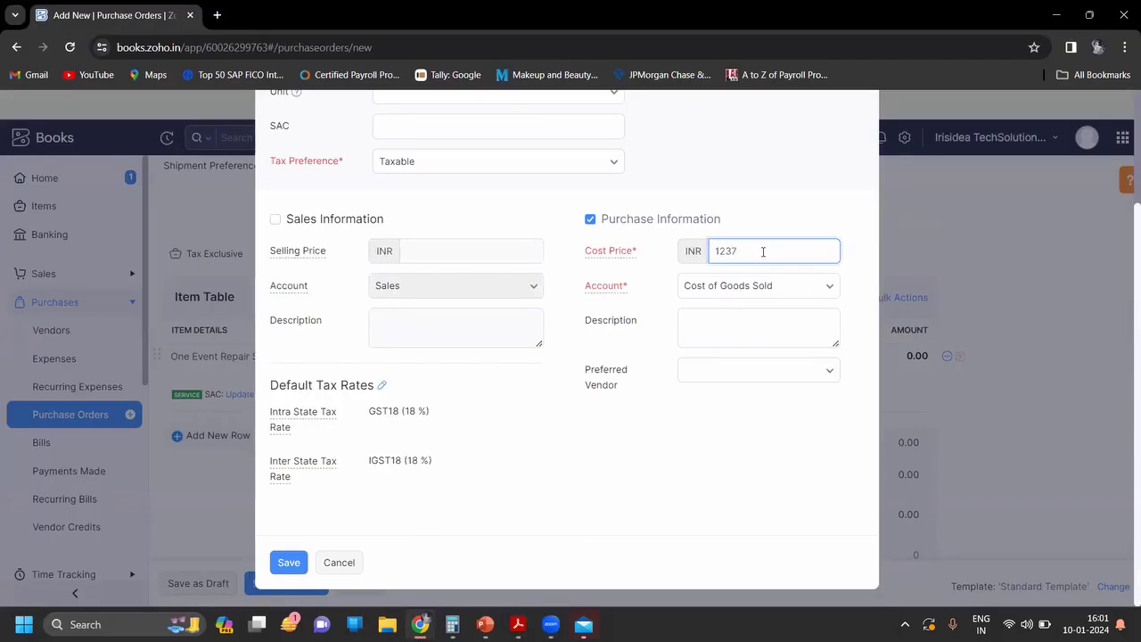
{"action": "key", "text": "alt+Tab"}
{"action": "key", "text": "alt+Tab"}
{"action": "left_click", "coordinate": [297, 571]}
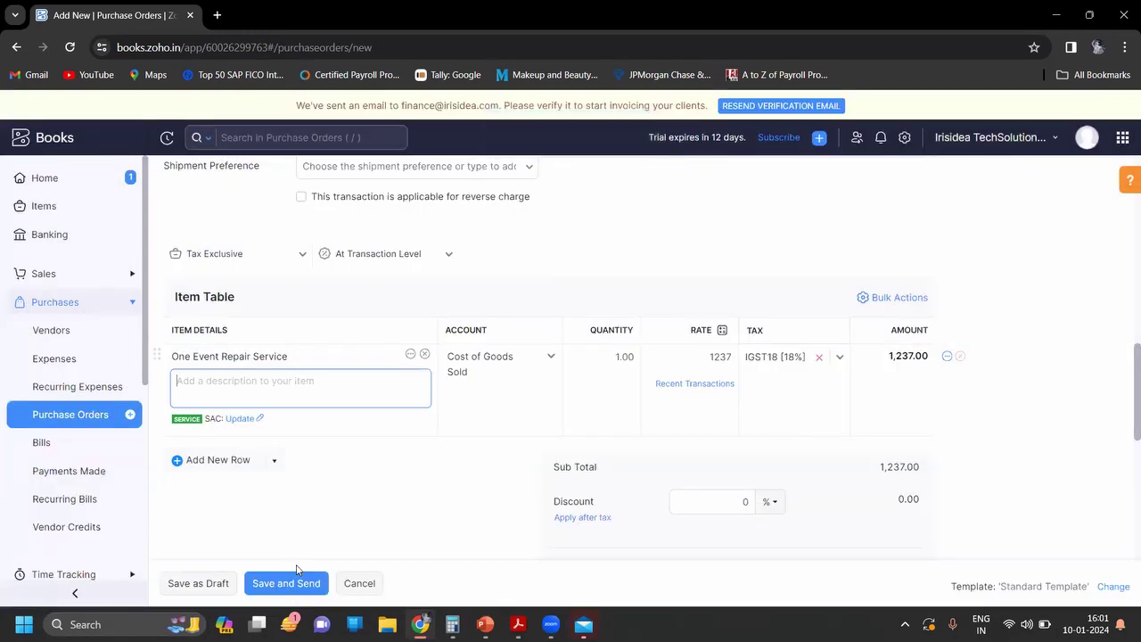
{"action": "left_click", "coordinate": [218, 459]}
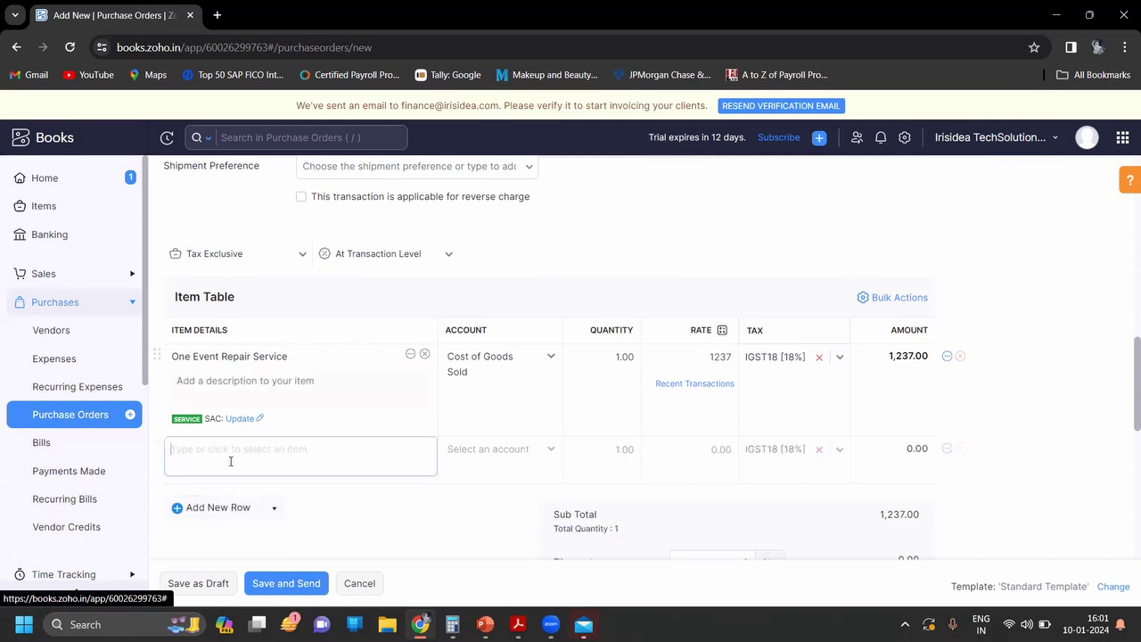
Step: Copy 'DIMM,8GB,2667,1RX8,8G,DDR4,S' from the PDF into the second line's item details
{"action": "key", "text": "alt+Tab"}
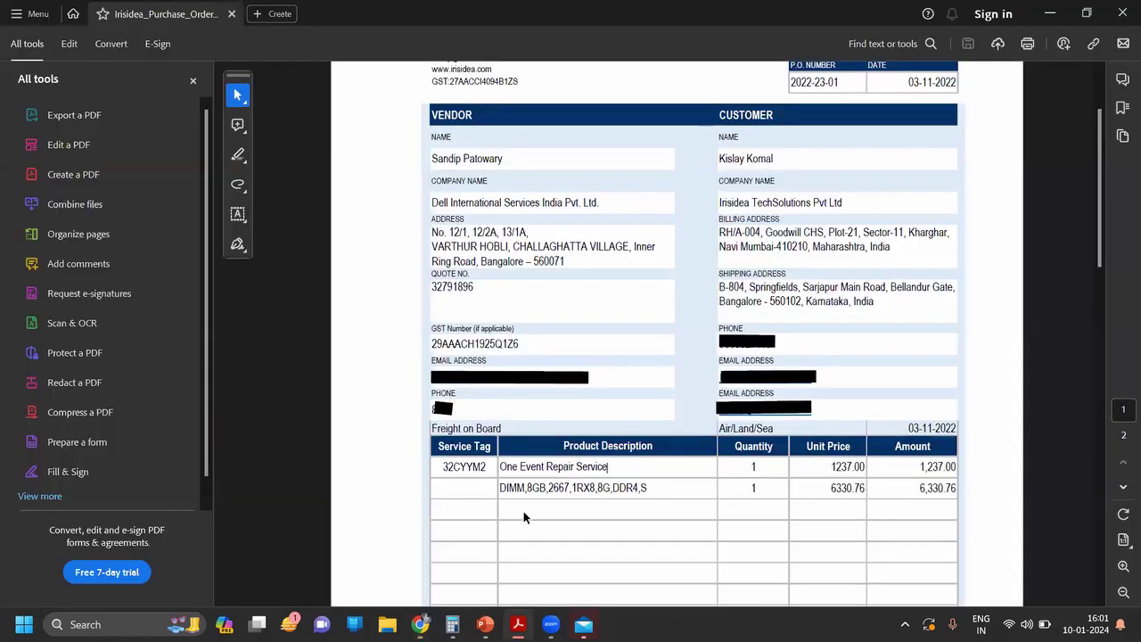
{"action": "mouse_move", "coordinate": [647, 492]}
{"action": "left_mouse_down"}
{"action": "mouse_move", "coordinate": [501, 468]}
{"action": "mouse_move", "coordinate": [501, 491]}
{"action": "left_mouse_up"}
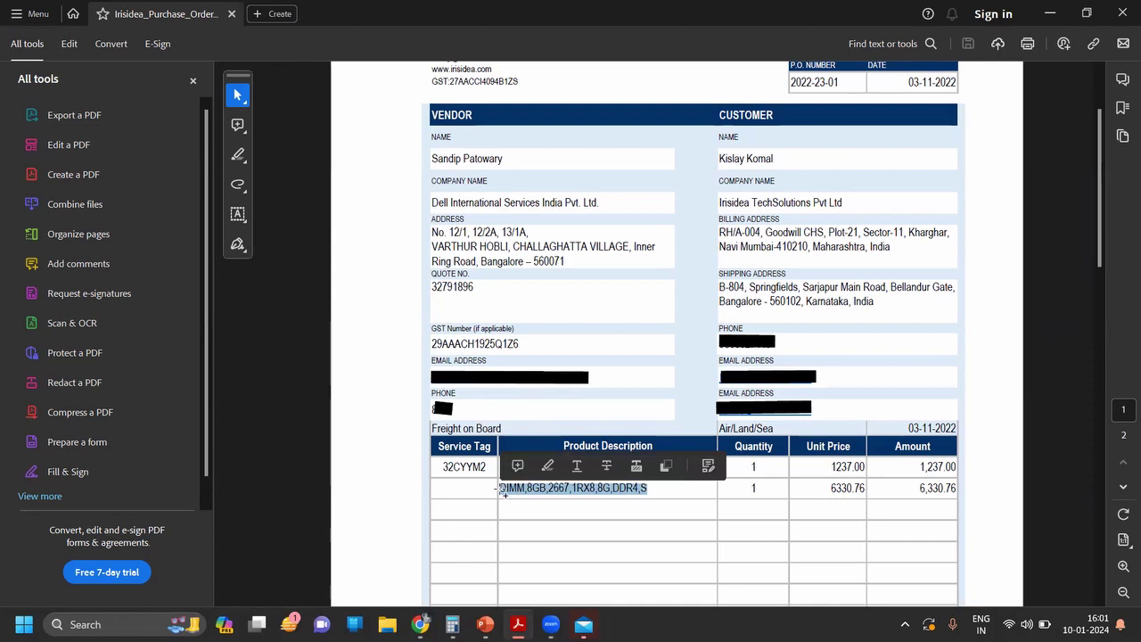
{"action": "key", "text": "ctrl+c"}
{"action": "key", "text": "alt+Tab"}
{"action": "key", "text": "ctrl+v"}
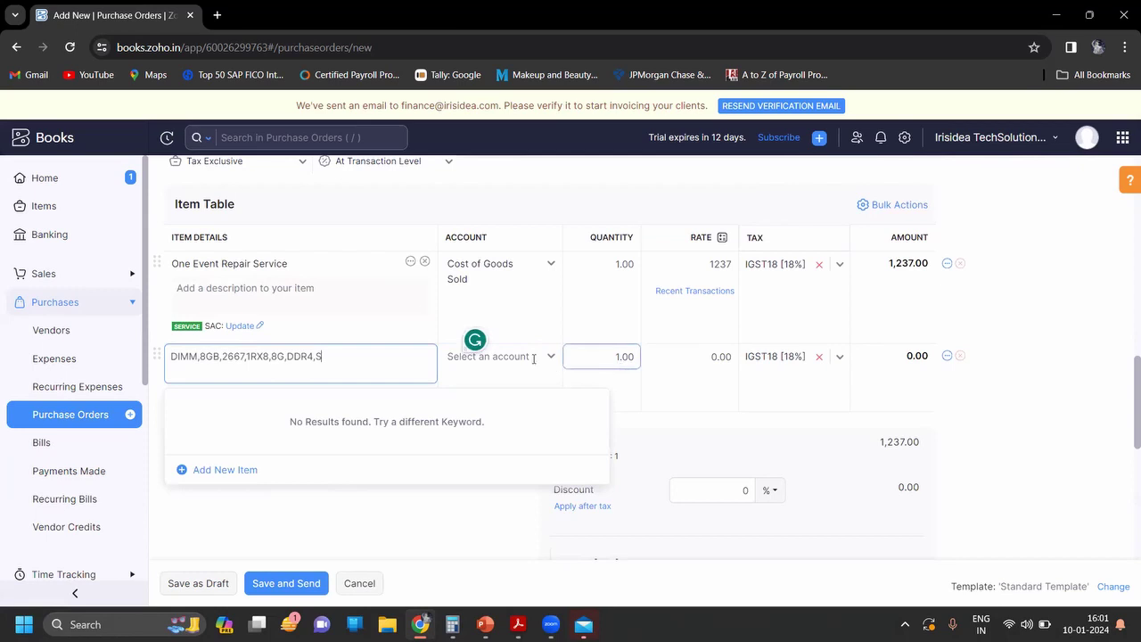
Step: Set the DIMM line's account to Cost of Goods Sold
{"action": "left_click", "coordinate": [503, 356]}
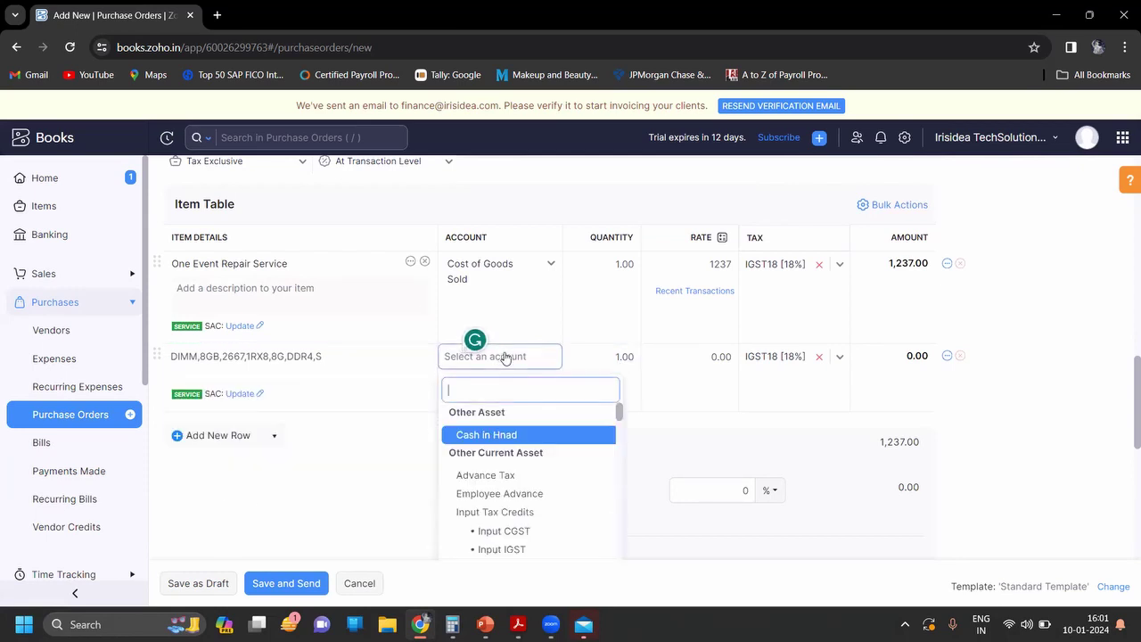
{"action": "type", "text": "cost"}
{"action": "left_click", "coordinate": [504, 435]}
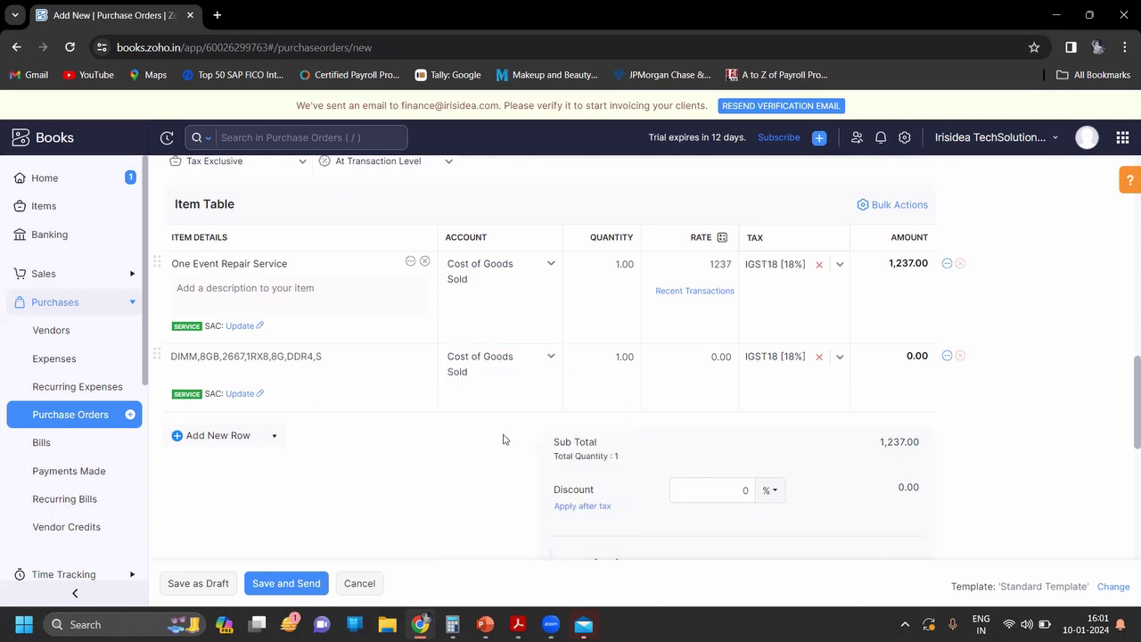
Step: Enter 6330.76 as the DIMM line's rate, bringing the sub total to 7,567.76
{"action": "left_click", "coordinate": [731, 358]}
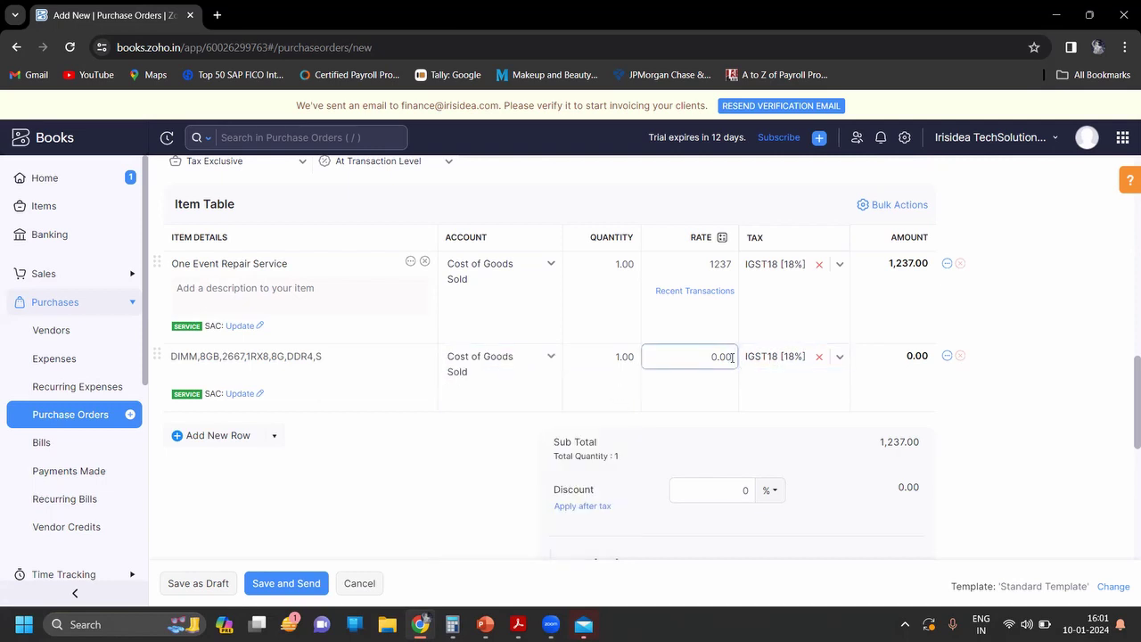
{"action": "key", "text": "alt+Tab"}
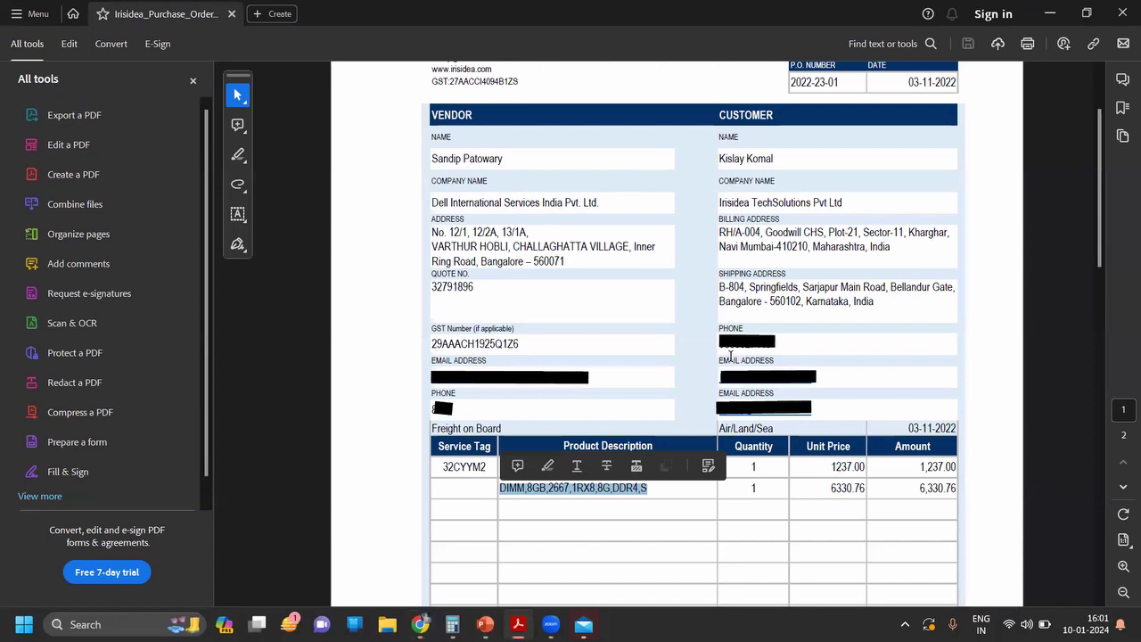
{"action": "key", "text": "alt+Tab"}
{"action": "left_click", "coordinate": [732, 358]}
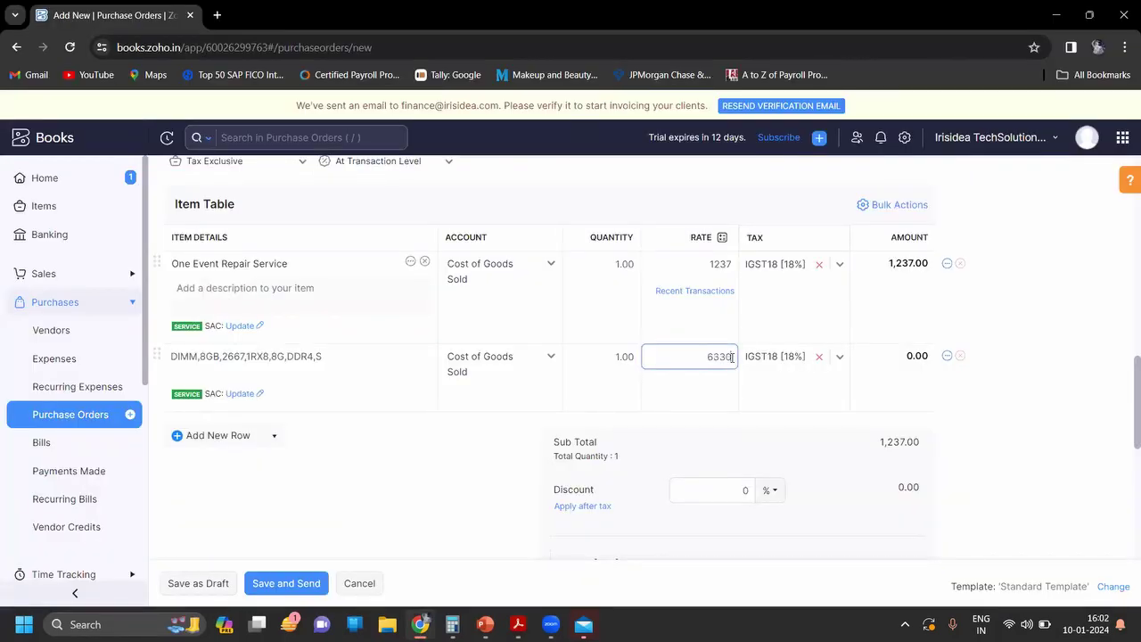
{"action": "key", "text": "alt+Tab"}
{"action": "key", "text": "alt+Tab"}
{"action": "type", "text": "6330.76"}
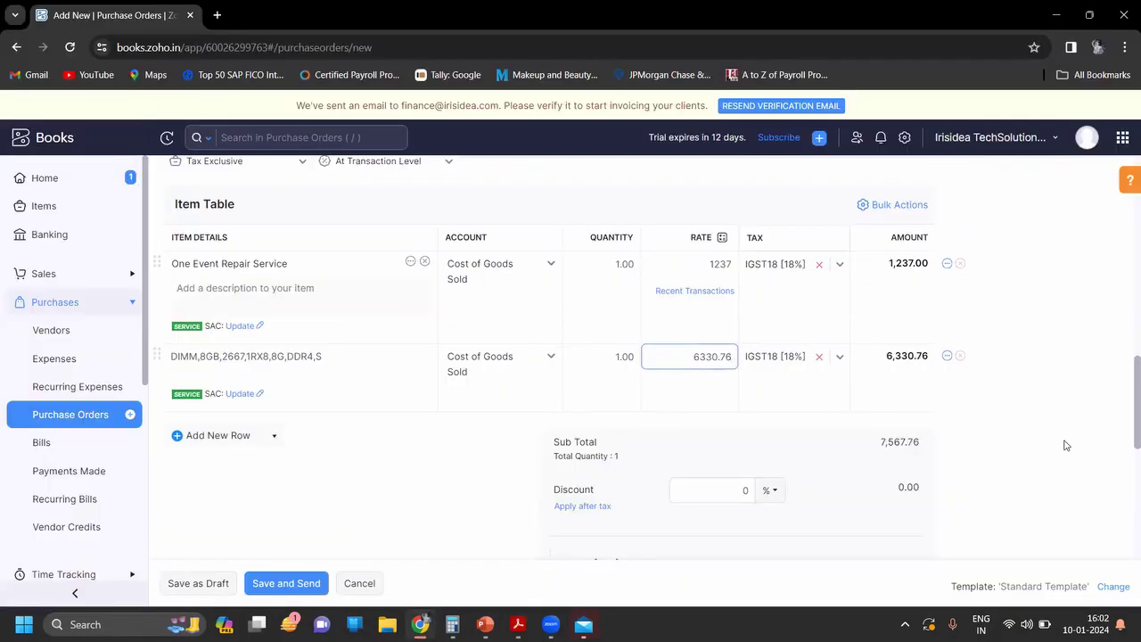
{"action": "scroll", "coordinate": [1064, 442], "scroll_direction": "down", "scroll_amount": 3}
{"action": "left_click", "coordinate": [710, 392]}
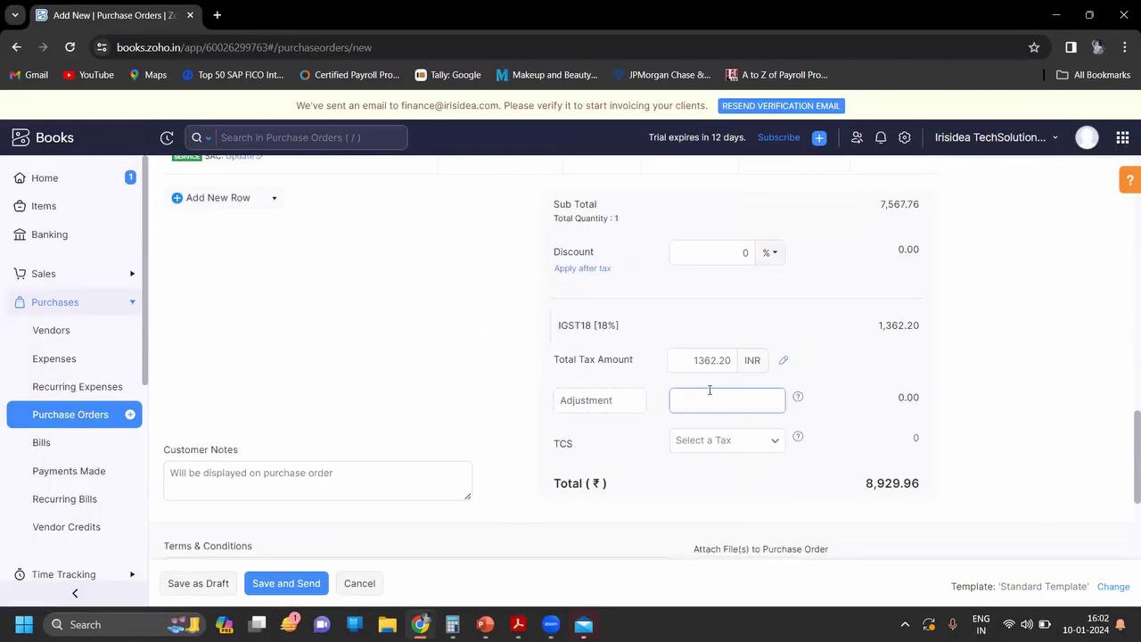
{"action": "left_click", "coordinate": [601, 346]}
{"action": "left_click", "coordinate": [725, 253]}
{"action": "key", "text": "alt+Tab"}
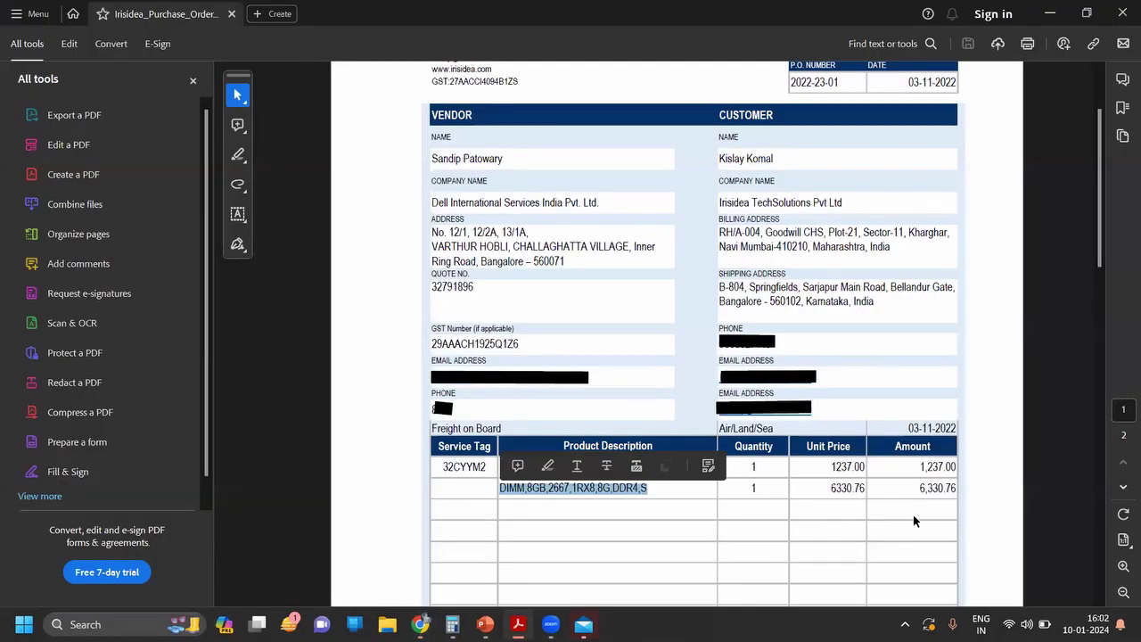
{"action": "scroll", "coordinate": [913, 515], "scroll_direction": "down", "scroll_amount": 1}
{"action": "scroll", "coordinate": [913, 514], "scroll_direction": "down", "scroll_amount": 5}
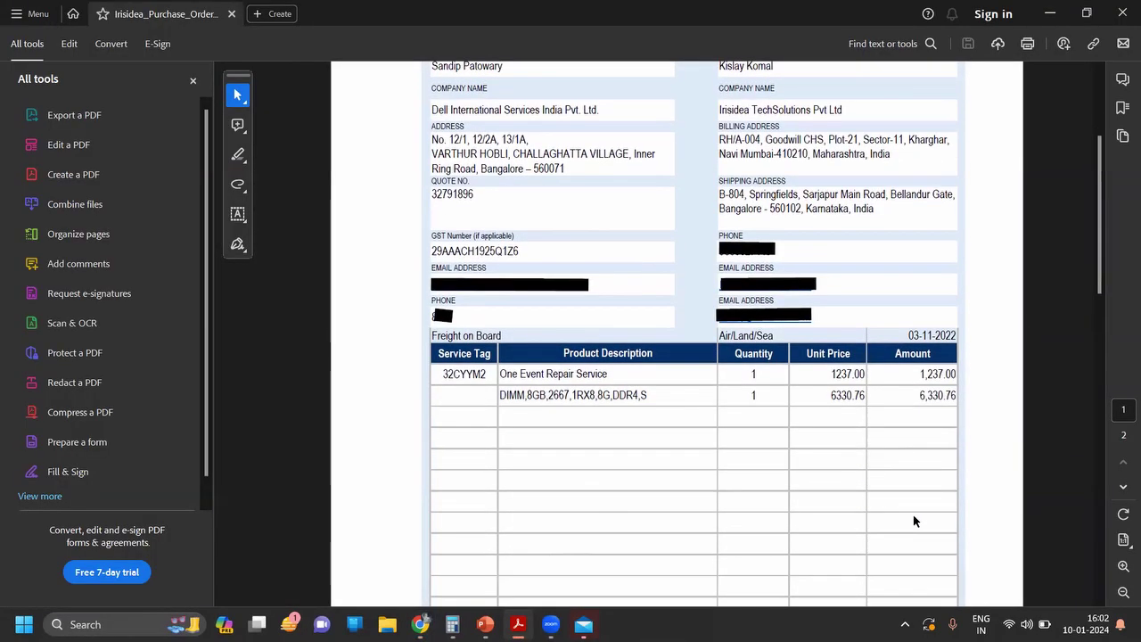
{"action": "key", "text": "alt+Tab"}
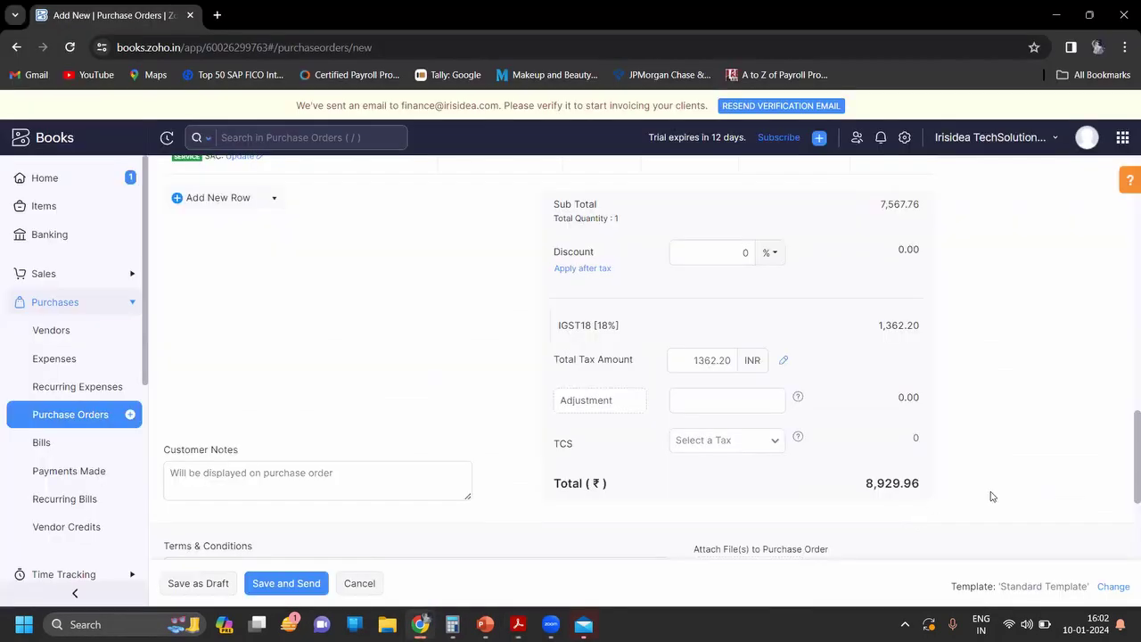
{"action": "scroll", "coordinate": [991, 495], "scroll_direction": "down", "scroll_amount": 3}
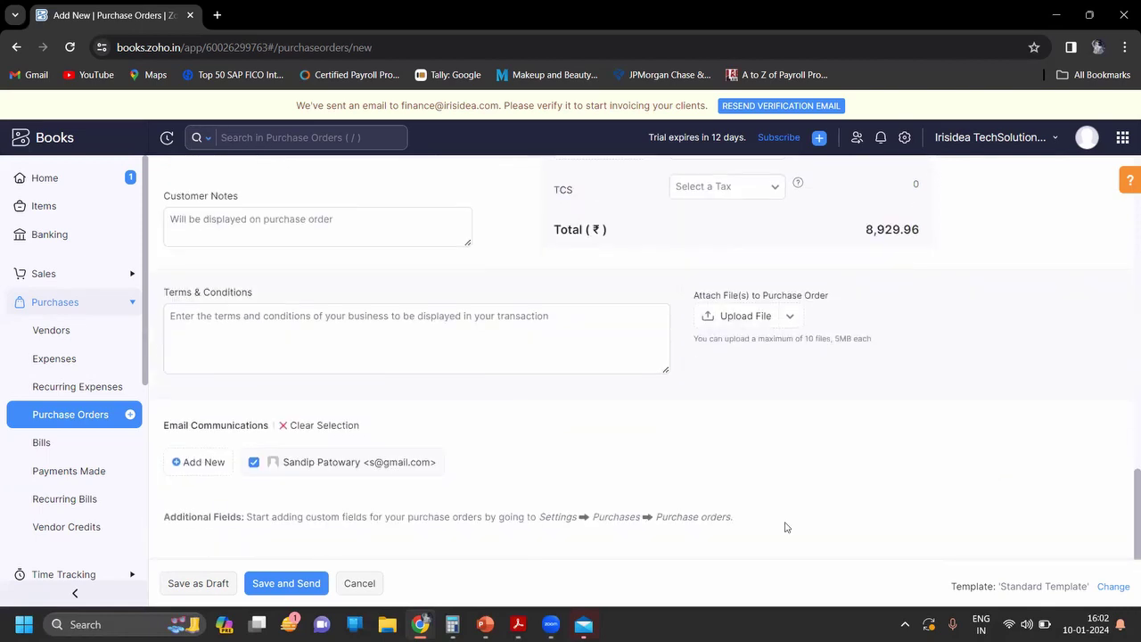
{"action": "left_click", "coordinate": [218, 584]}
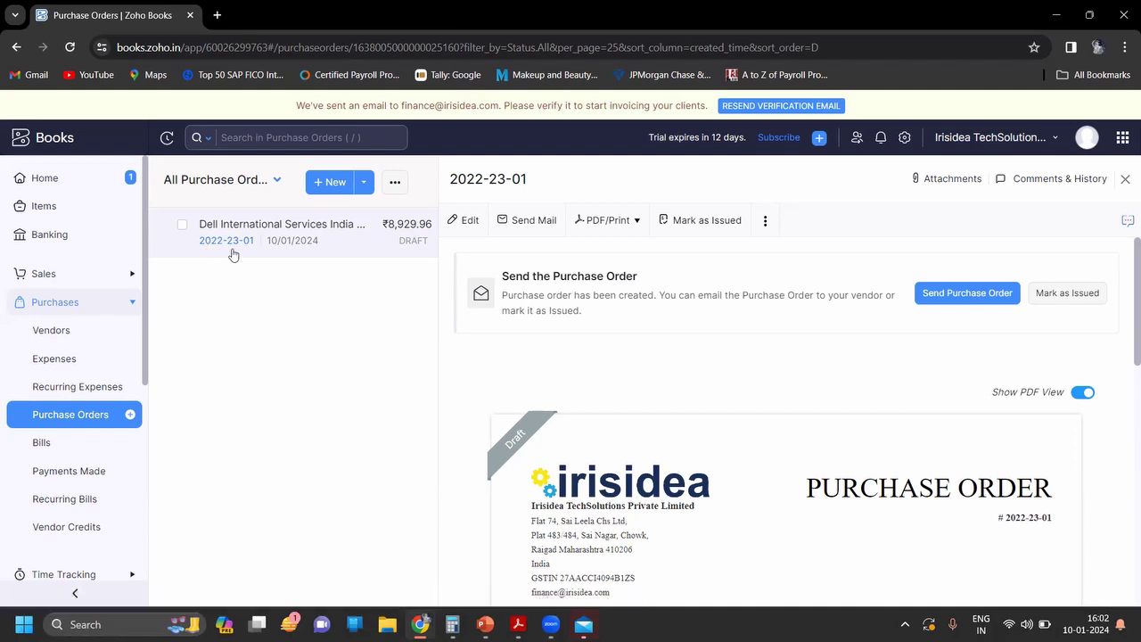
Step: Review the saved draft purchase order 2022-23-01 preview, then return to the tutorial slideshow
{"action": "scroll", "coordinate": [602, 367], "scroll_direction": "down", "scroll_amount": 1}
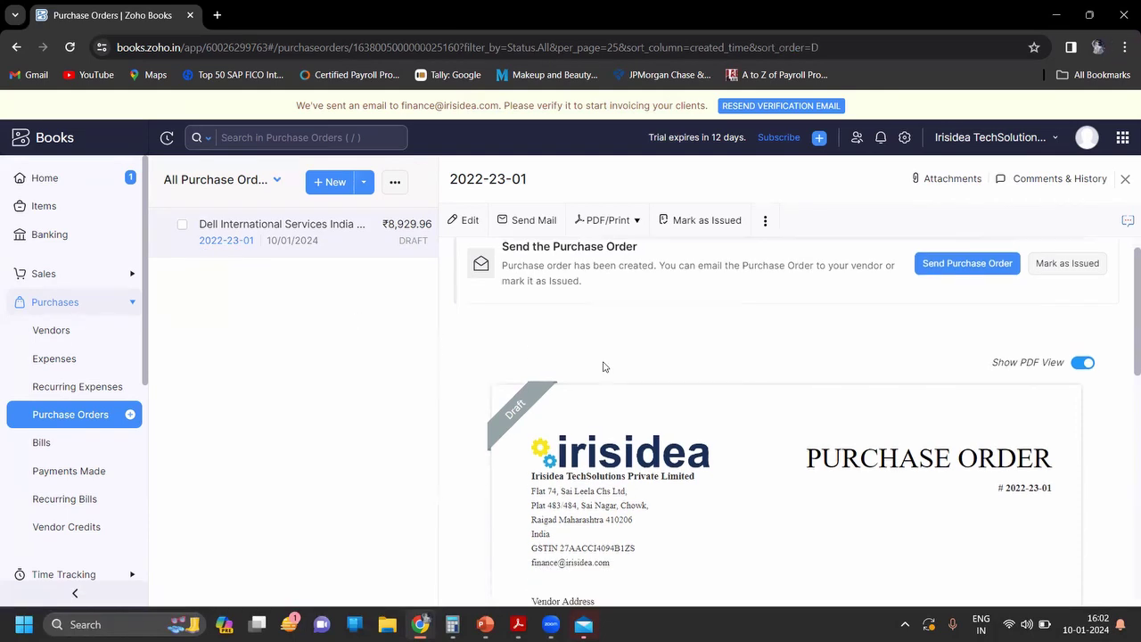
{"action": "scroll", "coordinate": [602, 366], "scroll_direction": "down", "scroll_amount": 3}
{"action": "scroll", "coordinate": [602, 367], "scroll_direction": "up", "scroll_amount": 2}
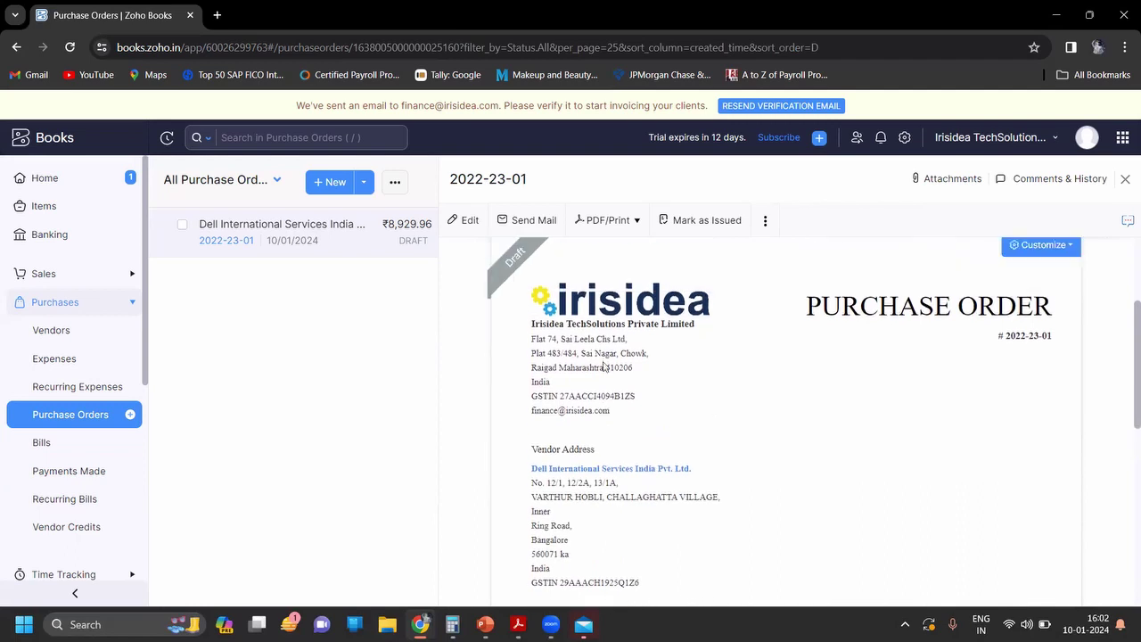
{"action": "scroll", "coordinate": [602, 366], "scroll_direction": "down", "scroll_amount": 5}
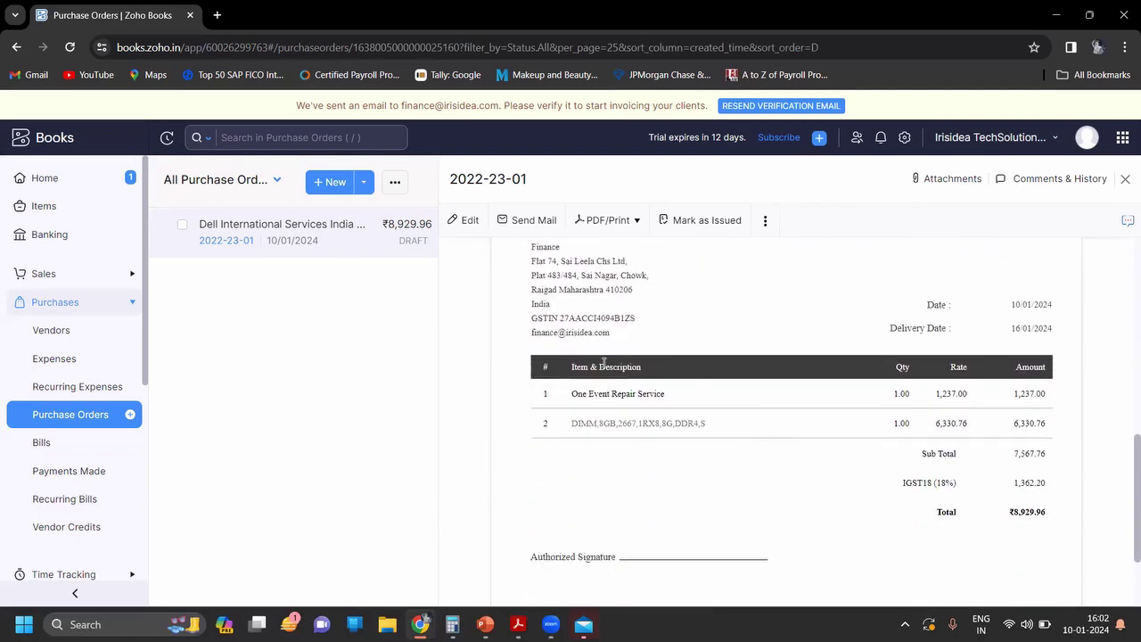
{"action": "scroll", "coordinate": [603, 364], "scroll_direction": "down", "scroll_amount": 3}
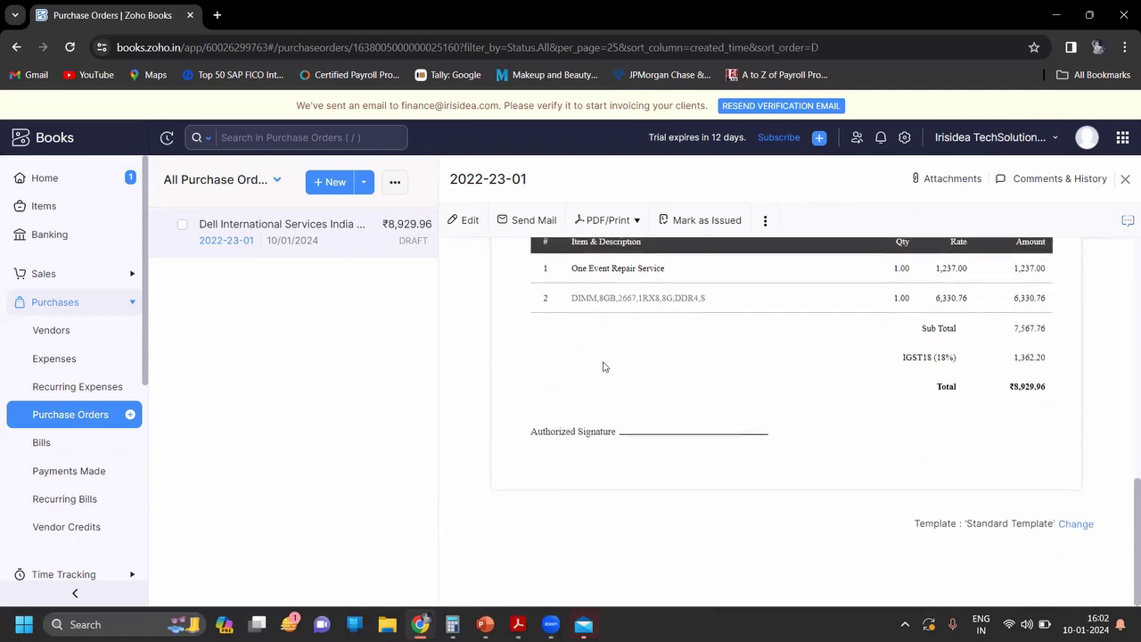
{"action": "key", "text": "alt+Tab"}
{"action": "key", "text": "alt+Tab"}
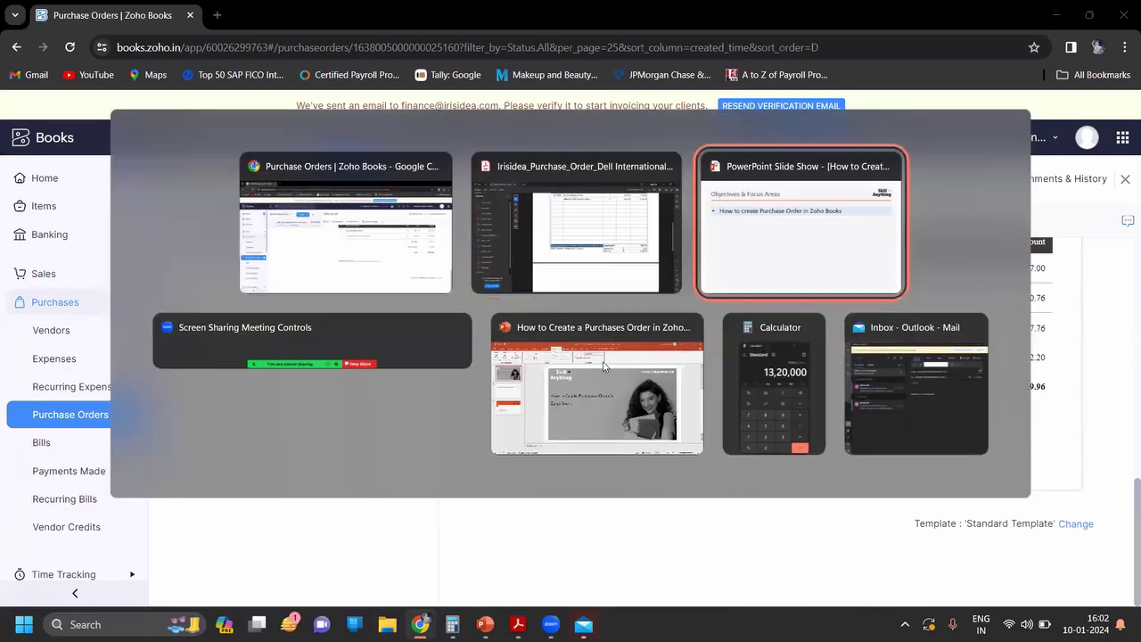